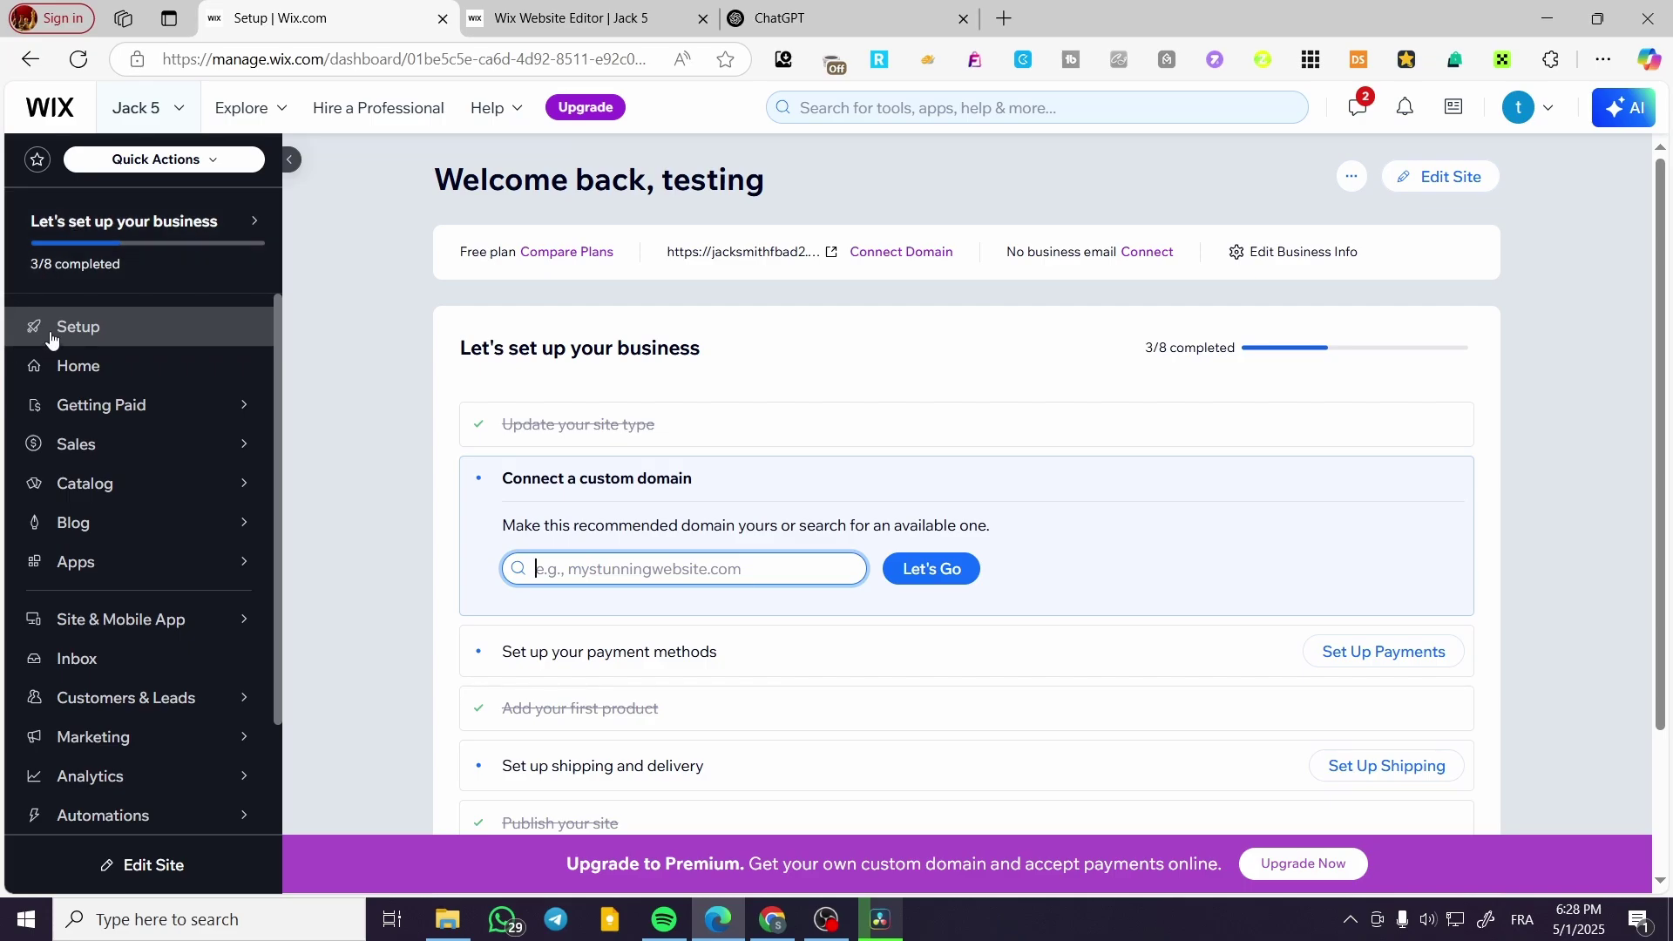
Switch to the Wix Website Editor, open the Terms & Conditions page from the site menu, and examine its policy sections
click(506, 18)
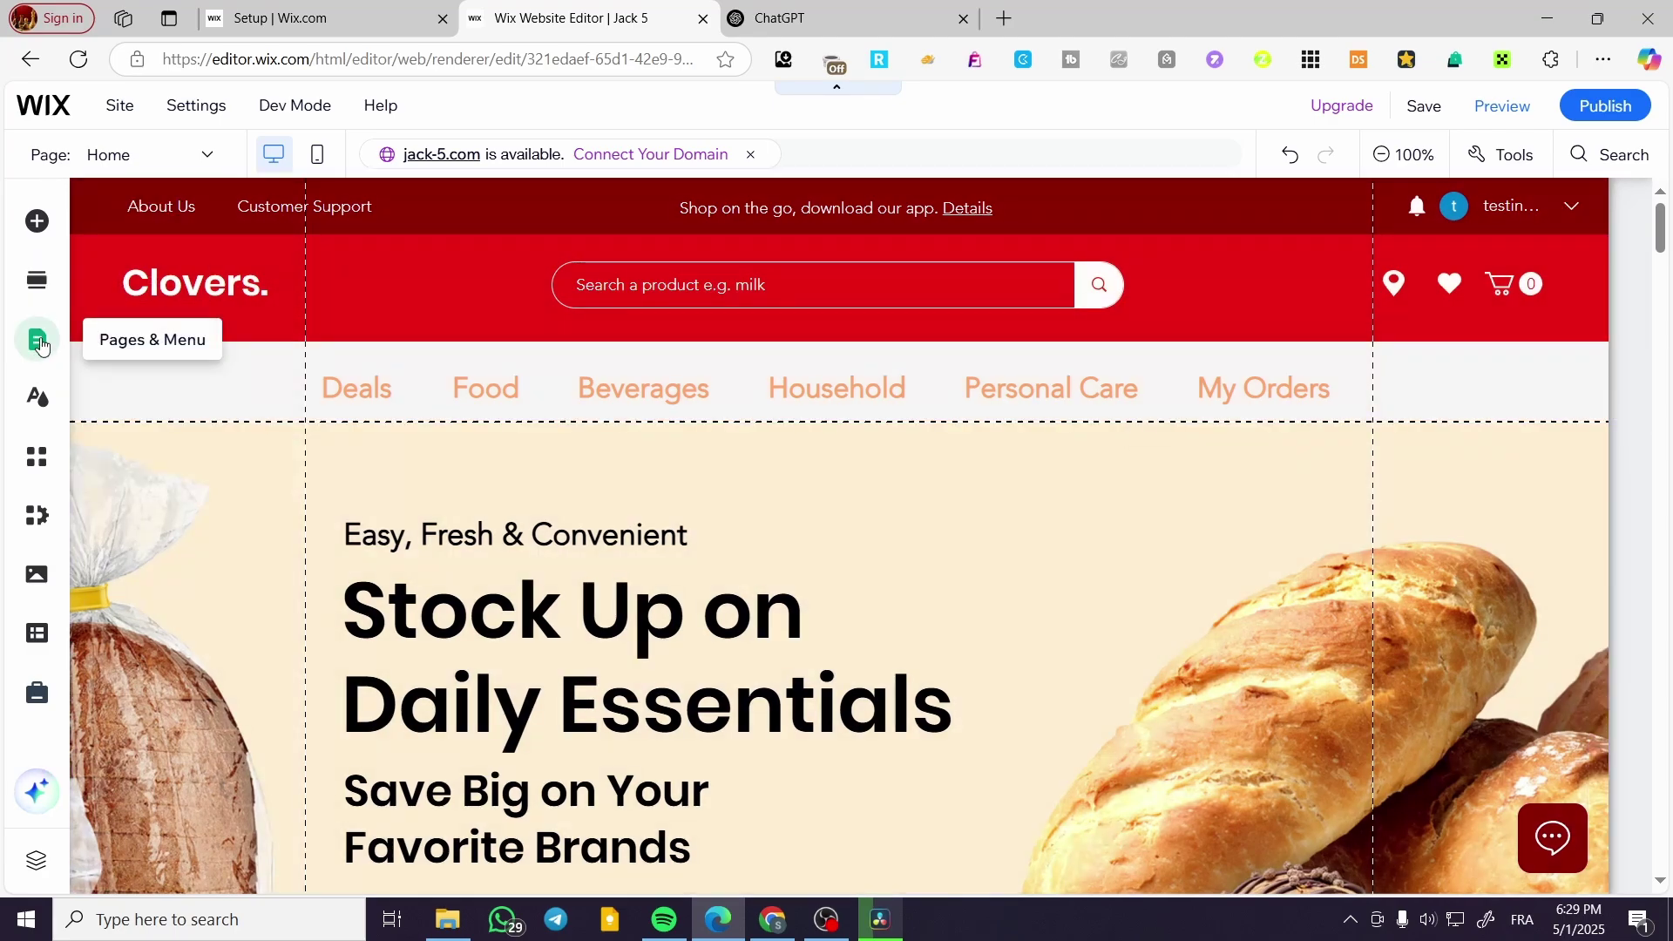
click(39, 343)
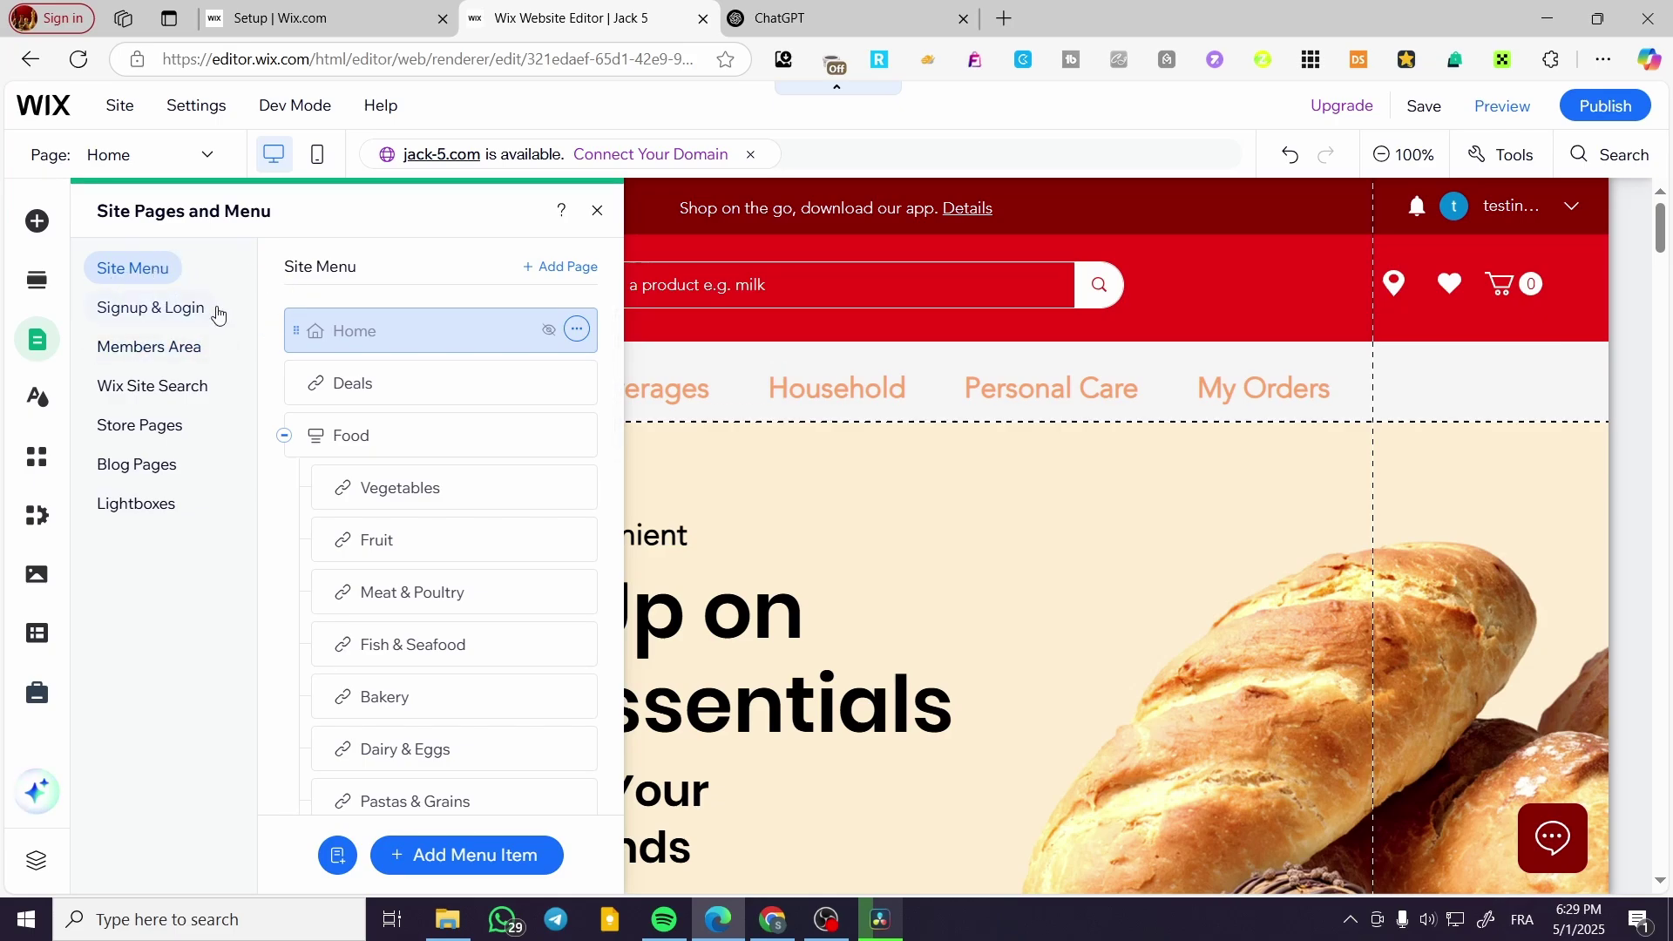
scroll(478, 486, down, 5)
scroll(478, 488, down, 10)
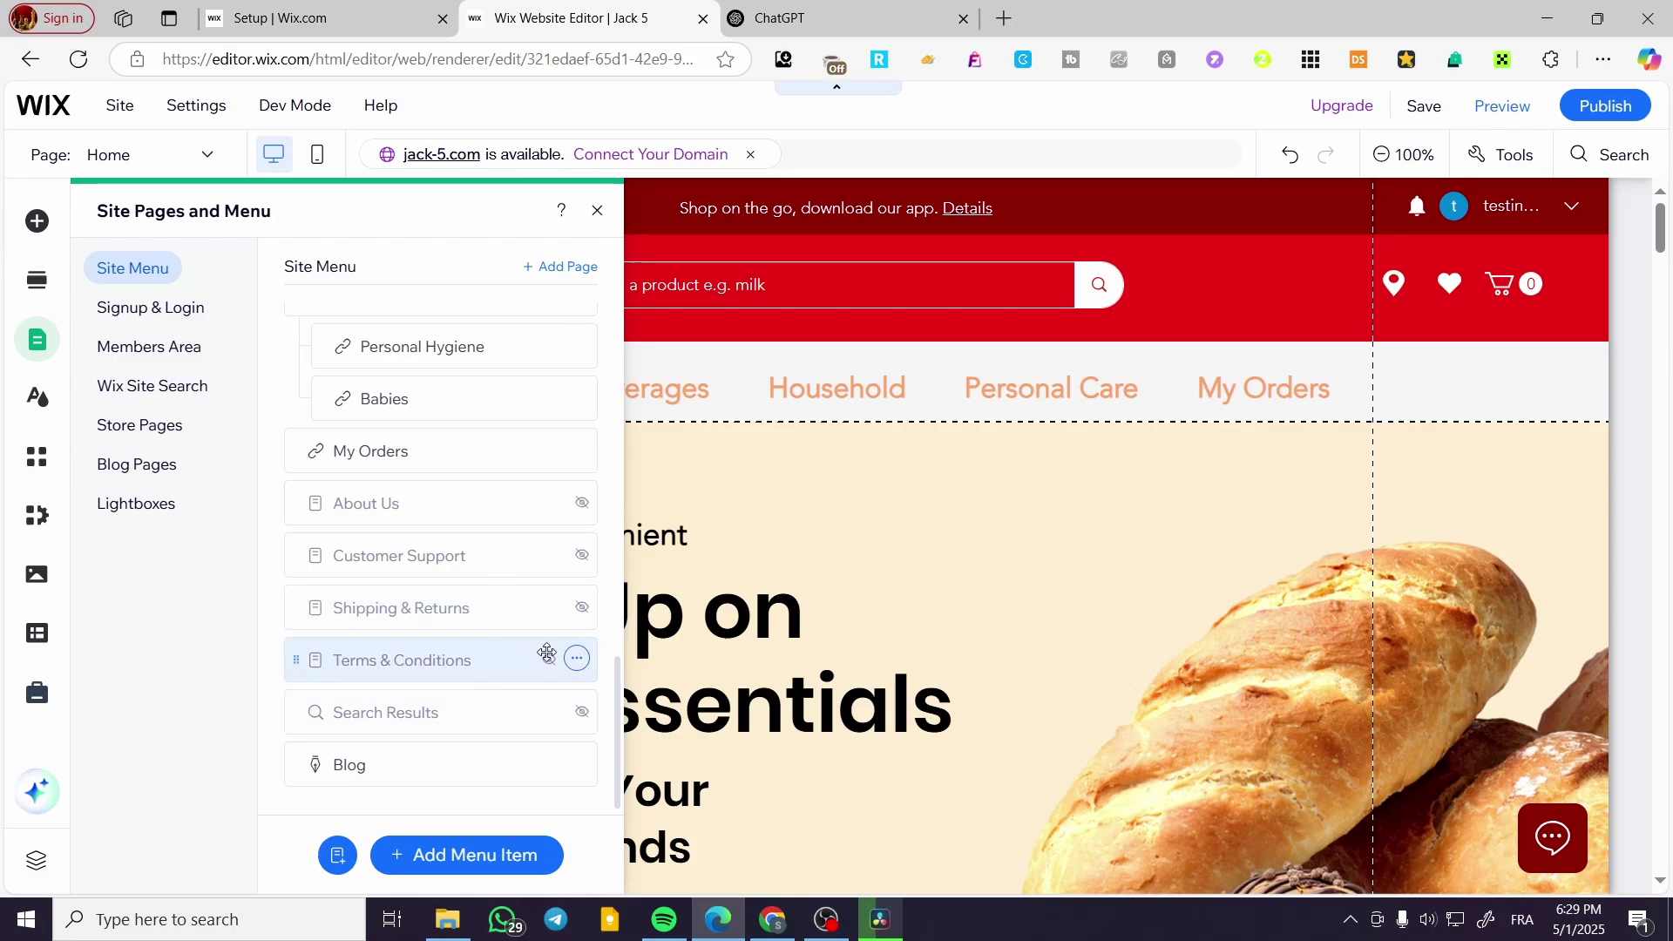
click(546, 667)
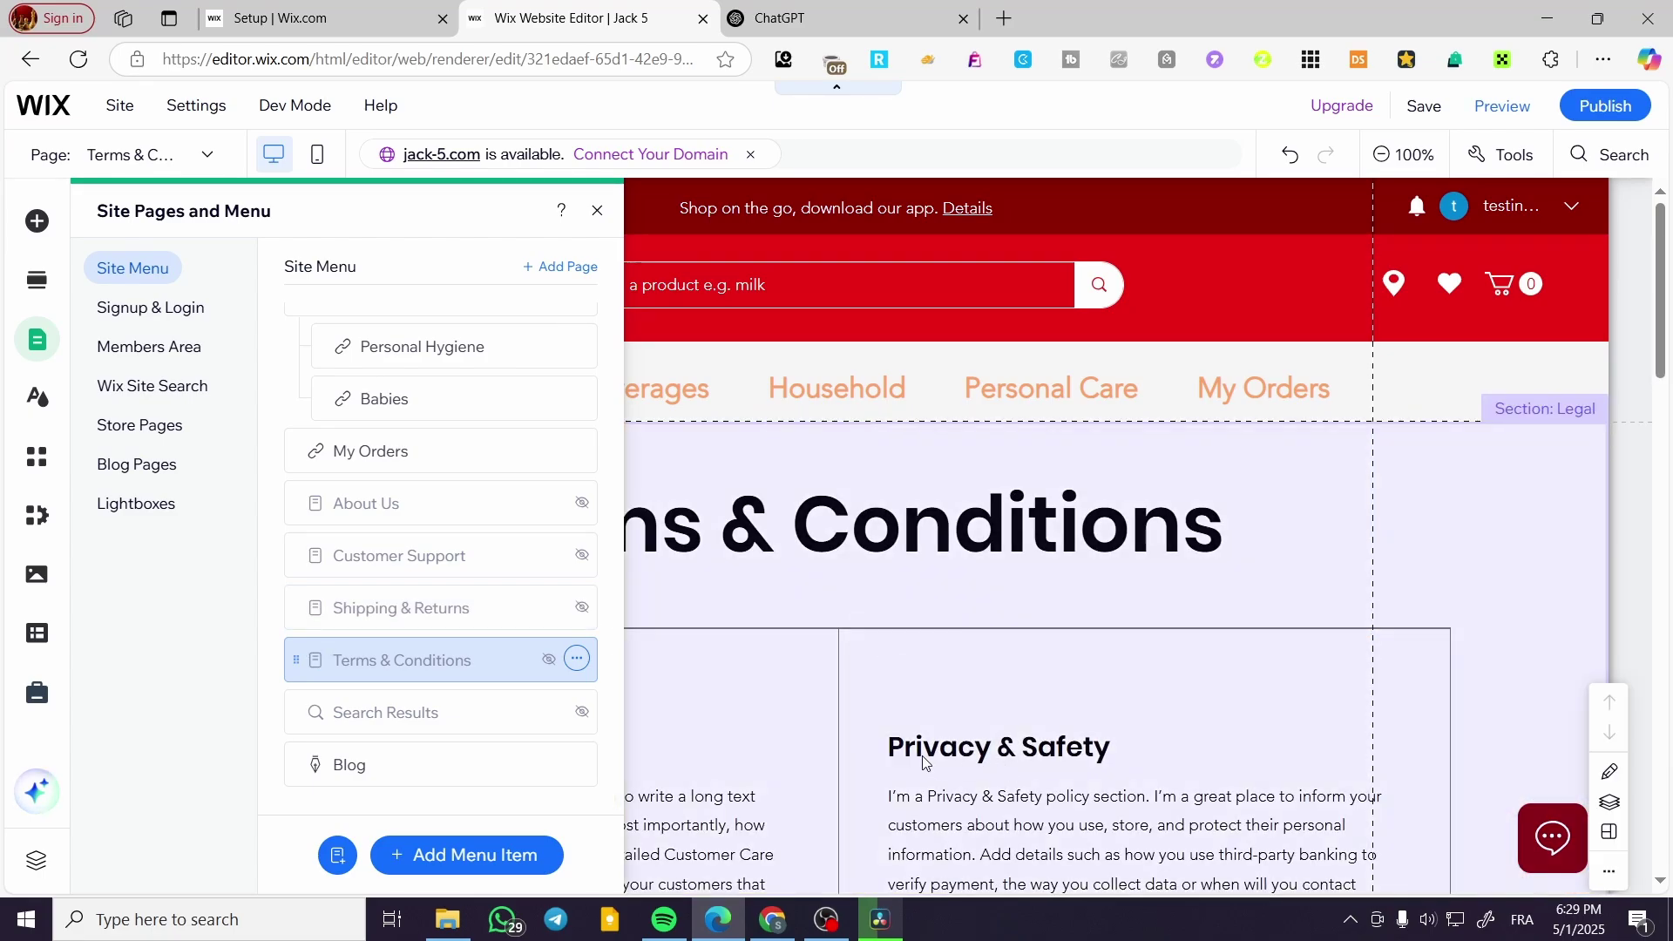
scroll(1029, 739, down, 5)
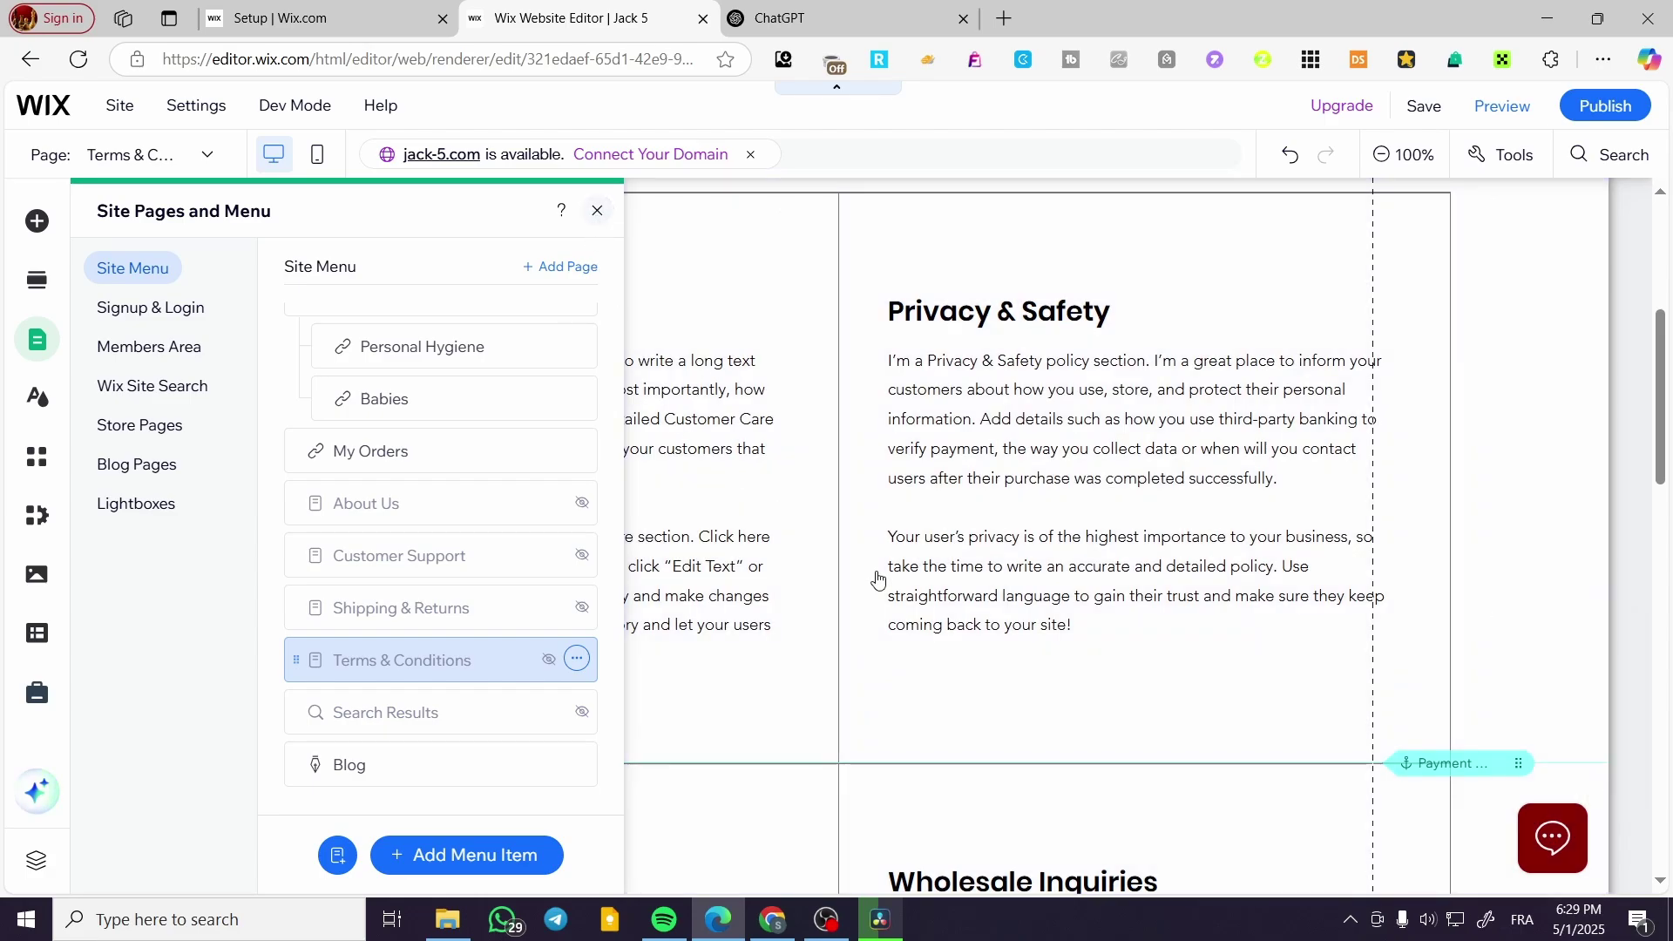
click(877, 580)
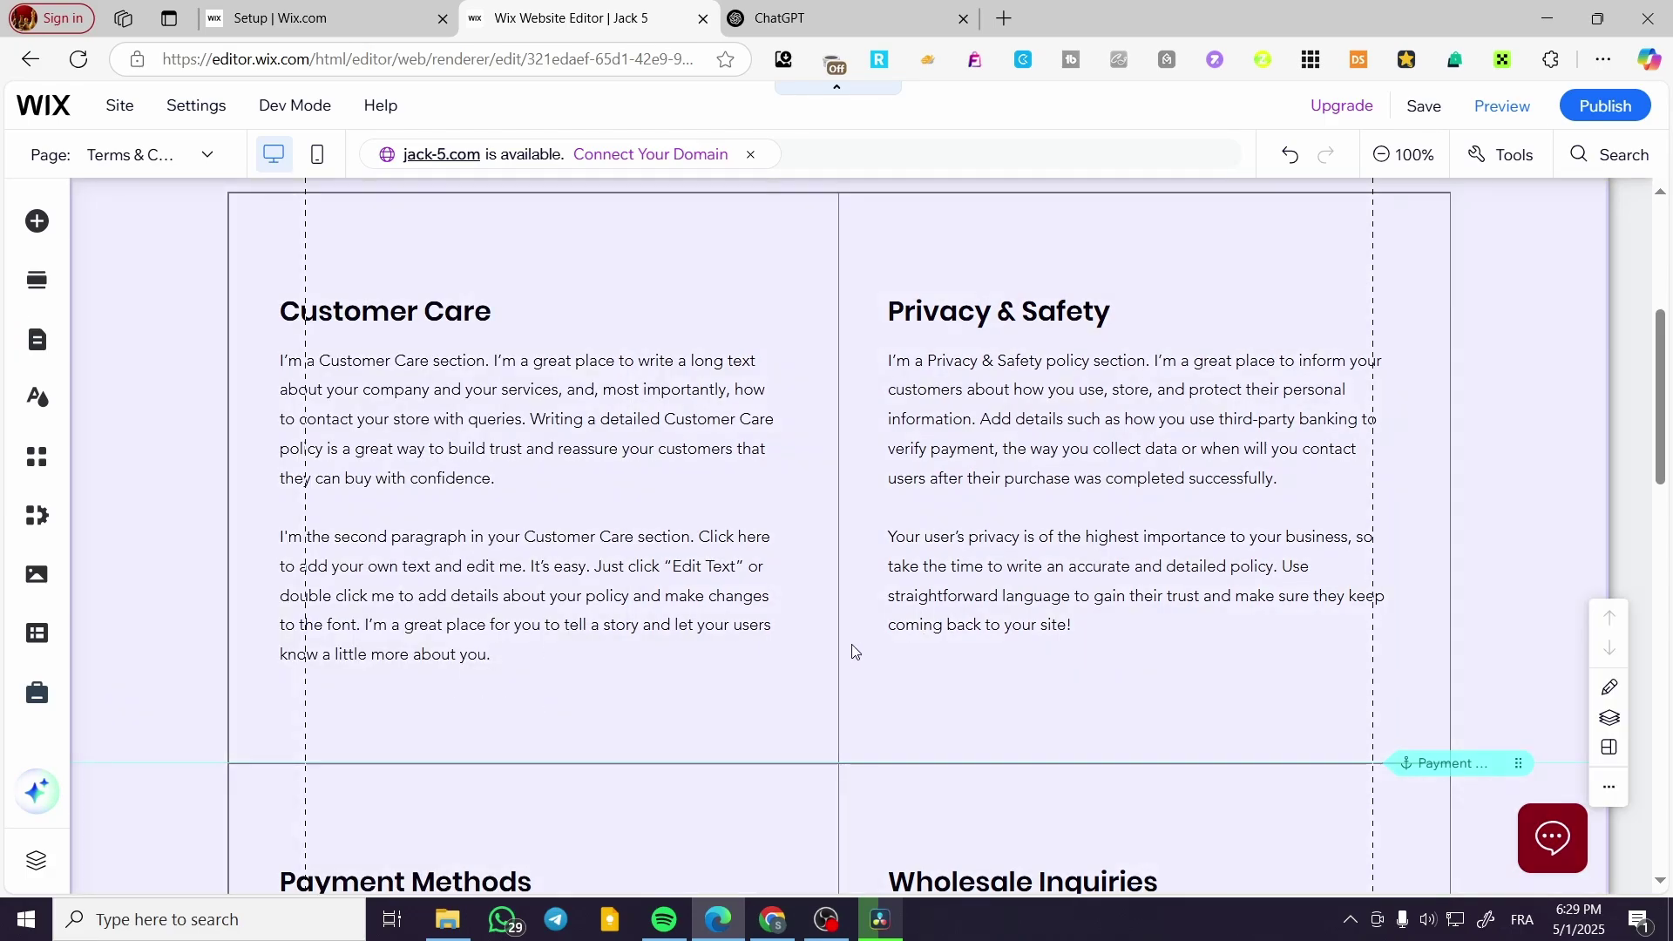
scroll(852, 651, up, 5)
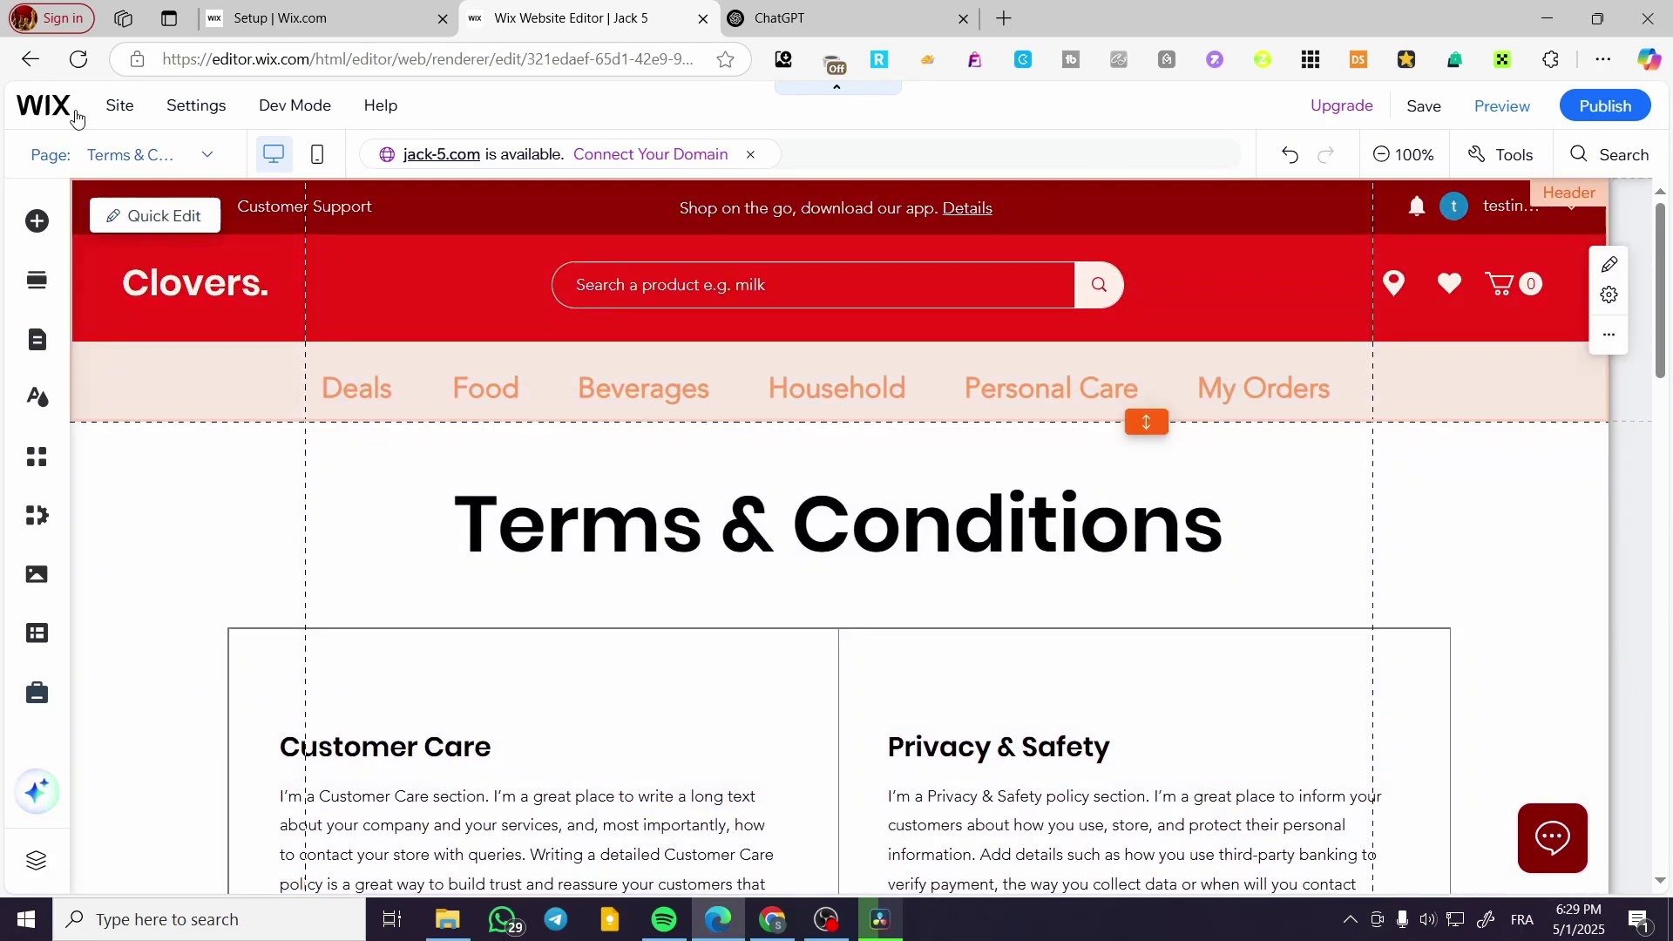
Add a new blank page to the site menu
mouse_move(77, 118)
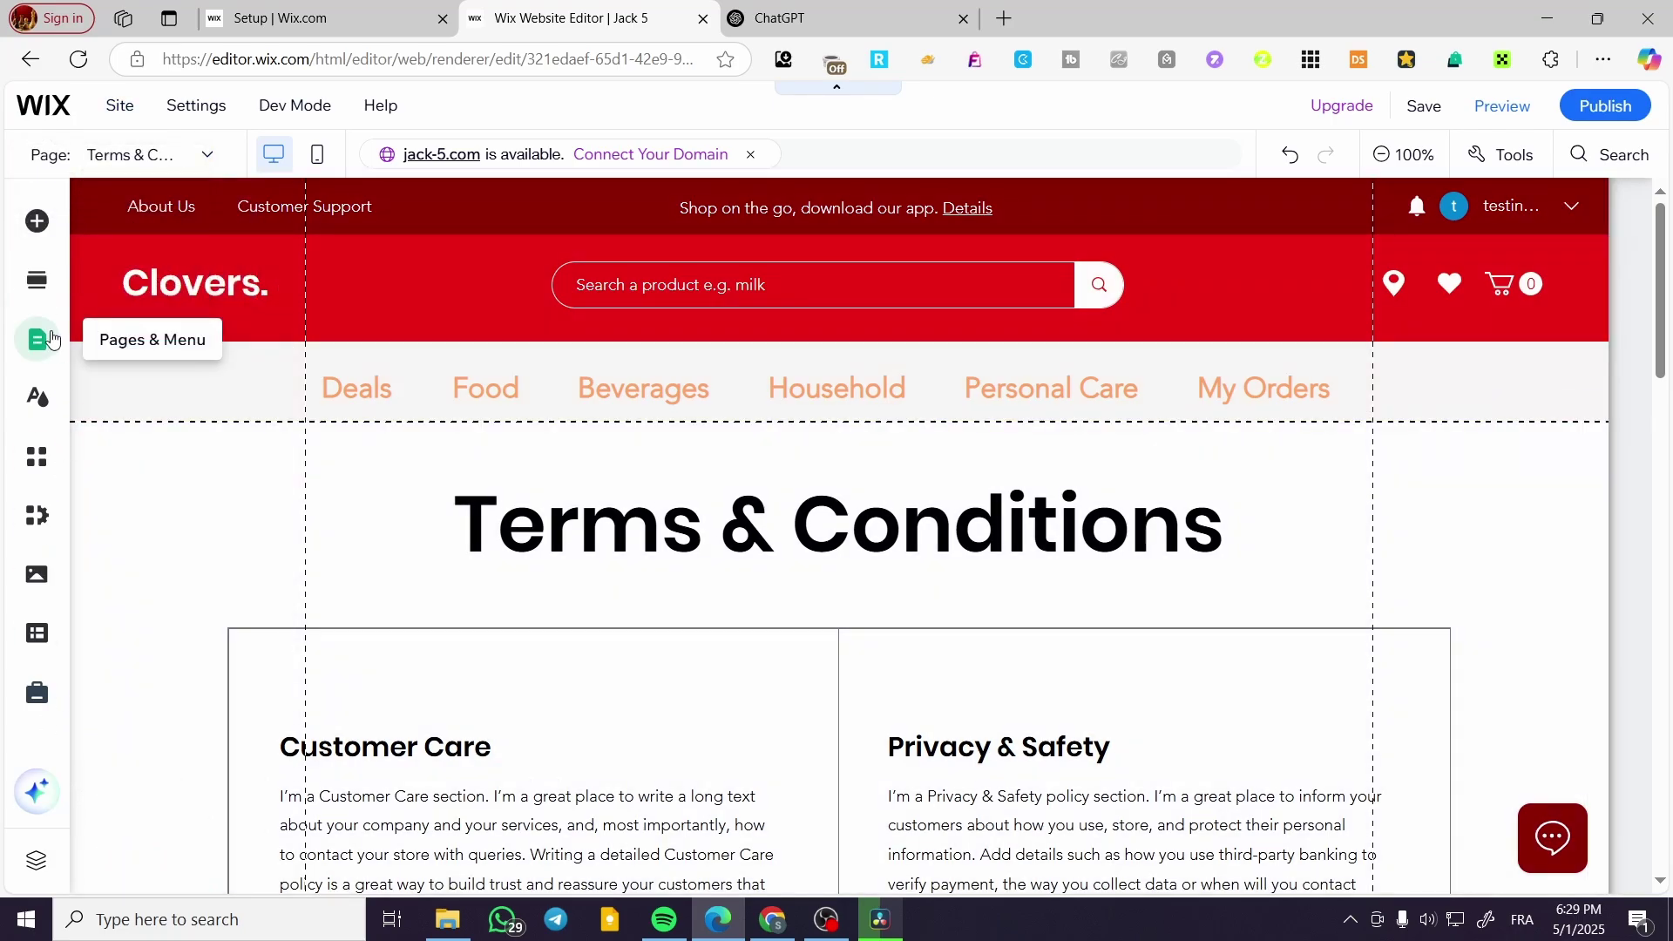
click(53, 338)
scroll(449, 749, down, 2)
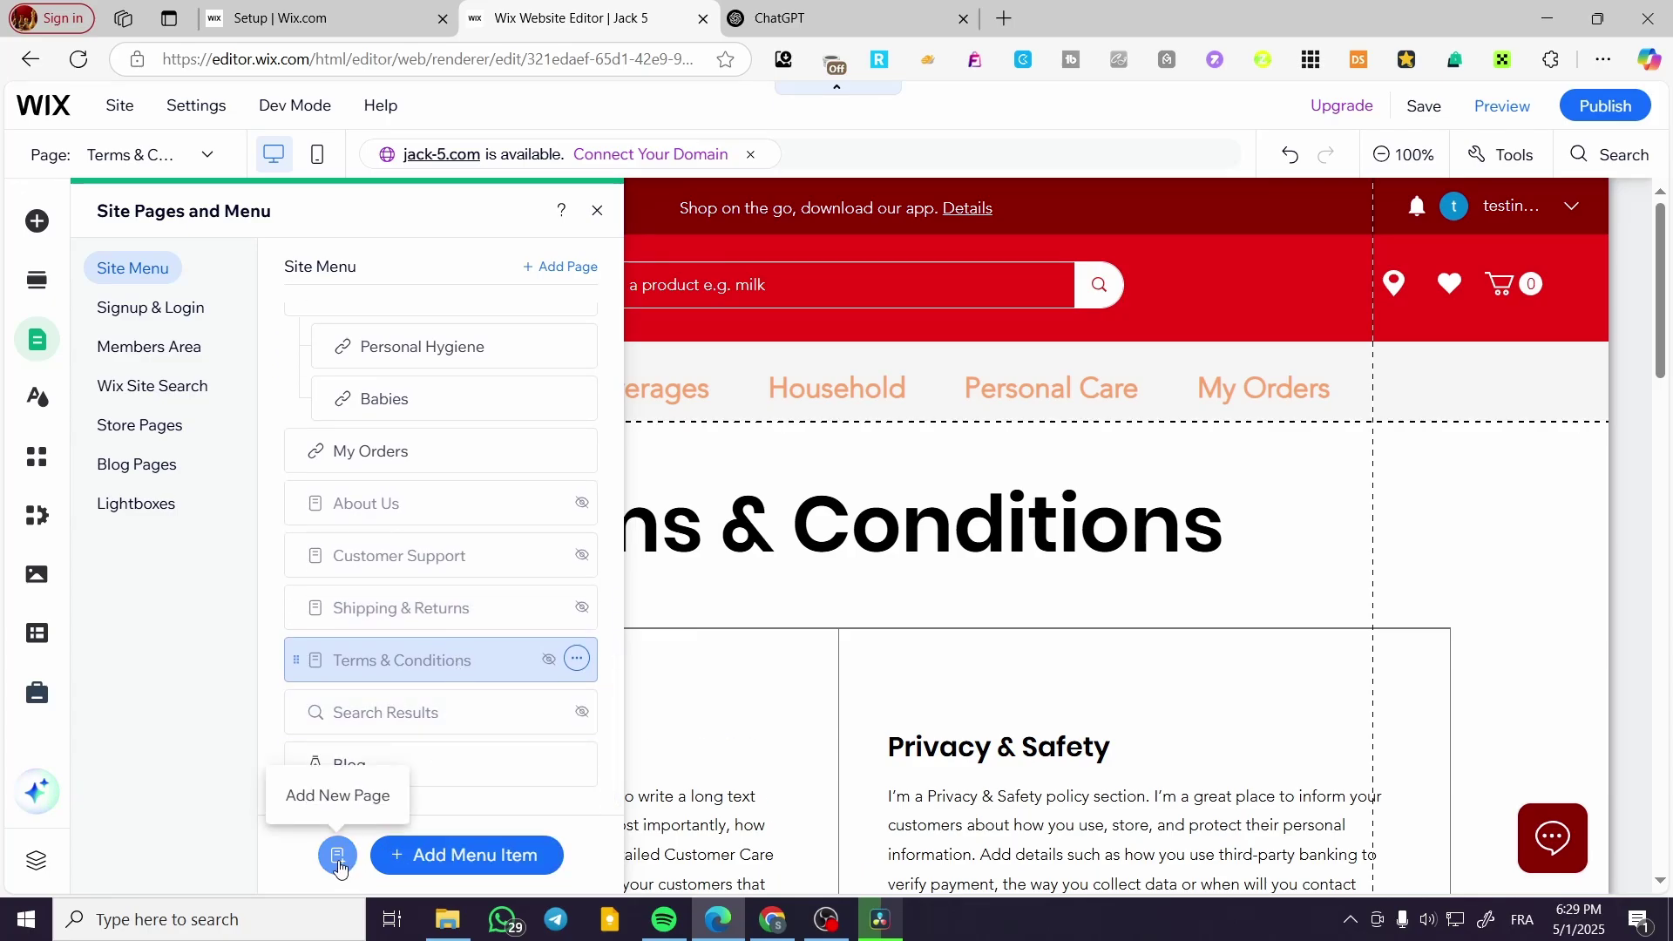
click(339, 865)
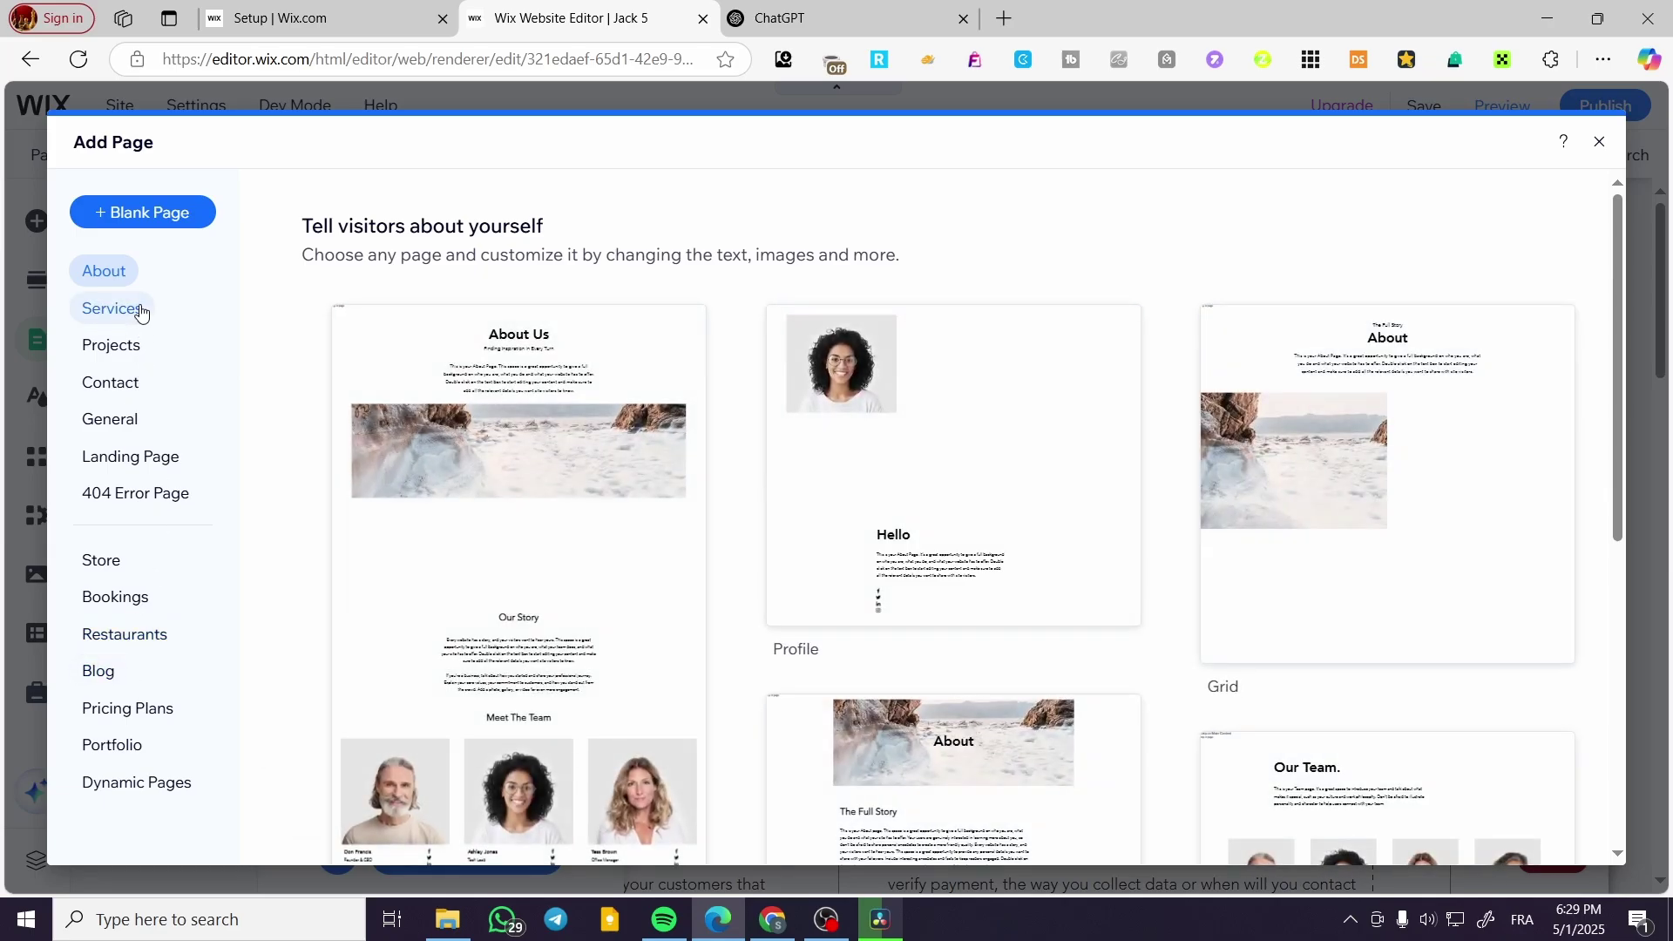
click(182, 216)
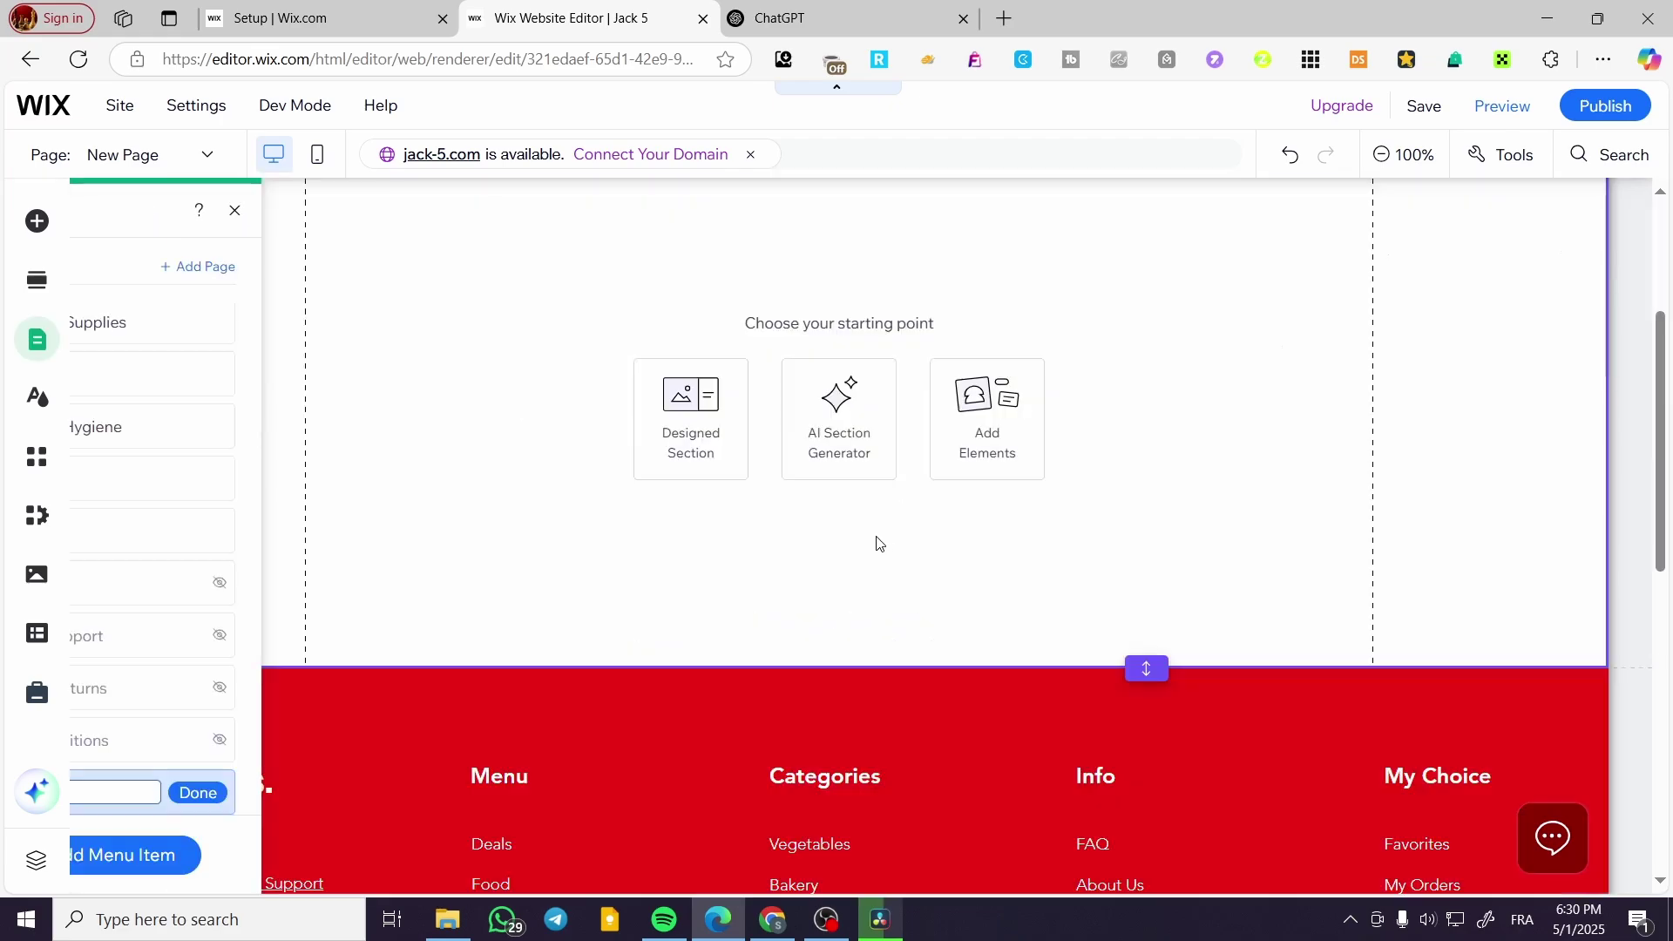
Add a themed Heading 1 text element near the upper edge of the new page's empty section
scroll(720, 524, up, 3)
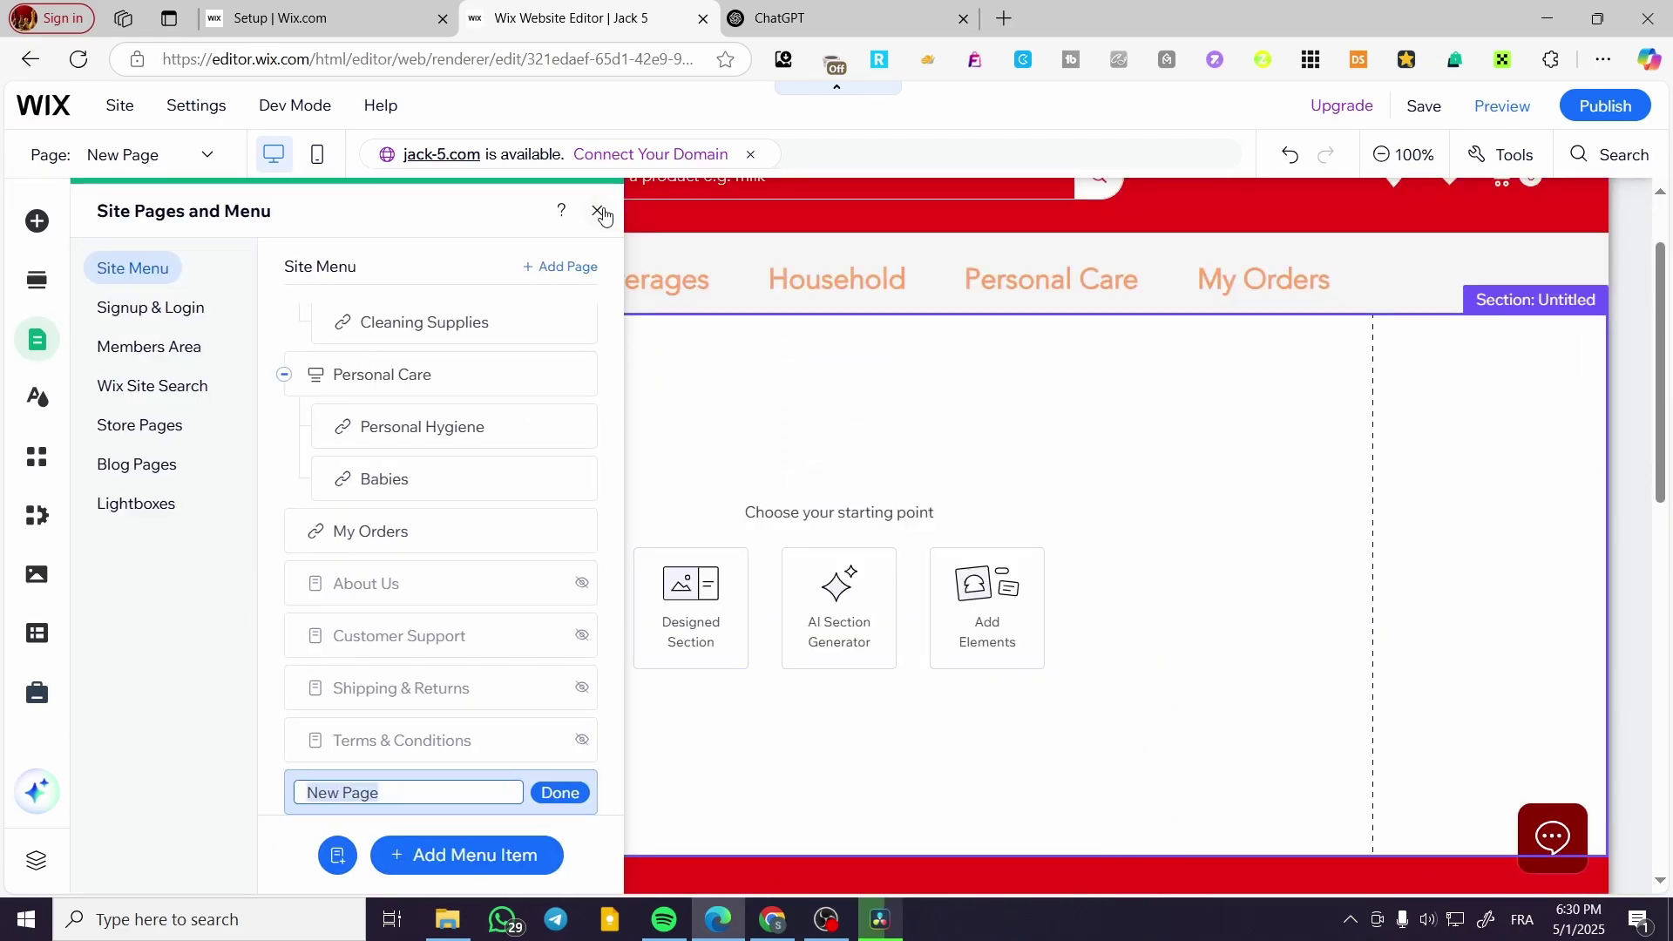
click(1017, 642)
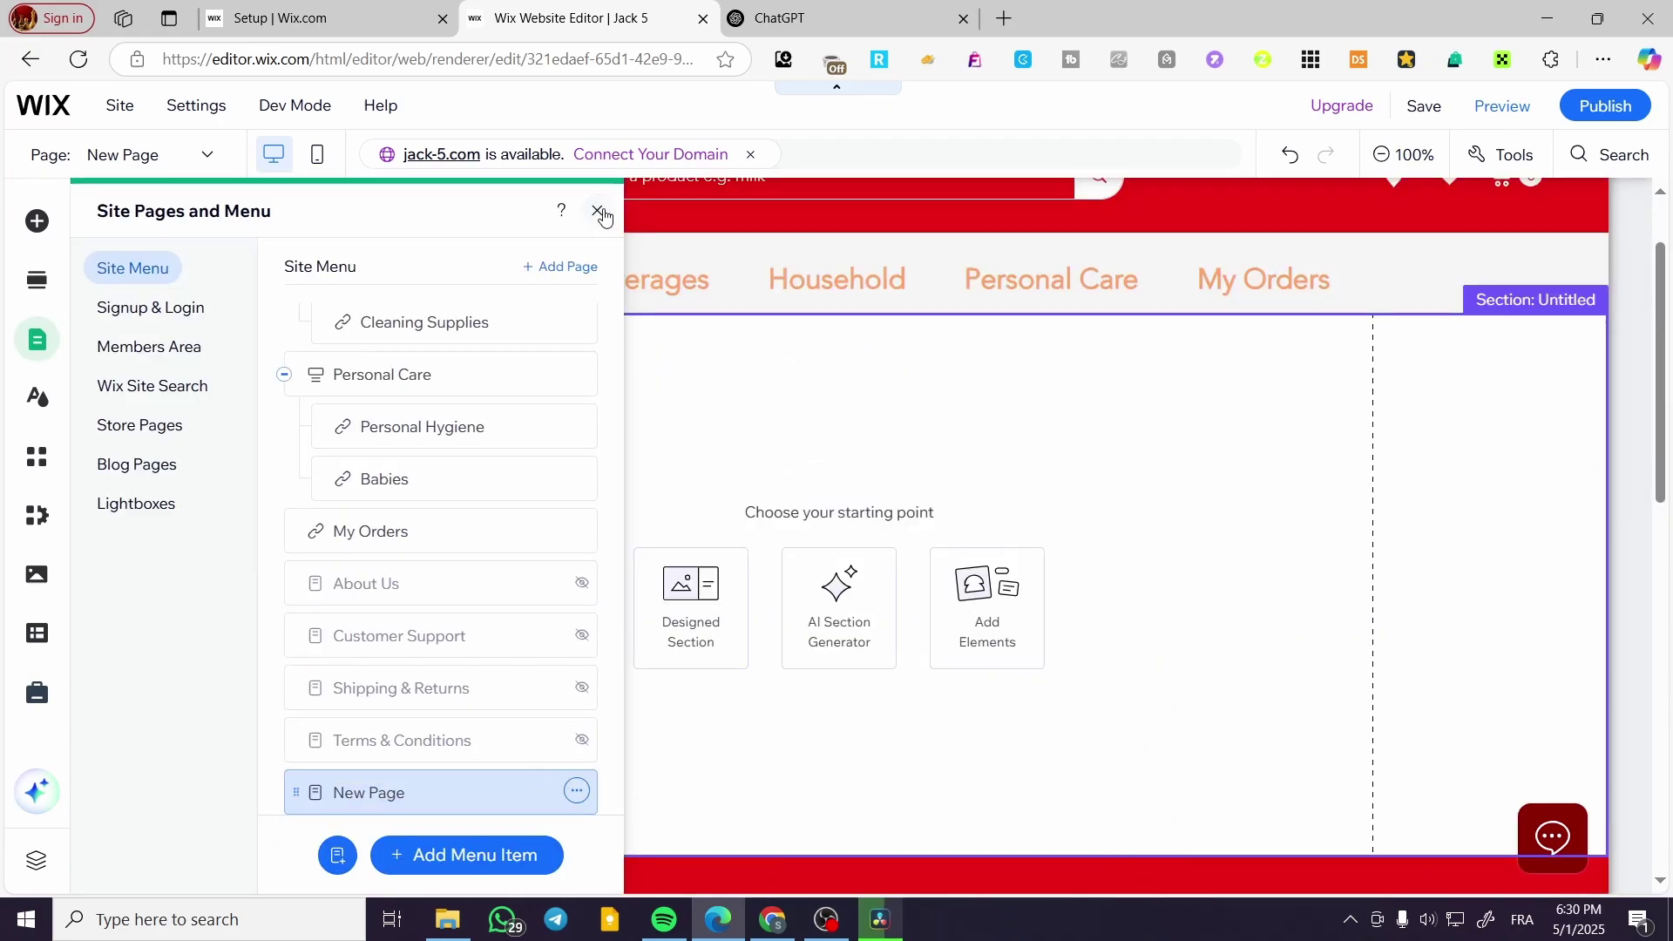
click(1015, 616)
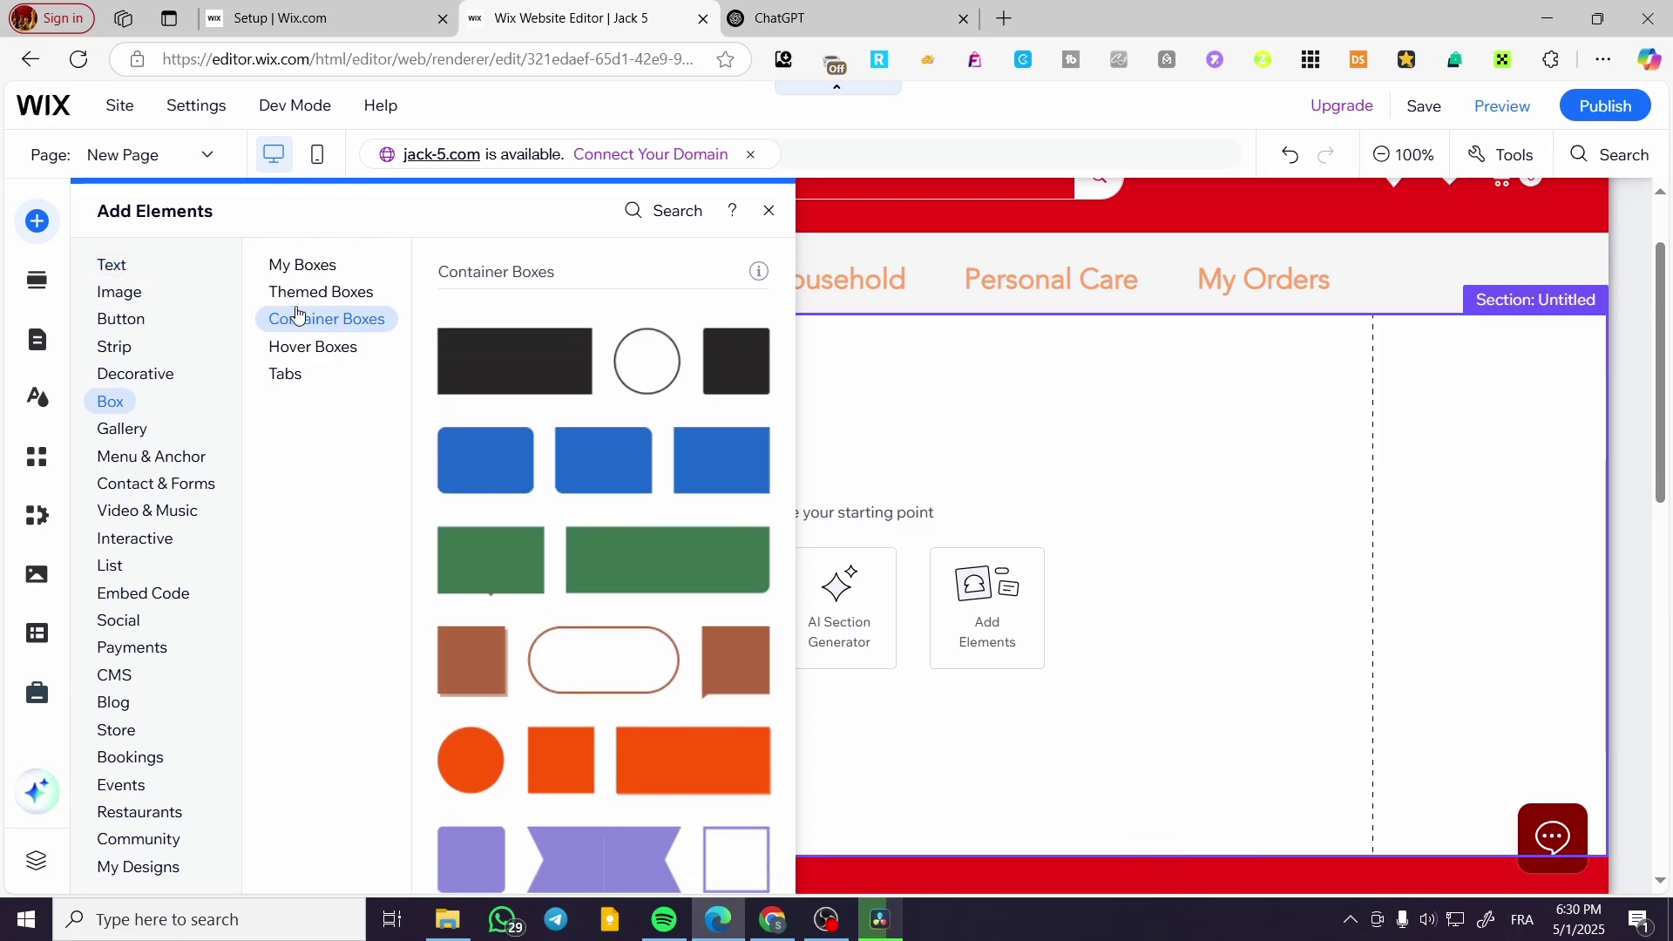
click(111, 264)
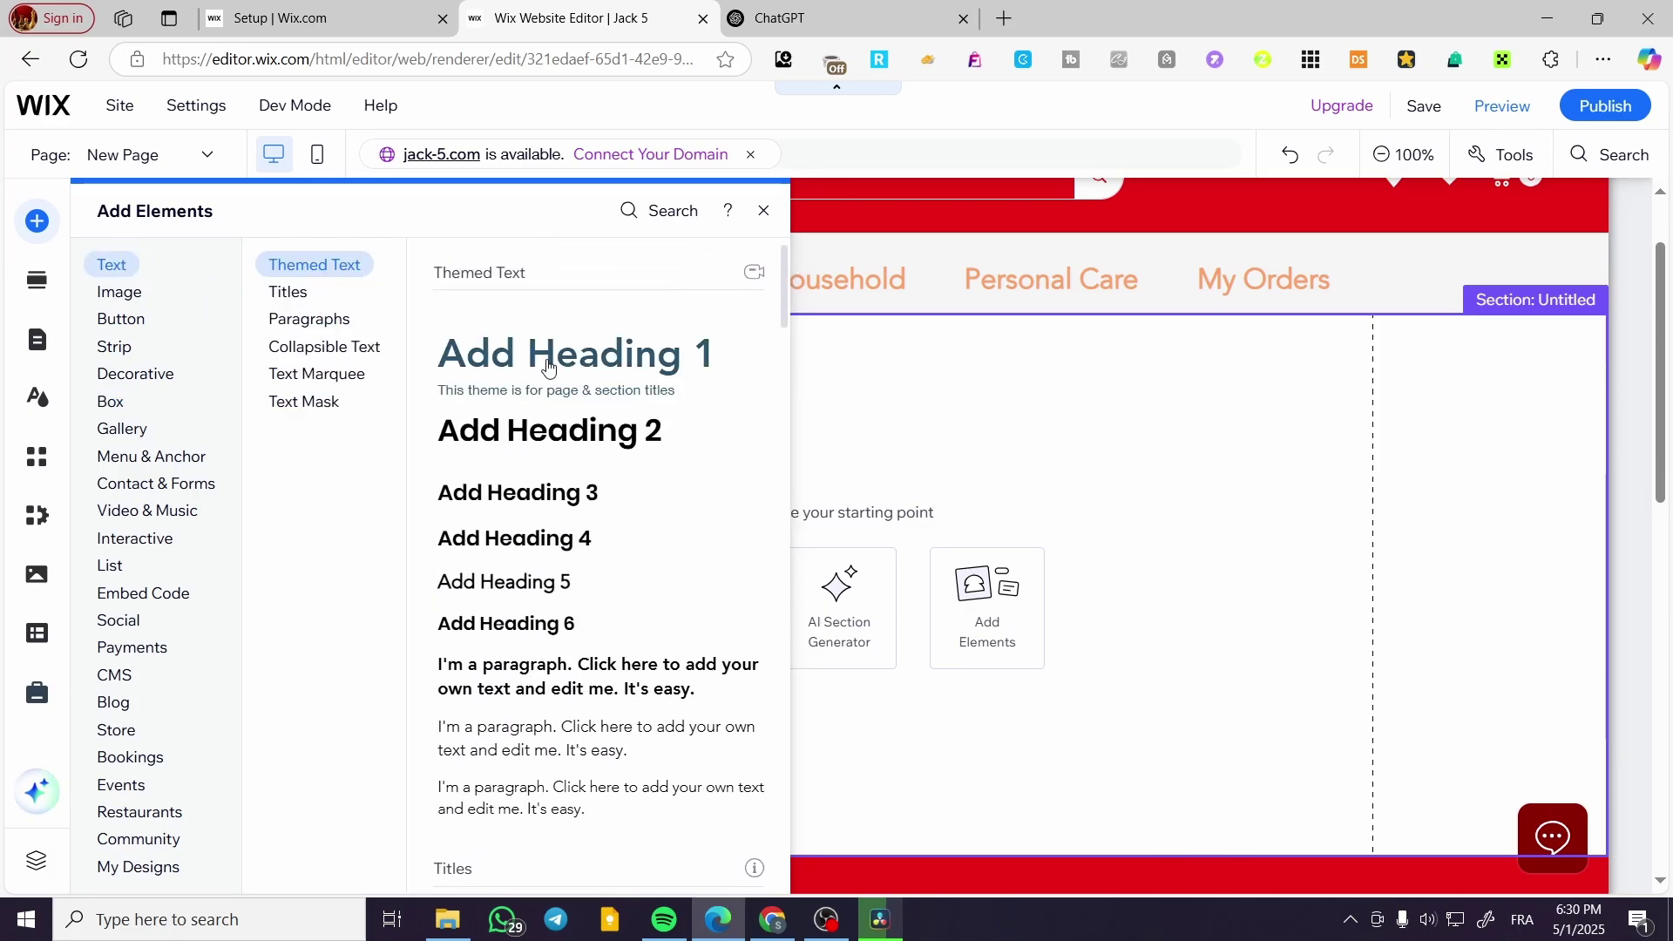
drag(878, 423, 773, 372)
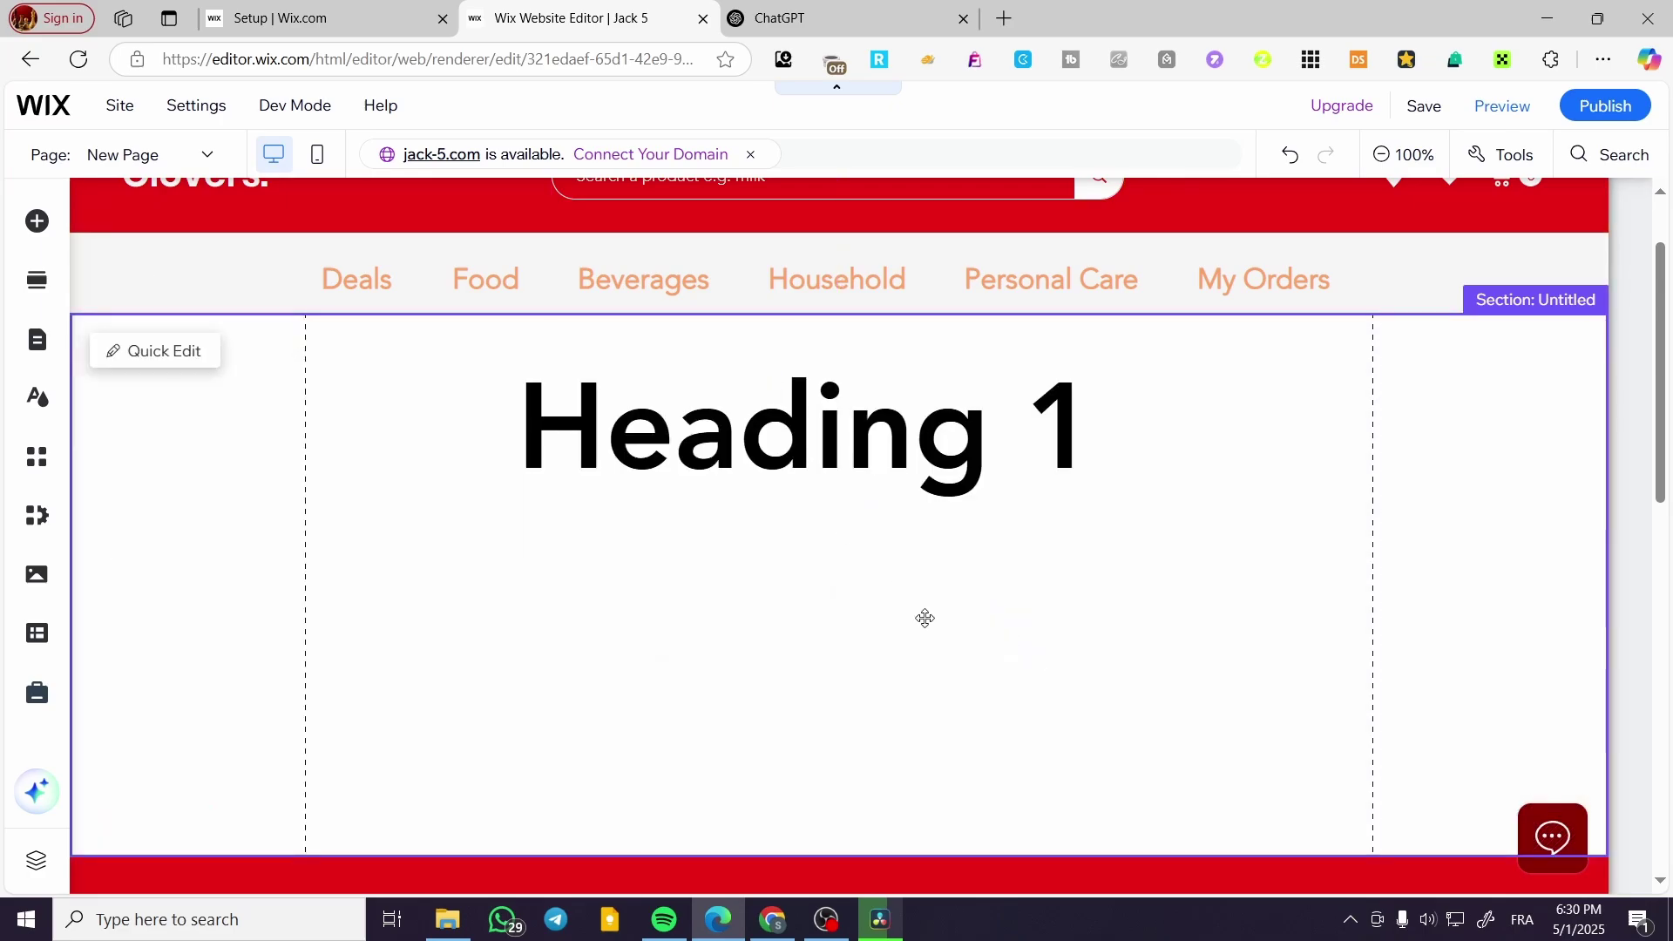
Replace the heading's placeholder text with "Privacy Policy"
double_click(917, 467)
text(P)
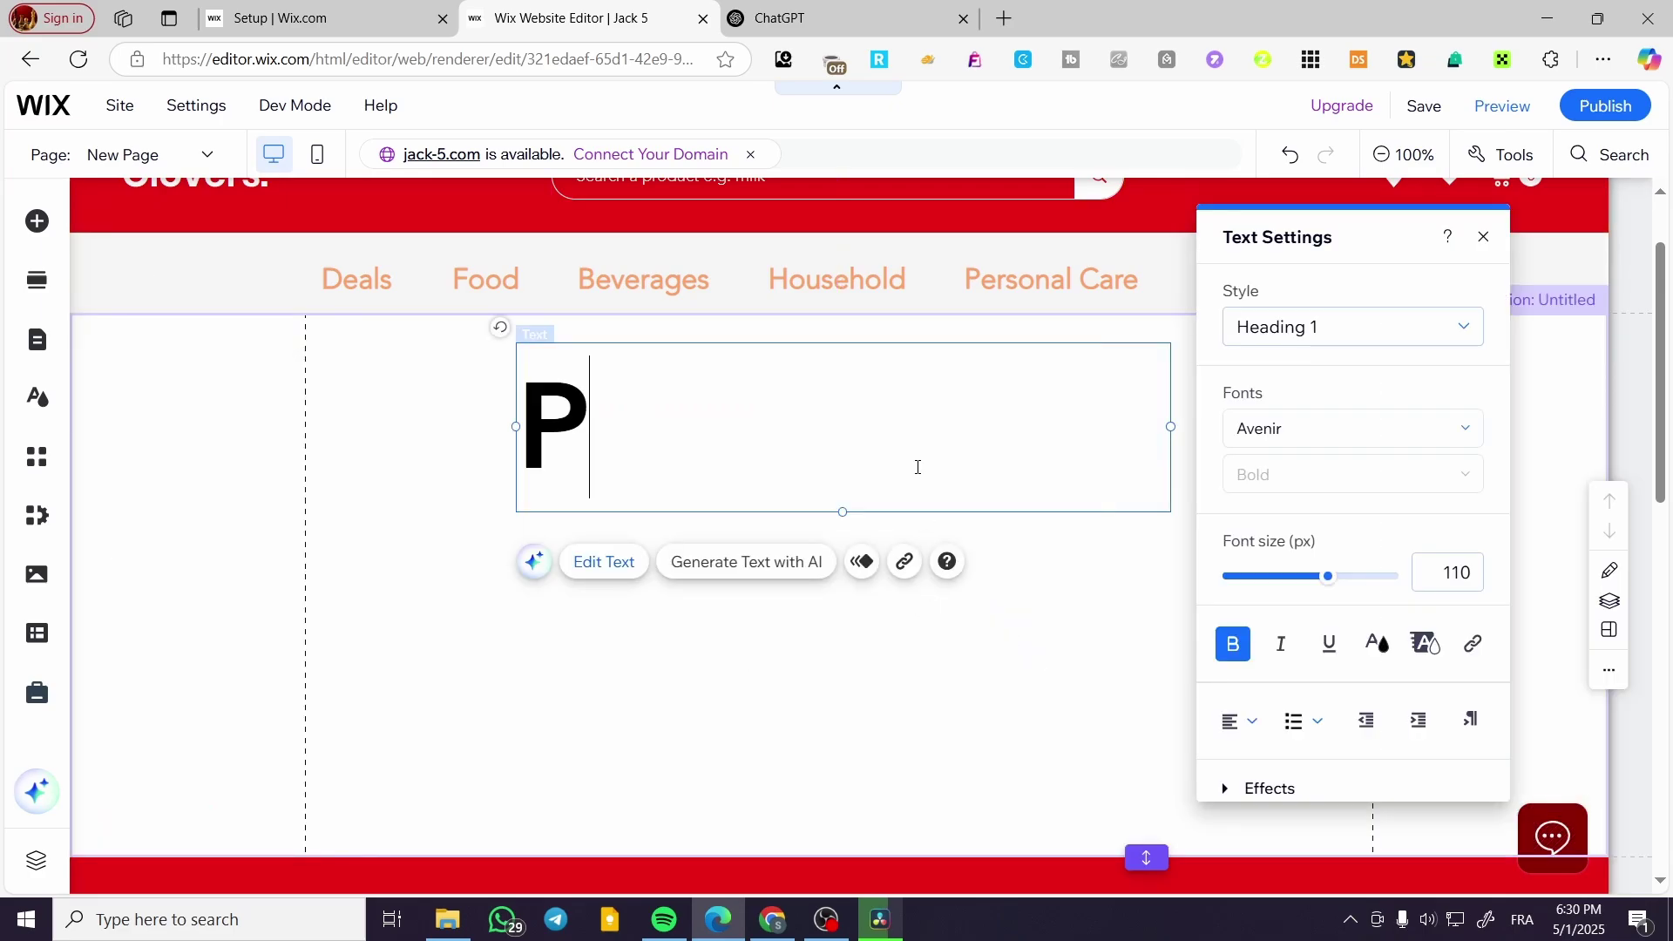
text(rivacy Policy)
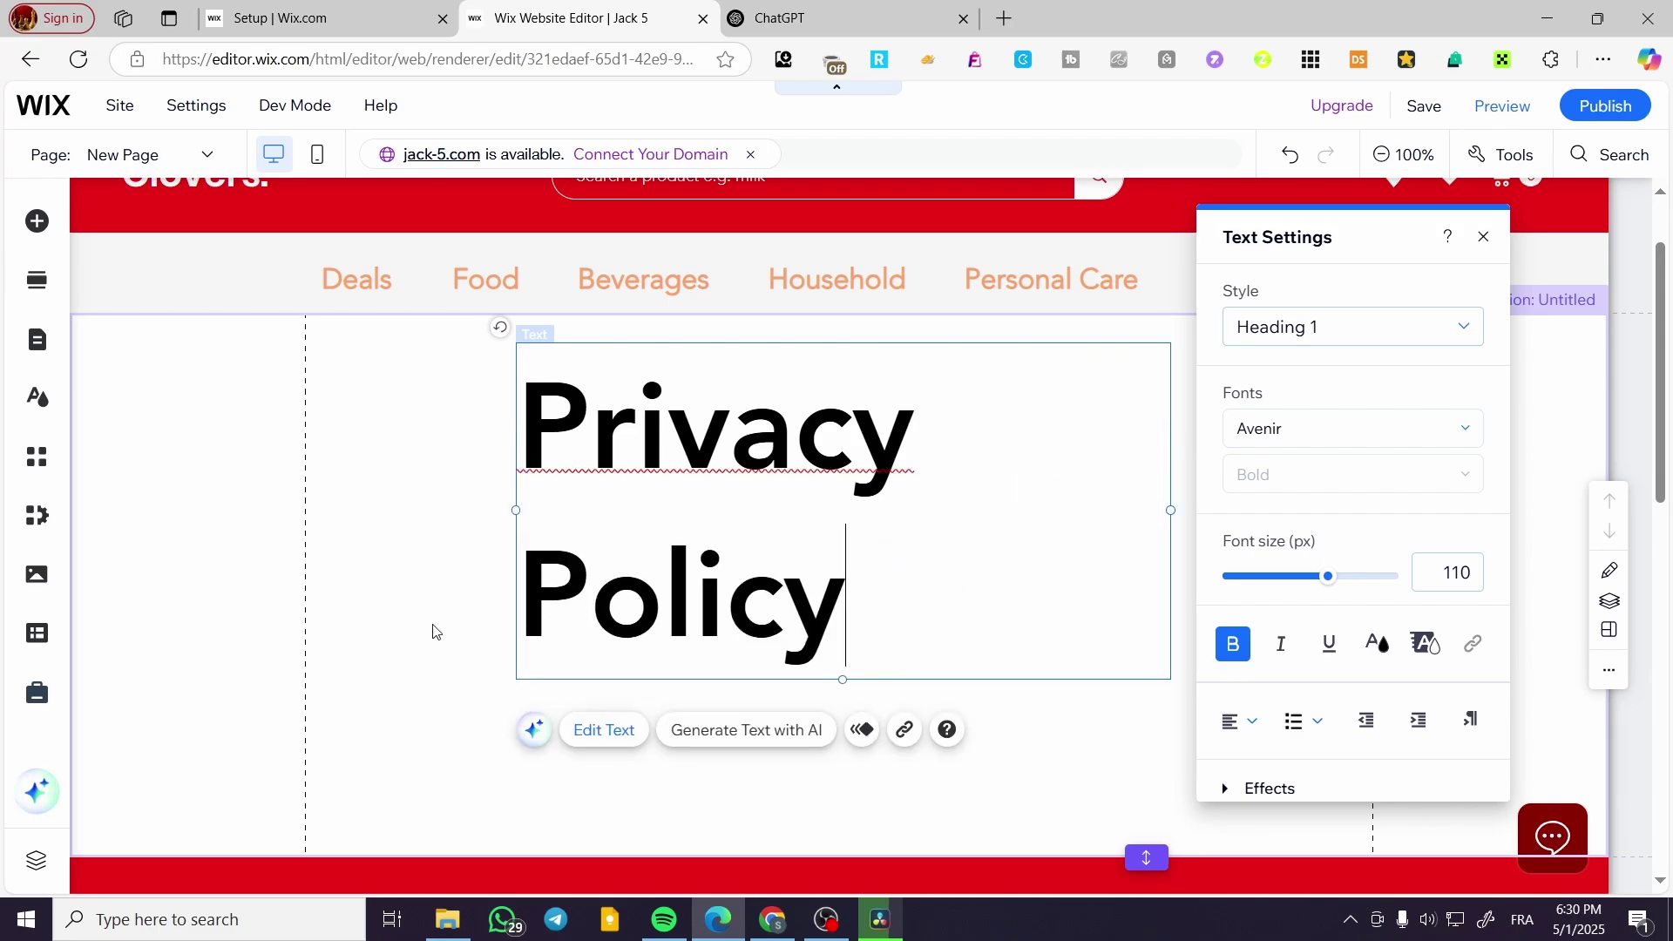
click(414, 595)
Widen the heading's text box so "Privacy Policy" fits on one line, and center it roughly in the section
click(1060, 493)
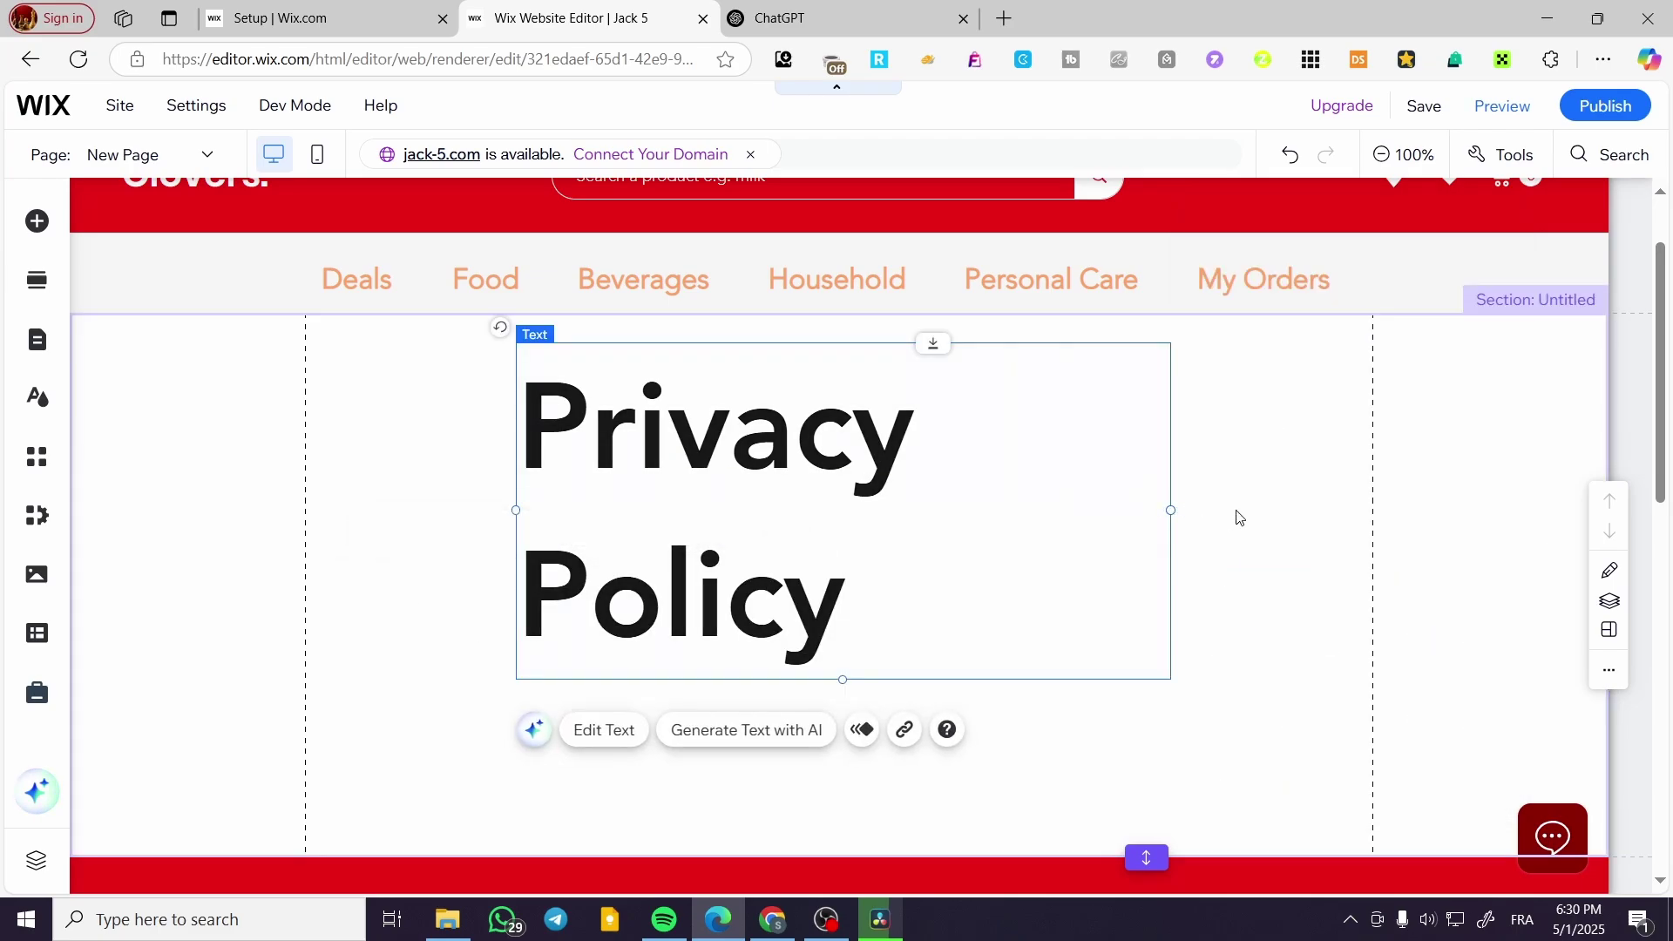
drag(1170, 511, 1428, 511)
drag(994, 440, 931, 436)
Add the Helvetica Light paragraph text element directly below the "Privacy Policy" heading
scroll(1205, 523, down, 3)
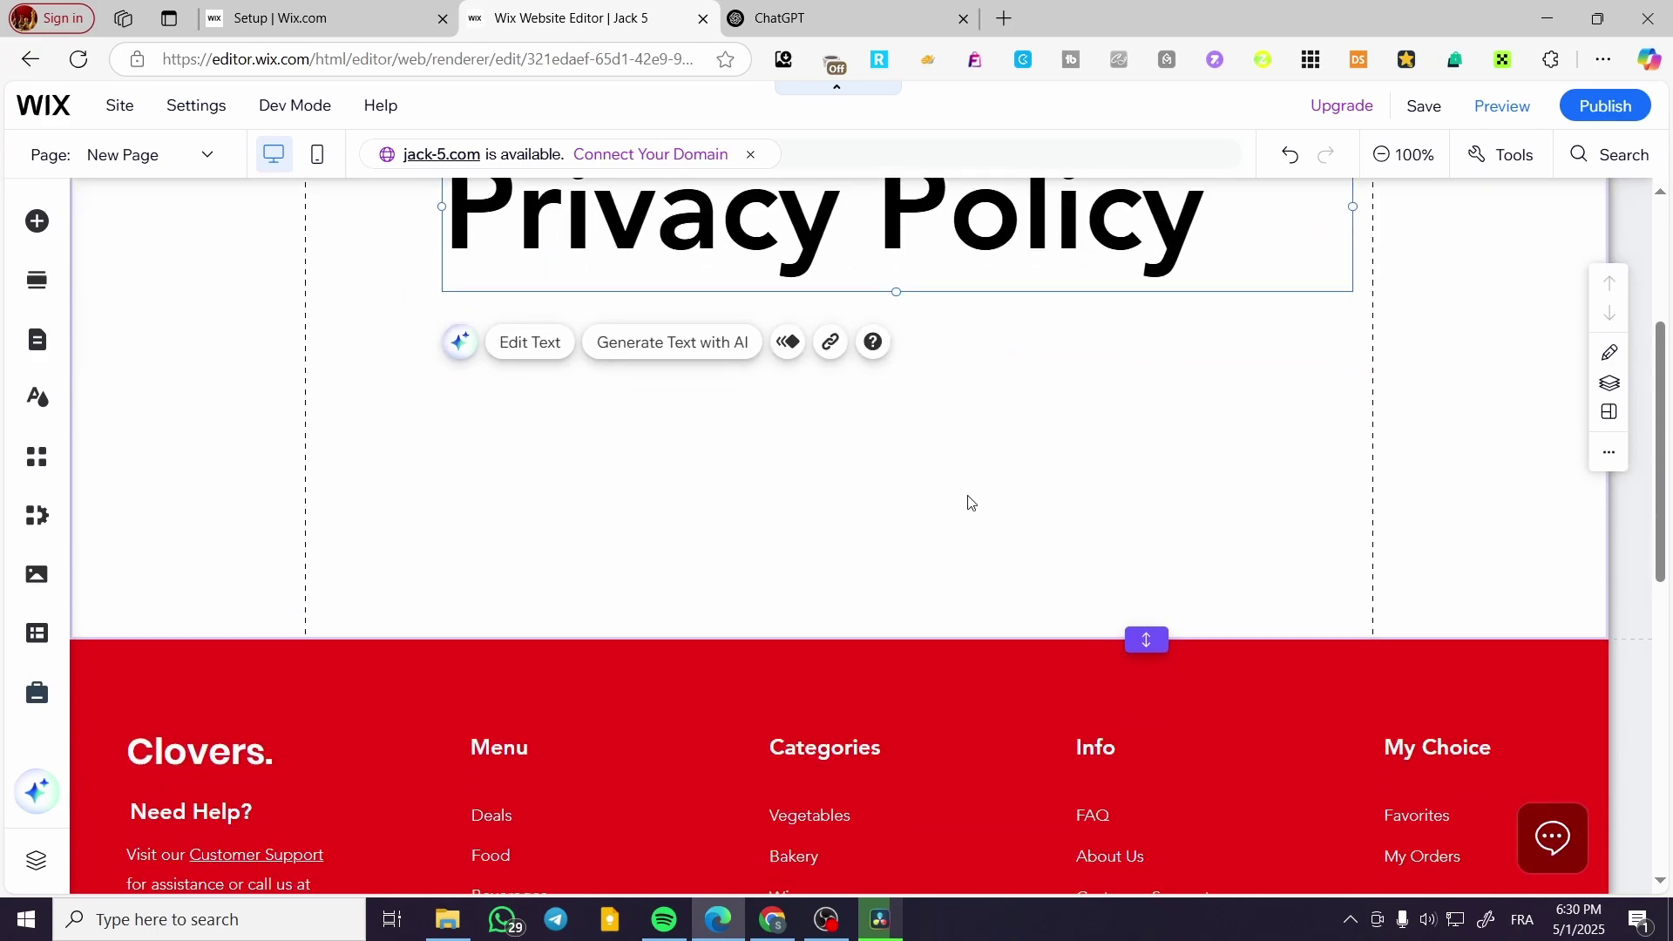
click(437, 455)
scroll(437, 456, up, 3)
click(37, 223)
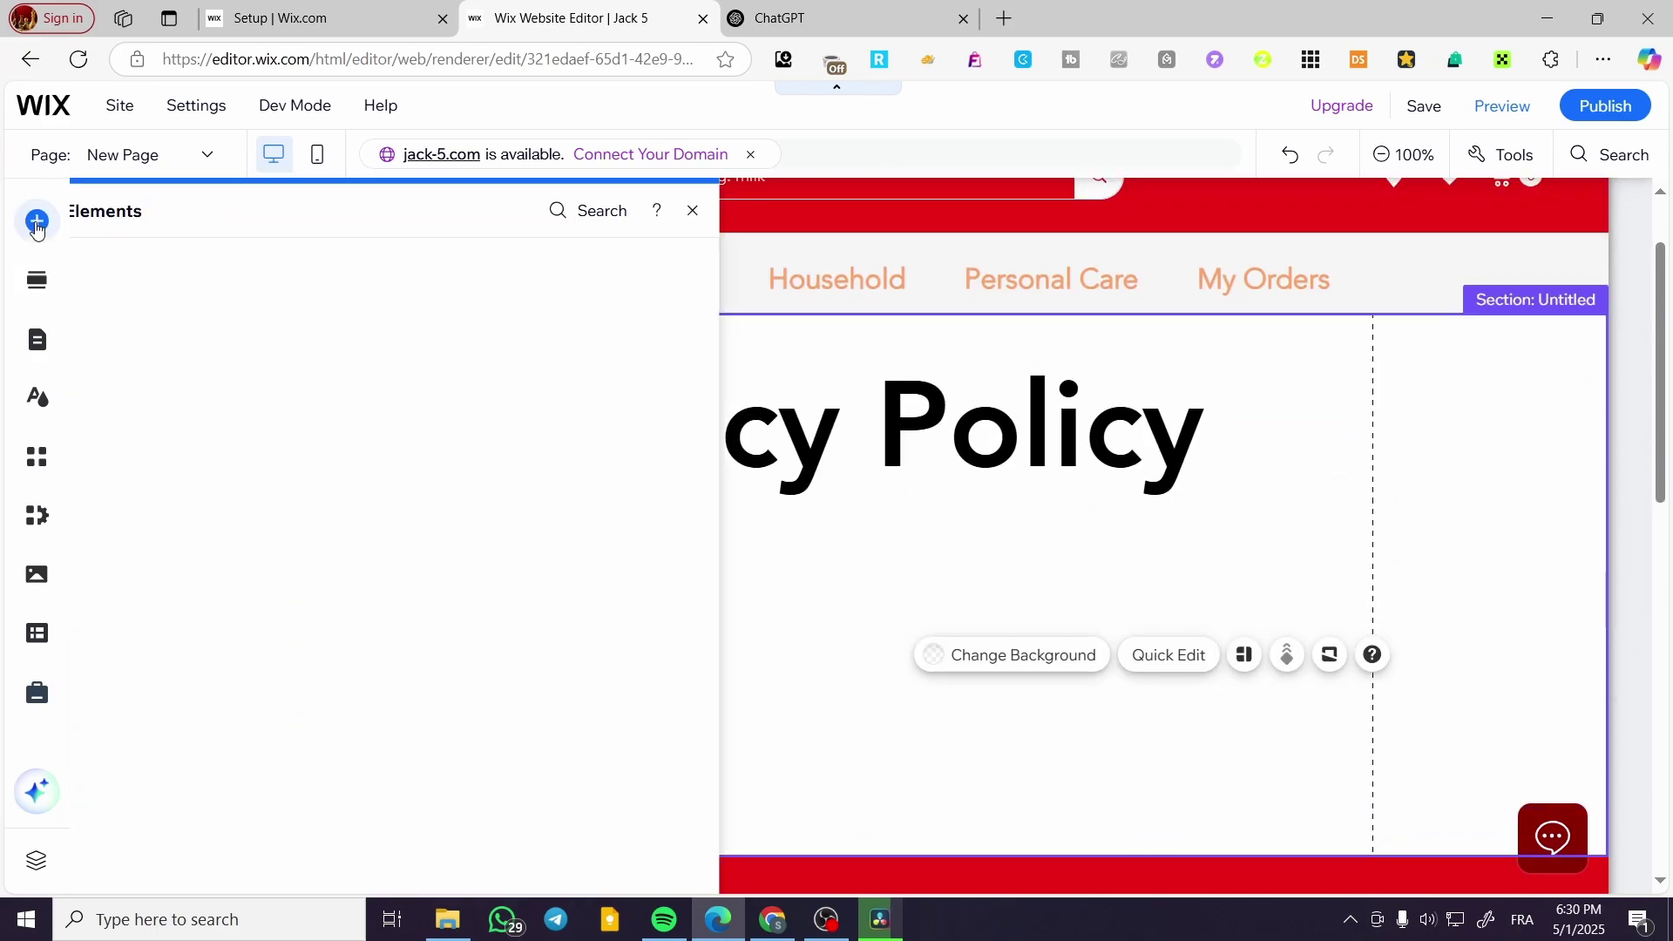
click(106, 296)
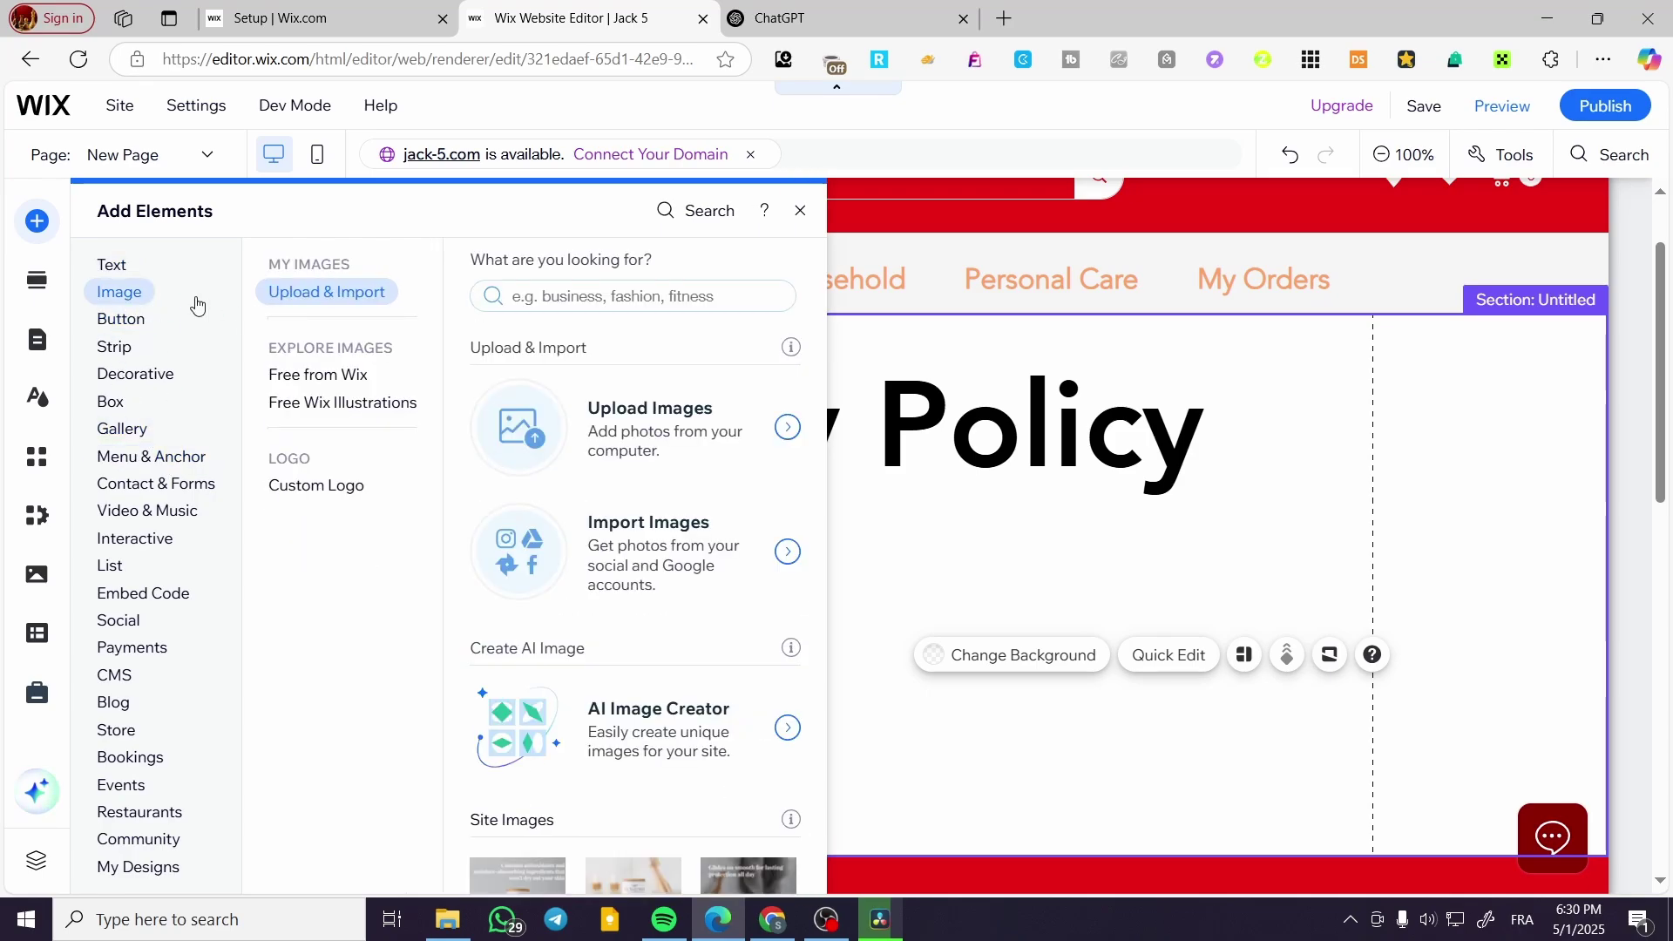
click(131, 276)
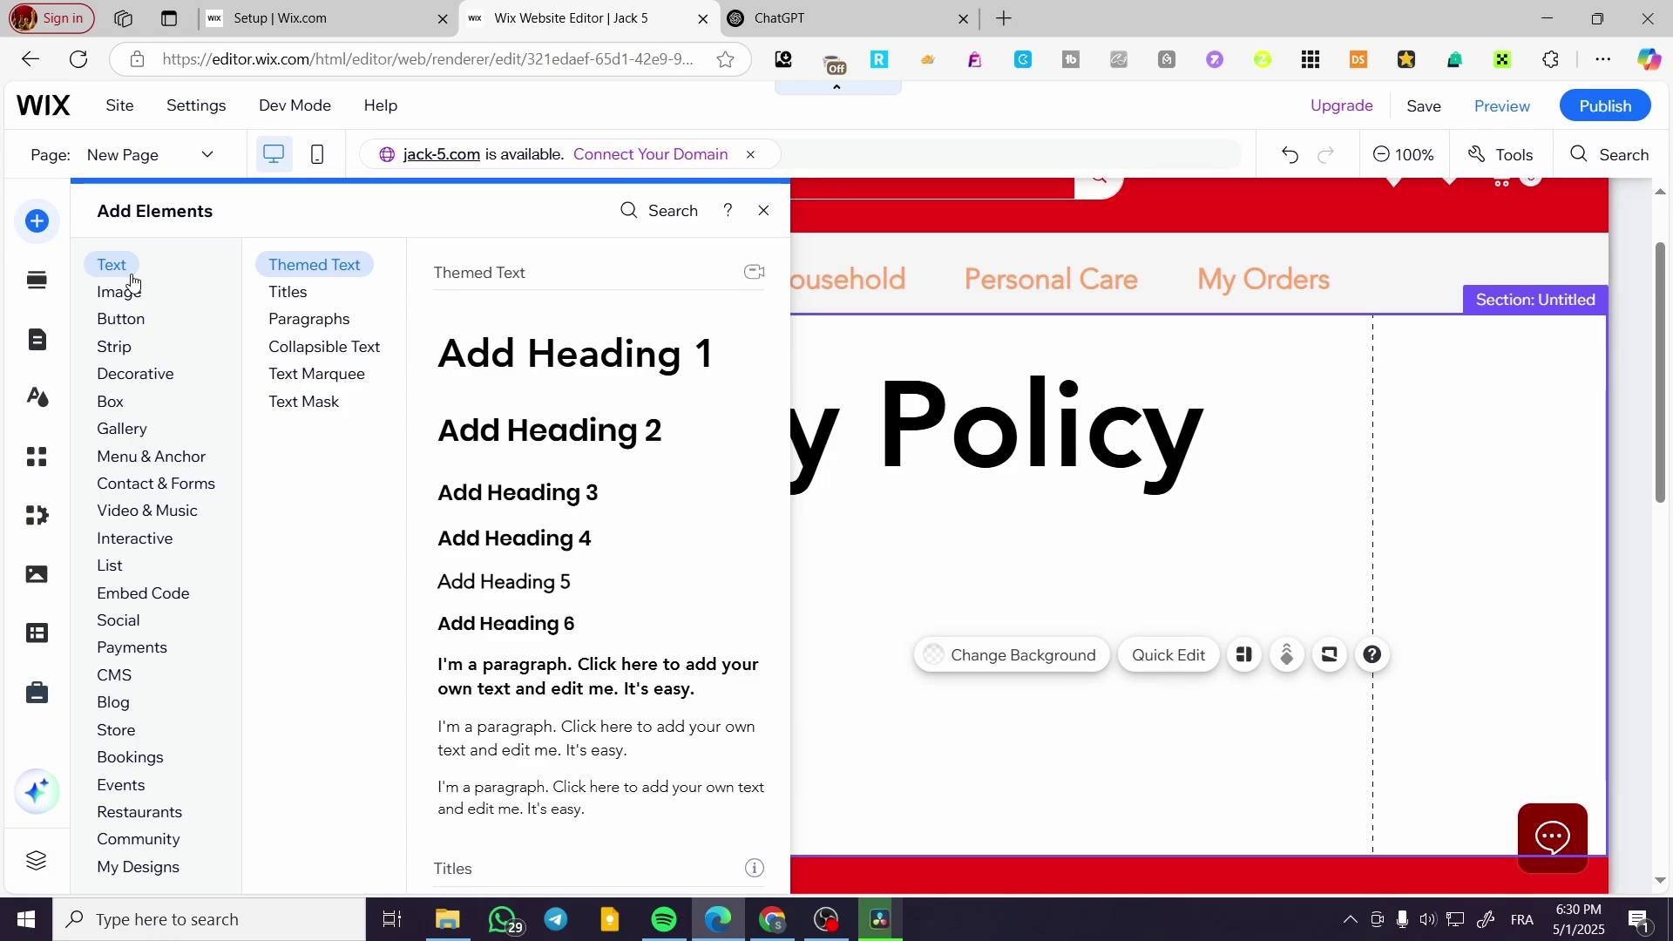
click(289, 294)
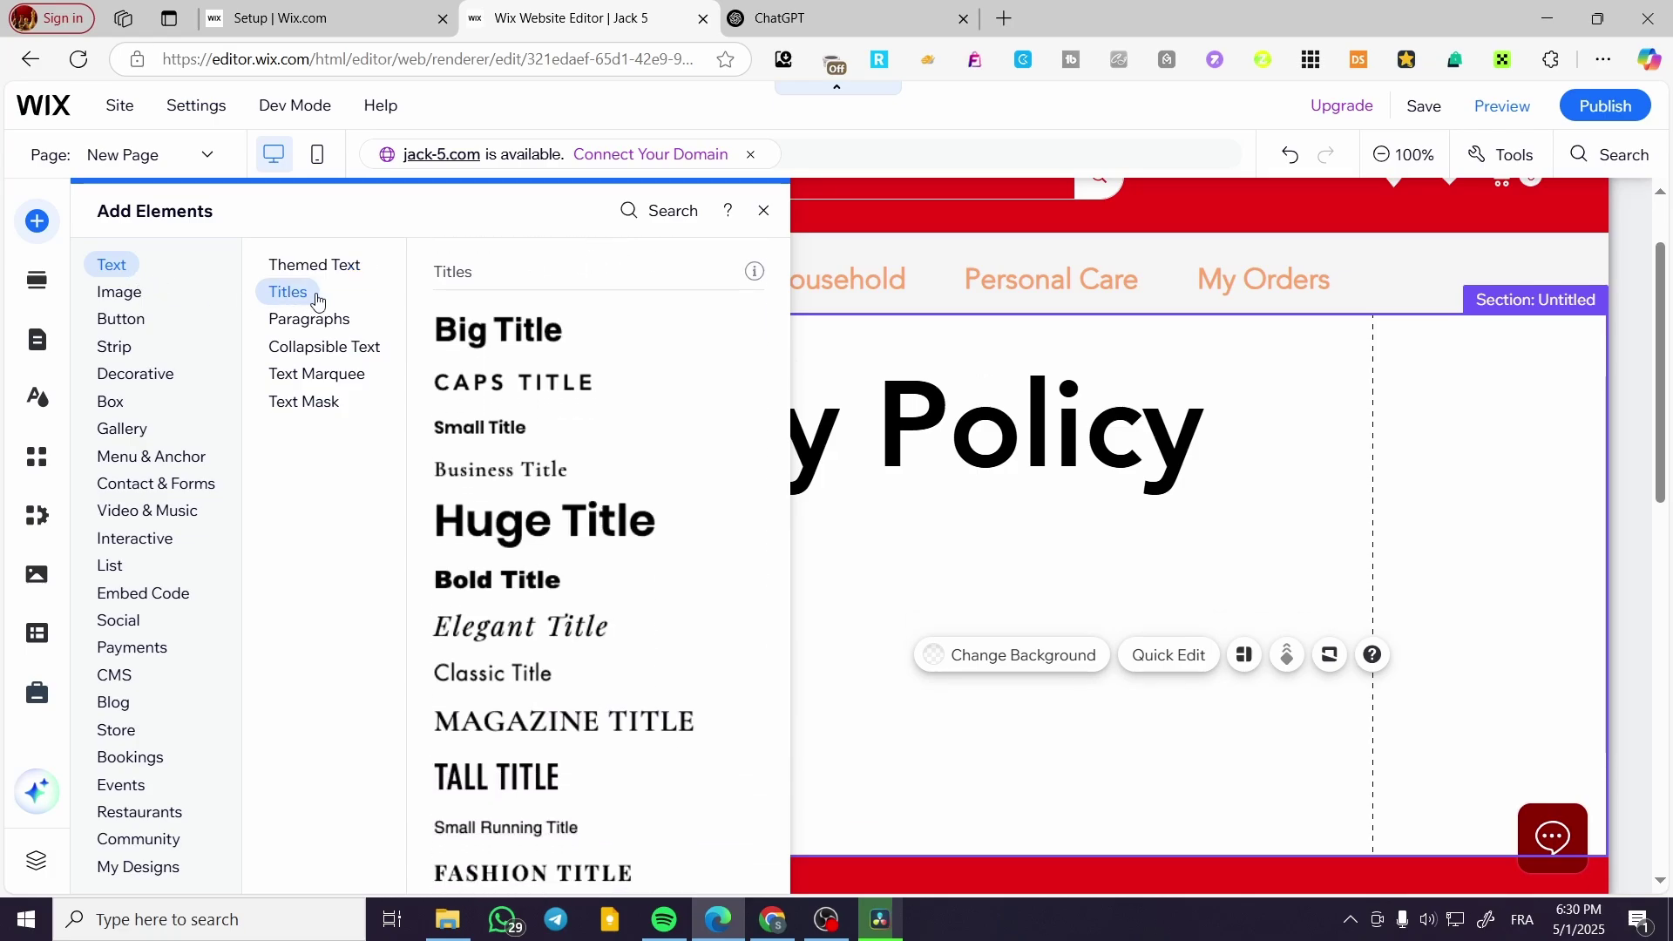
click(339, 320)
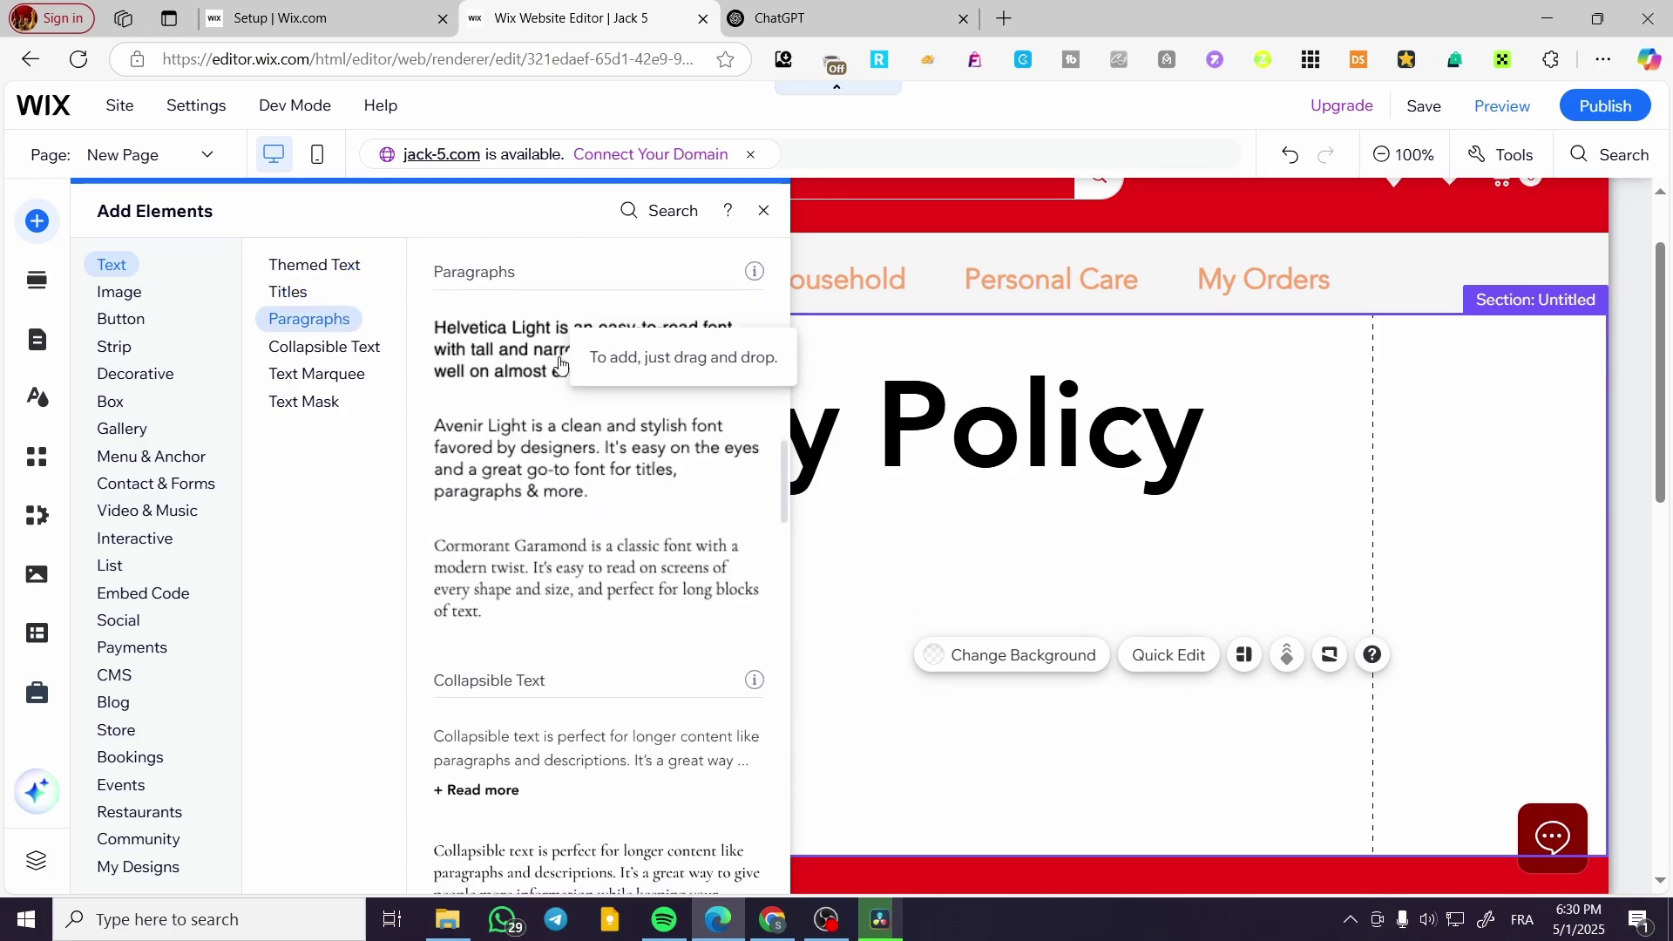
drag(559, 364, 582, 559)
Copy the "Privacy Policy" heading text from the new Wix page
click(827, 26)
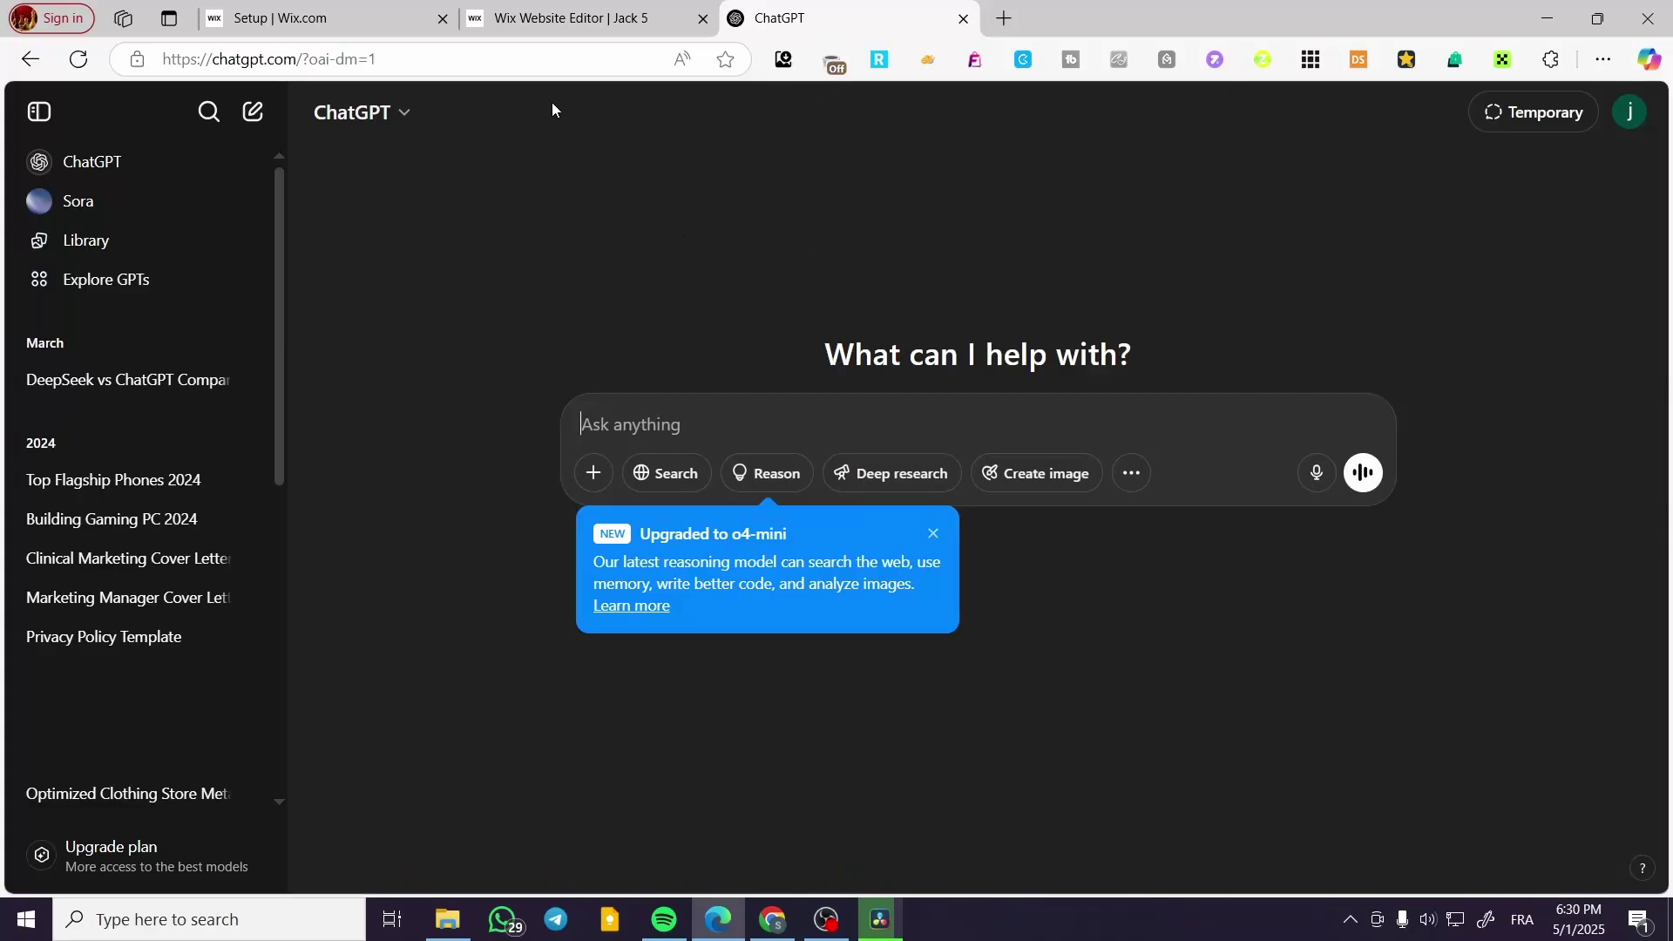
click(522, 14)
click(662, 419)
click(533, 478)
key(ctrl+c)
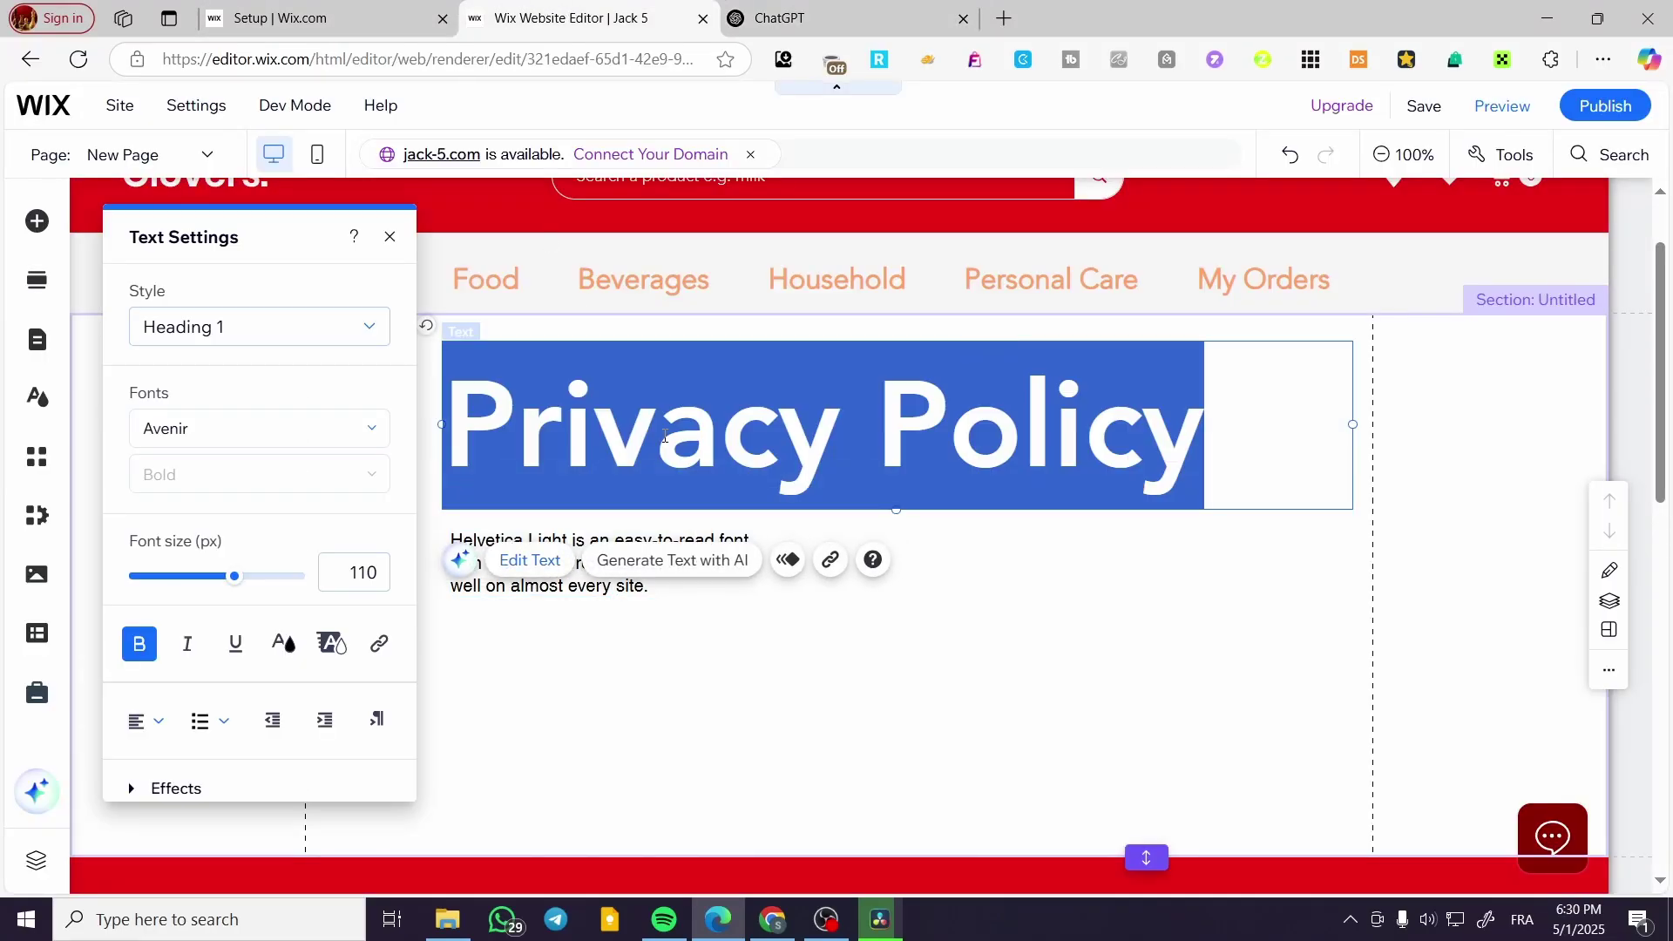
Switch to ChatGPT and submit a prompt asking it to create a Privacy Policy text, reusing the copied heading words
click(857, 7)
click(795, 409)
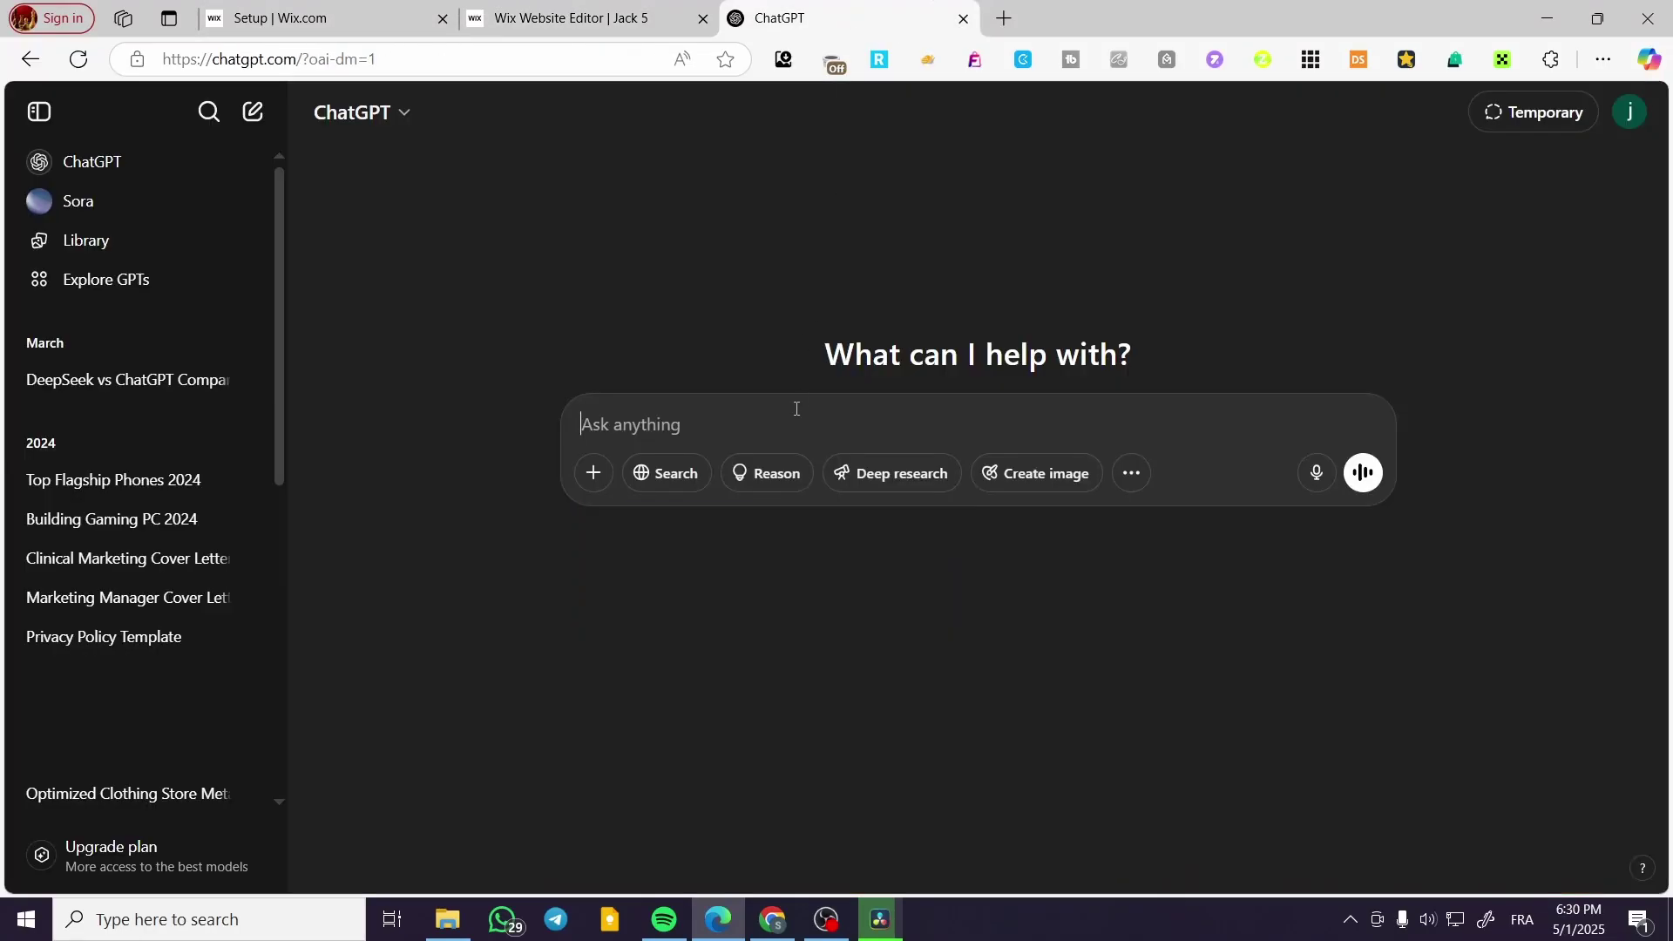
key(ctrl+v)
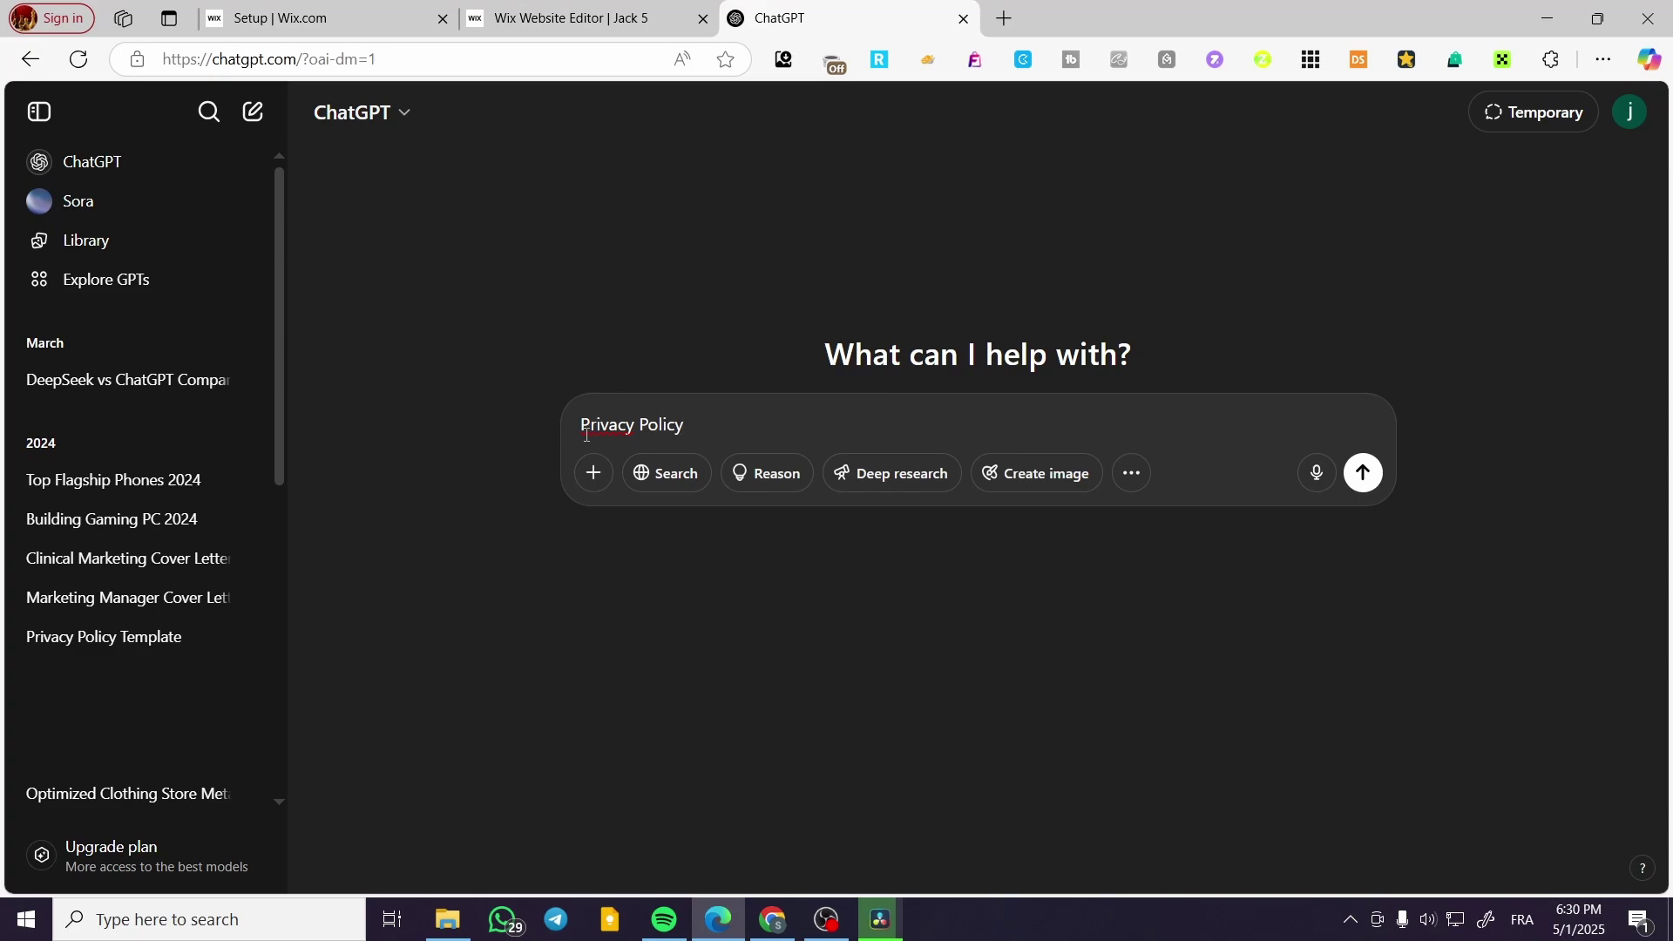
key(Home)
text(create a)
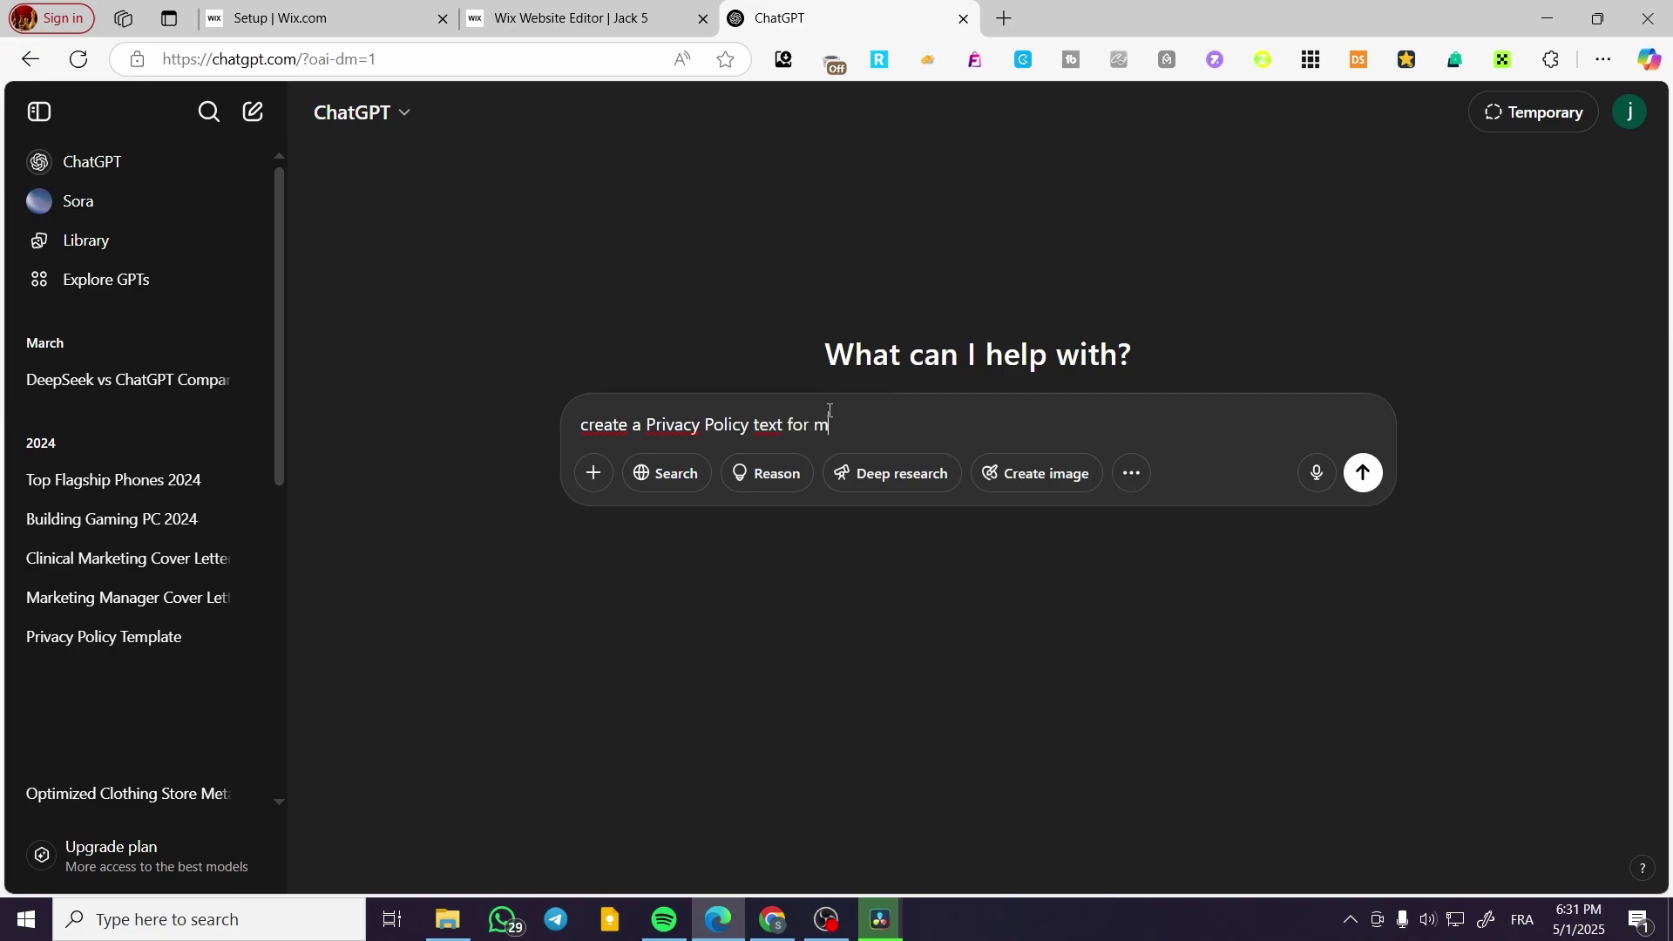
key(Return)
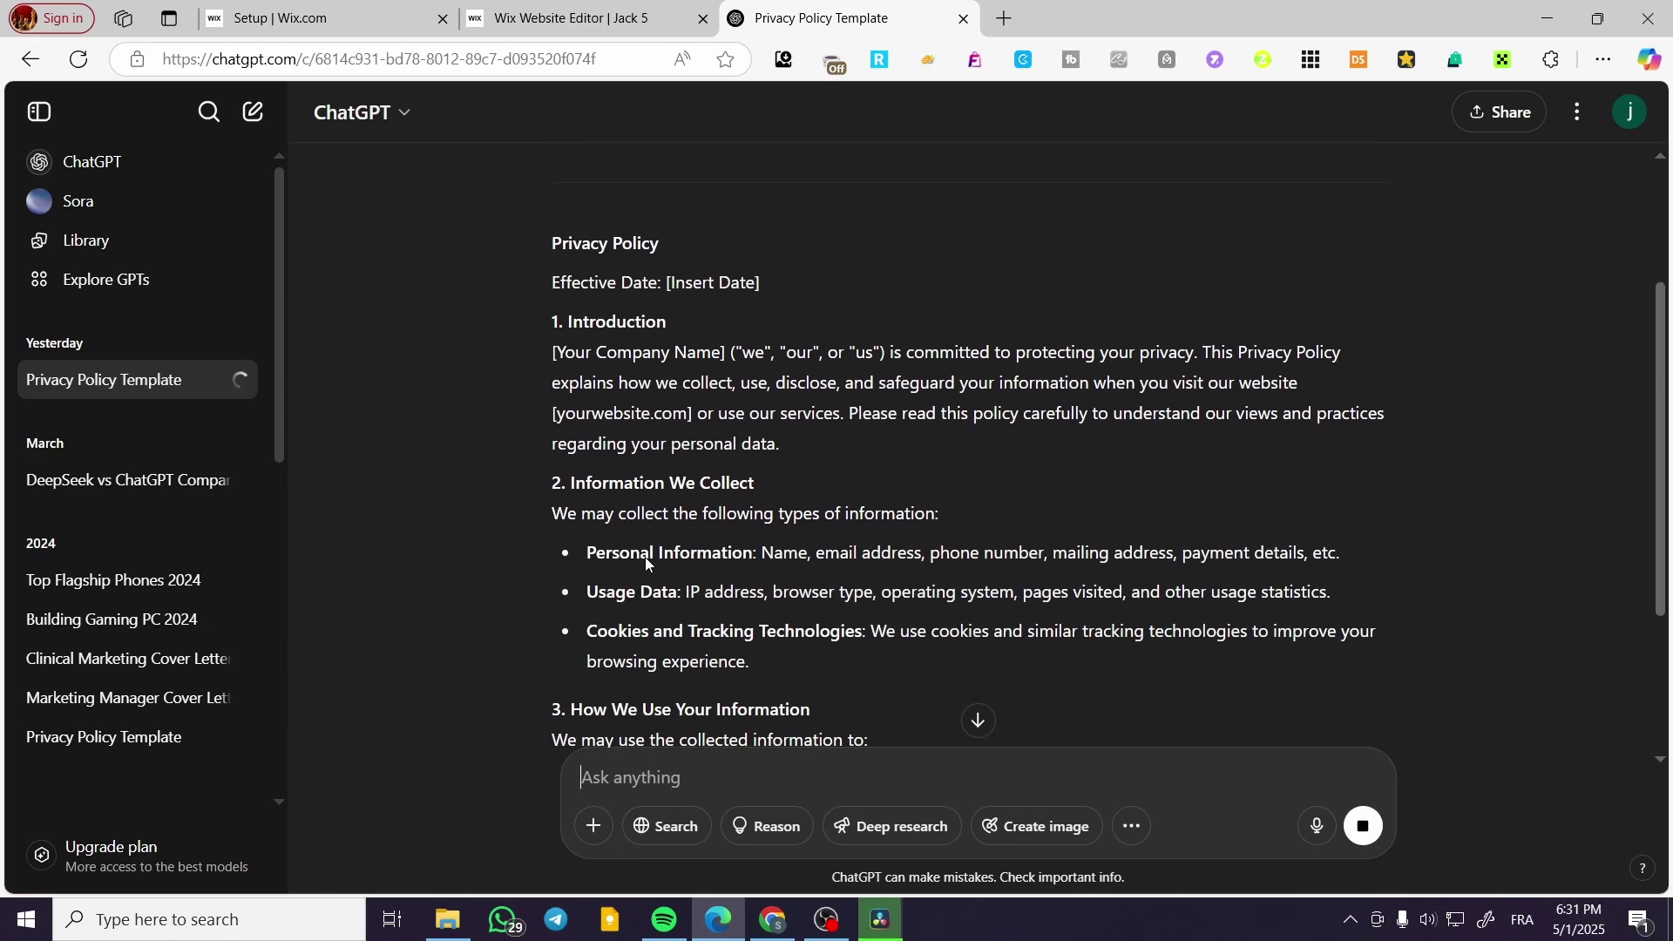
Copy ChatGPT's policy text from "1. Introduction" into section 6 and paste it over the placeholder paragraph on the Wix page
scroll(604, 478, up, 3)
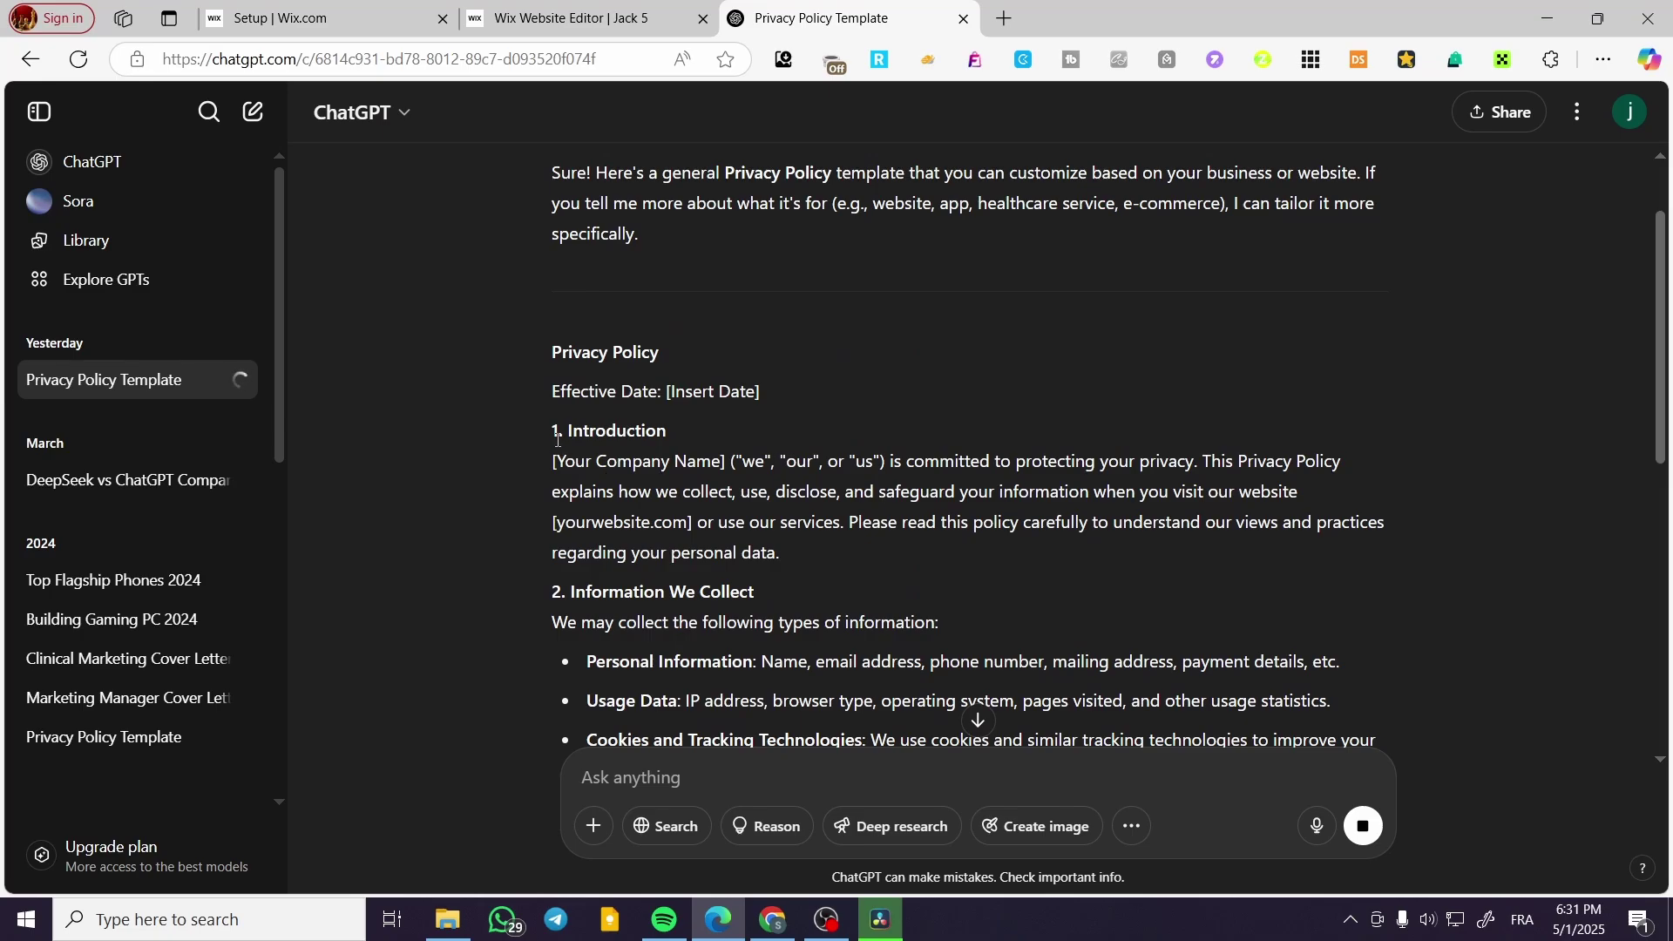
drag(557, 440, 922, 739)
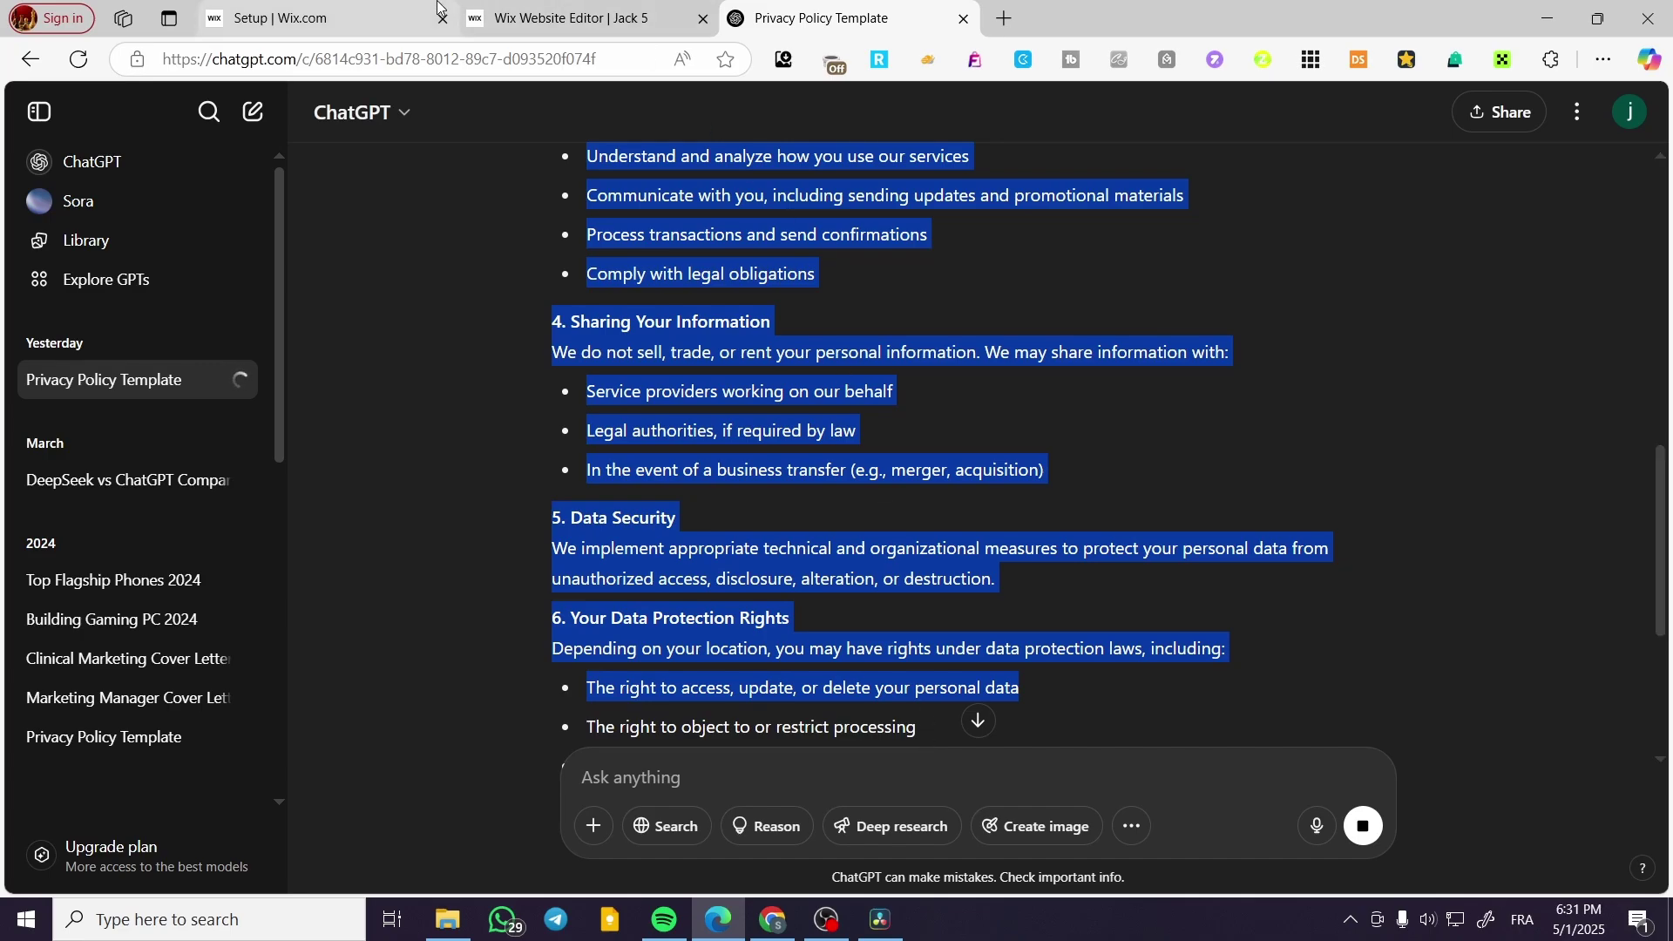
click(567, 18)
click(689, 620)
click(628, 590)
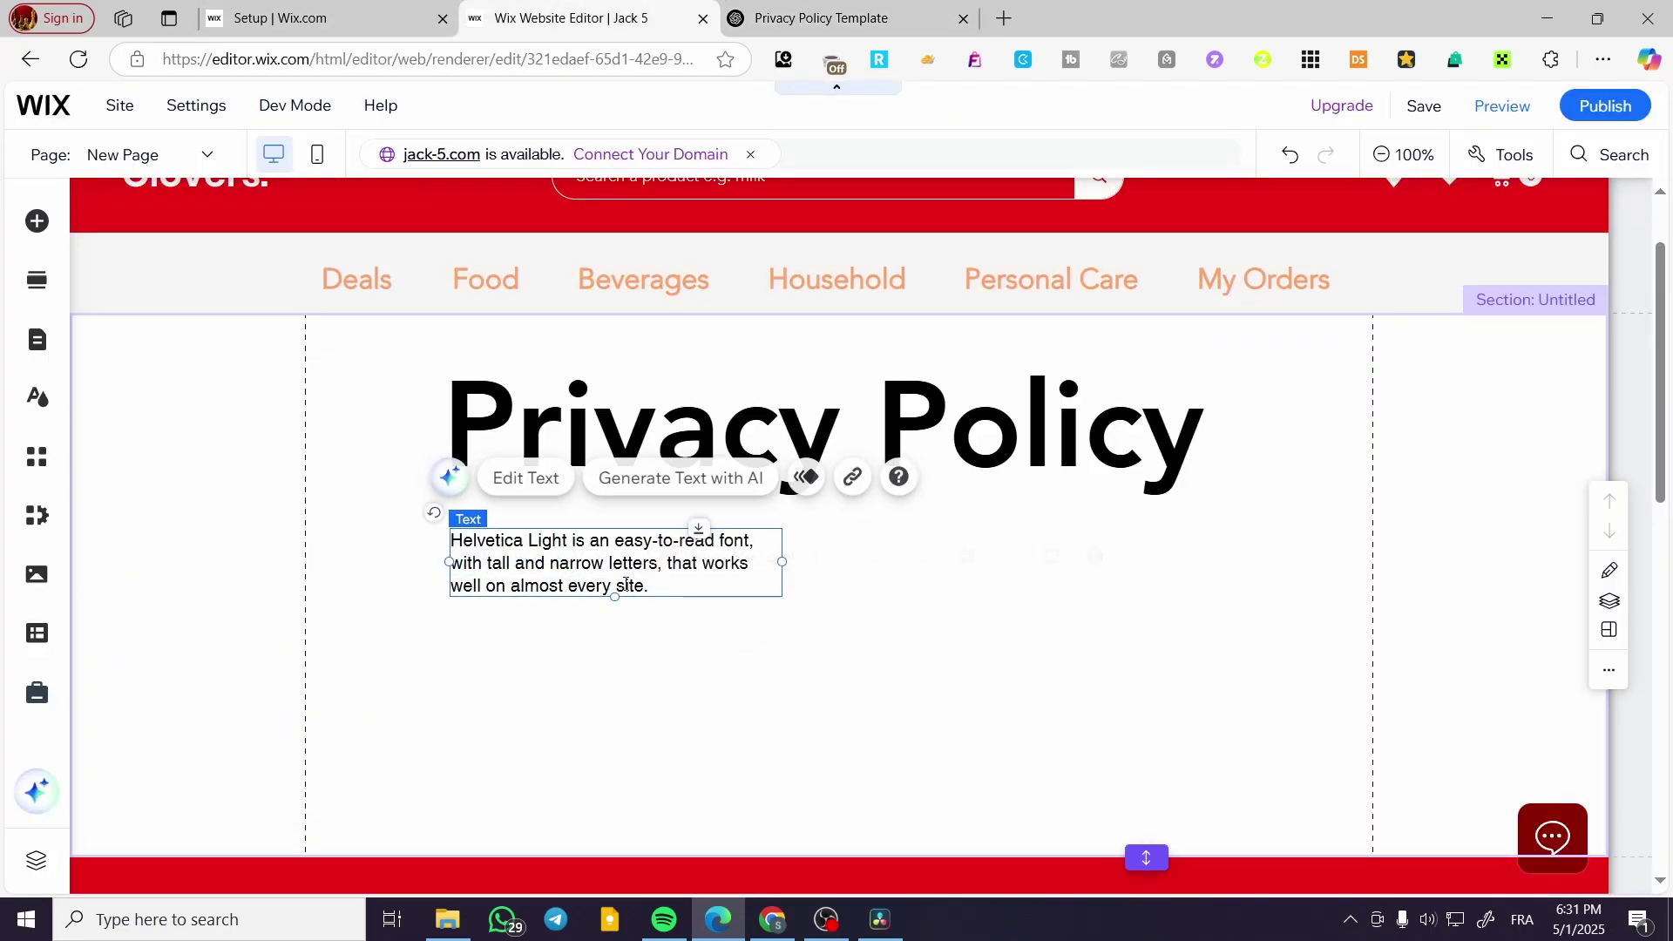
double_click(628, 591)
key(ctrl+v)
scroll(746, 695, down, 4)
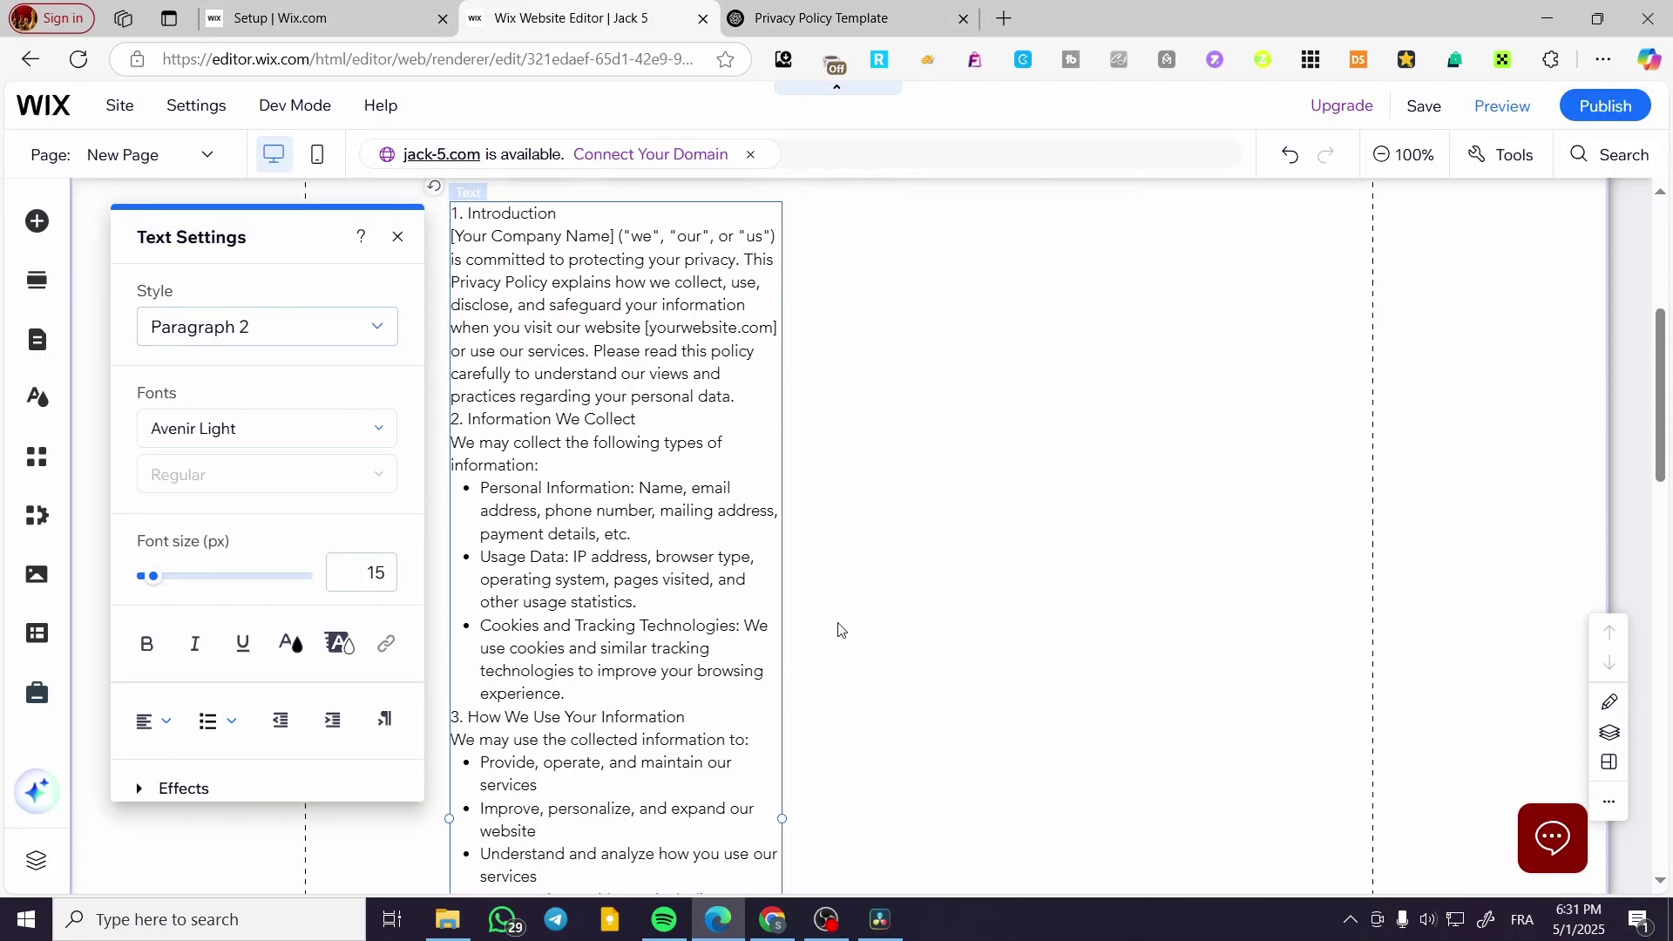
Widen the policy text box in both directions so it spans the page's content area between the dashed gridlines
click(841, 627)
click(780, 775)
drag(783, 816, 1379, 795)
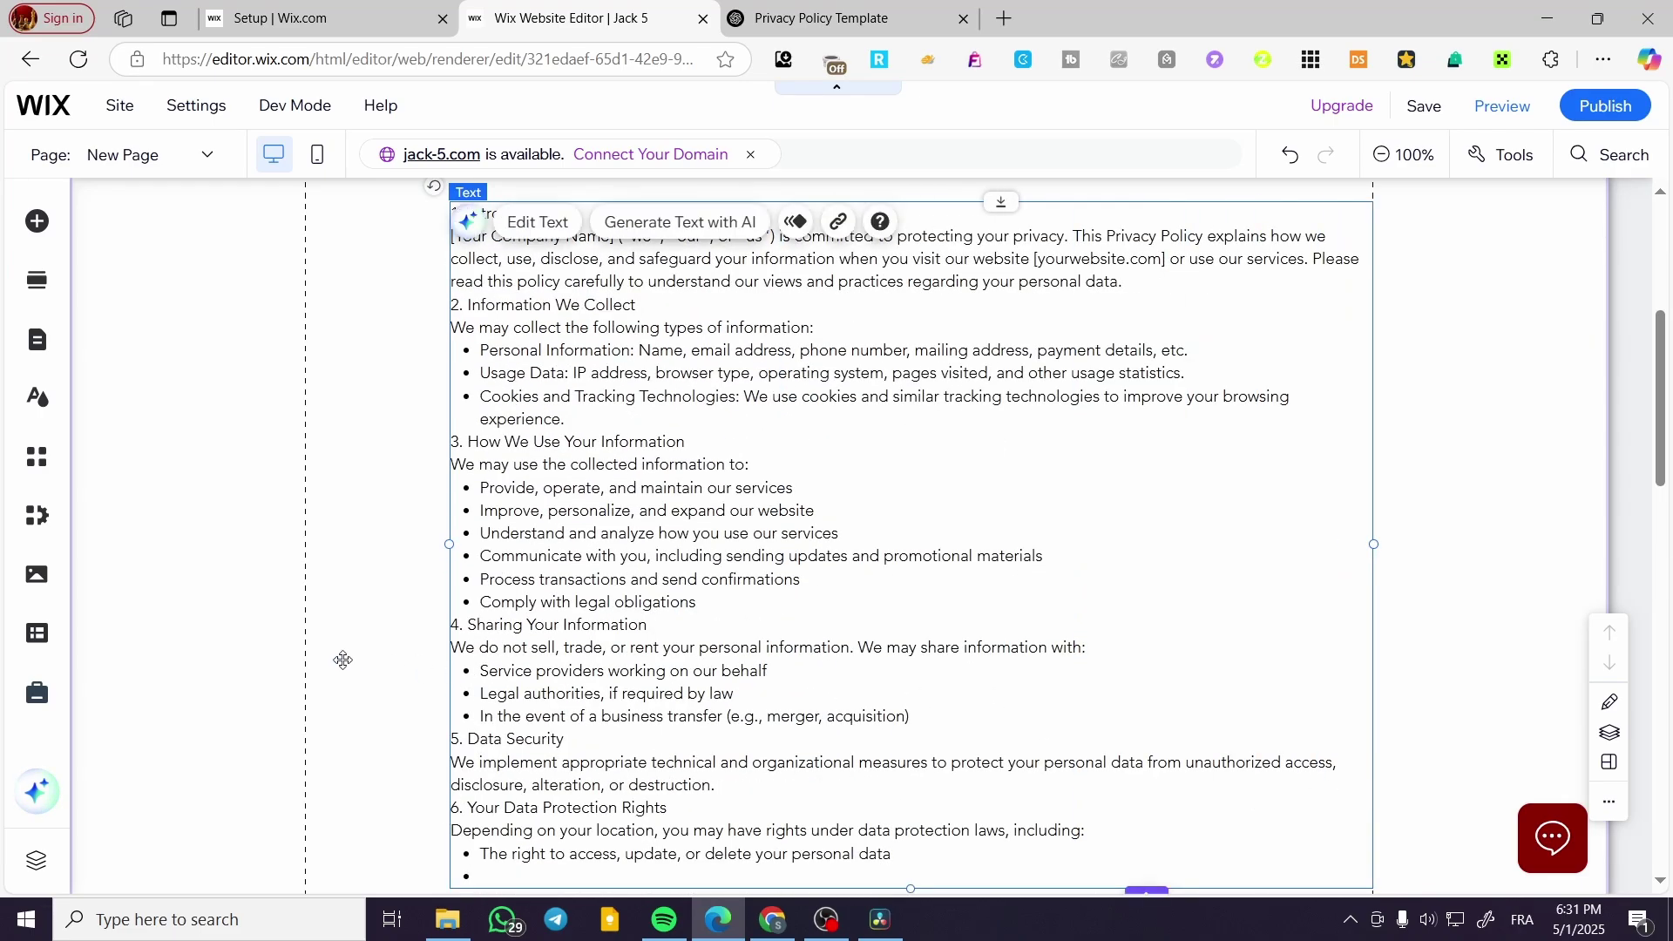
drag(450, 545, 315, 542)
Make the policy text bold by selecting all elements on the page and editing their text together
key(ctrl+a)
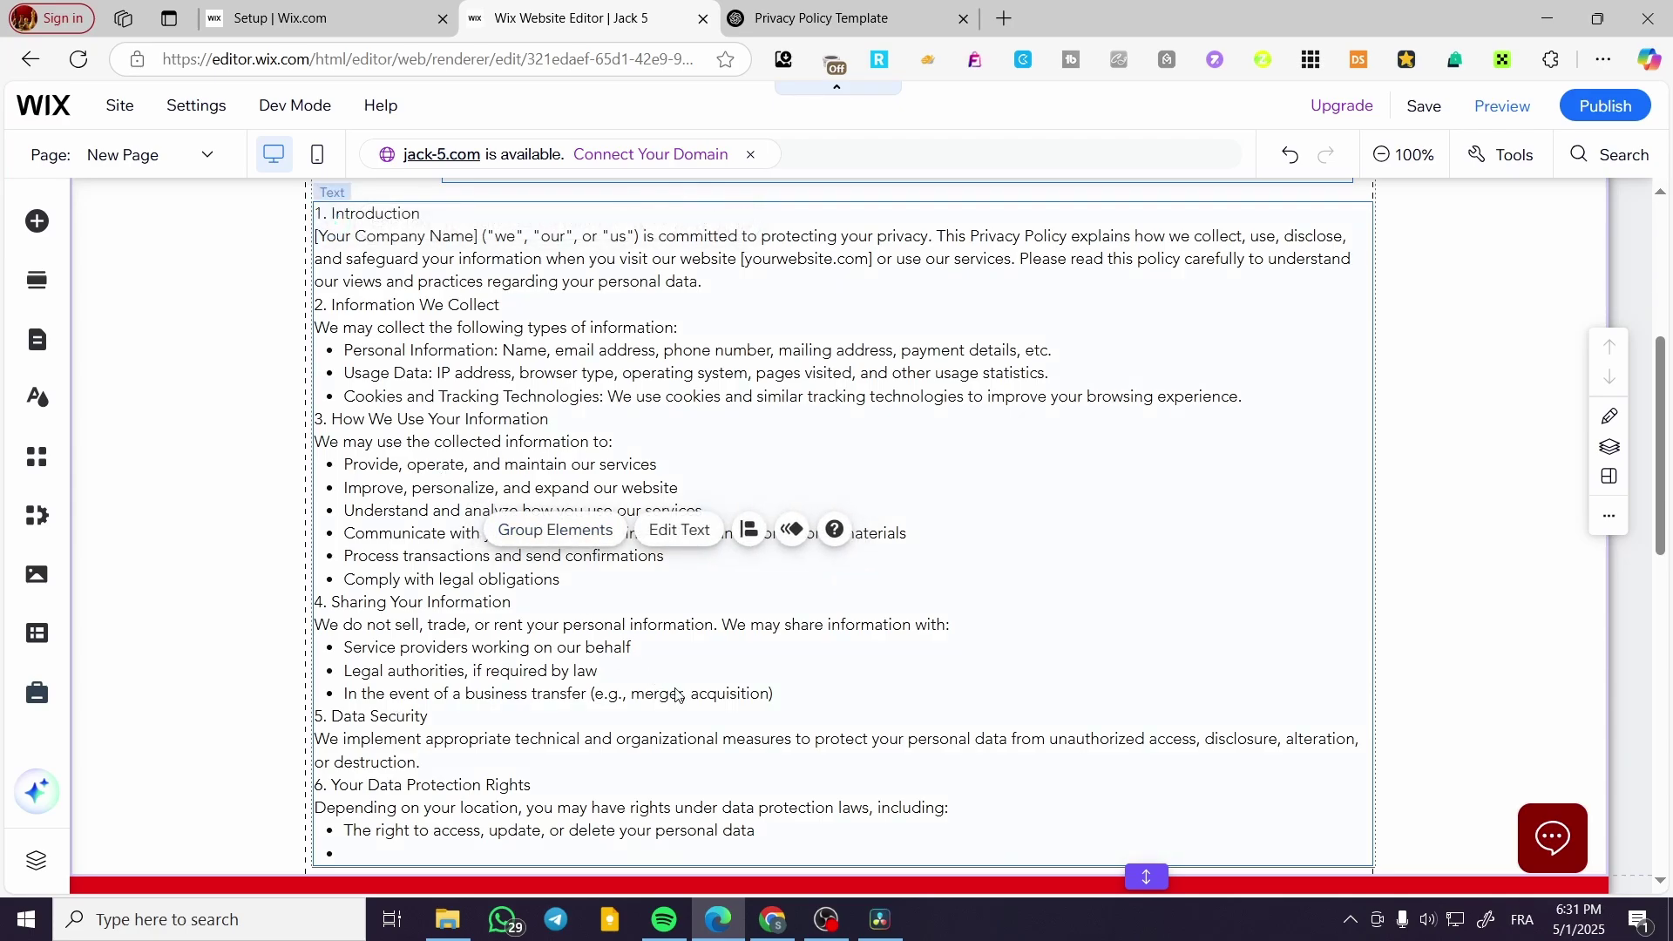
click(687, 530)
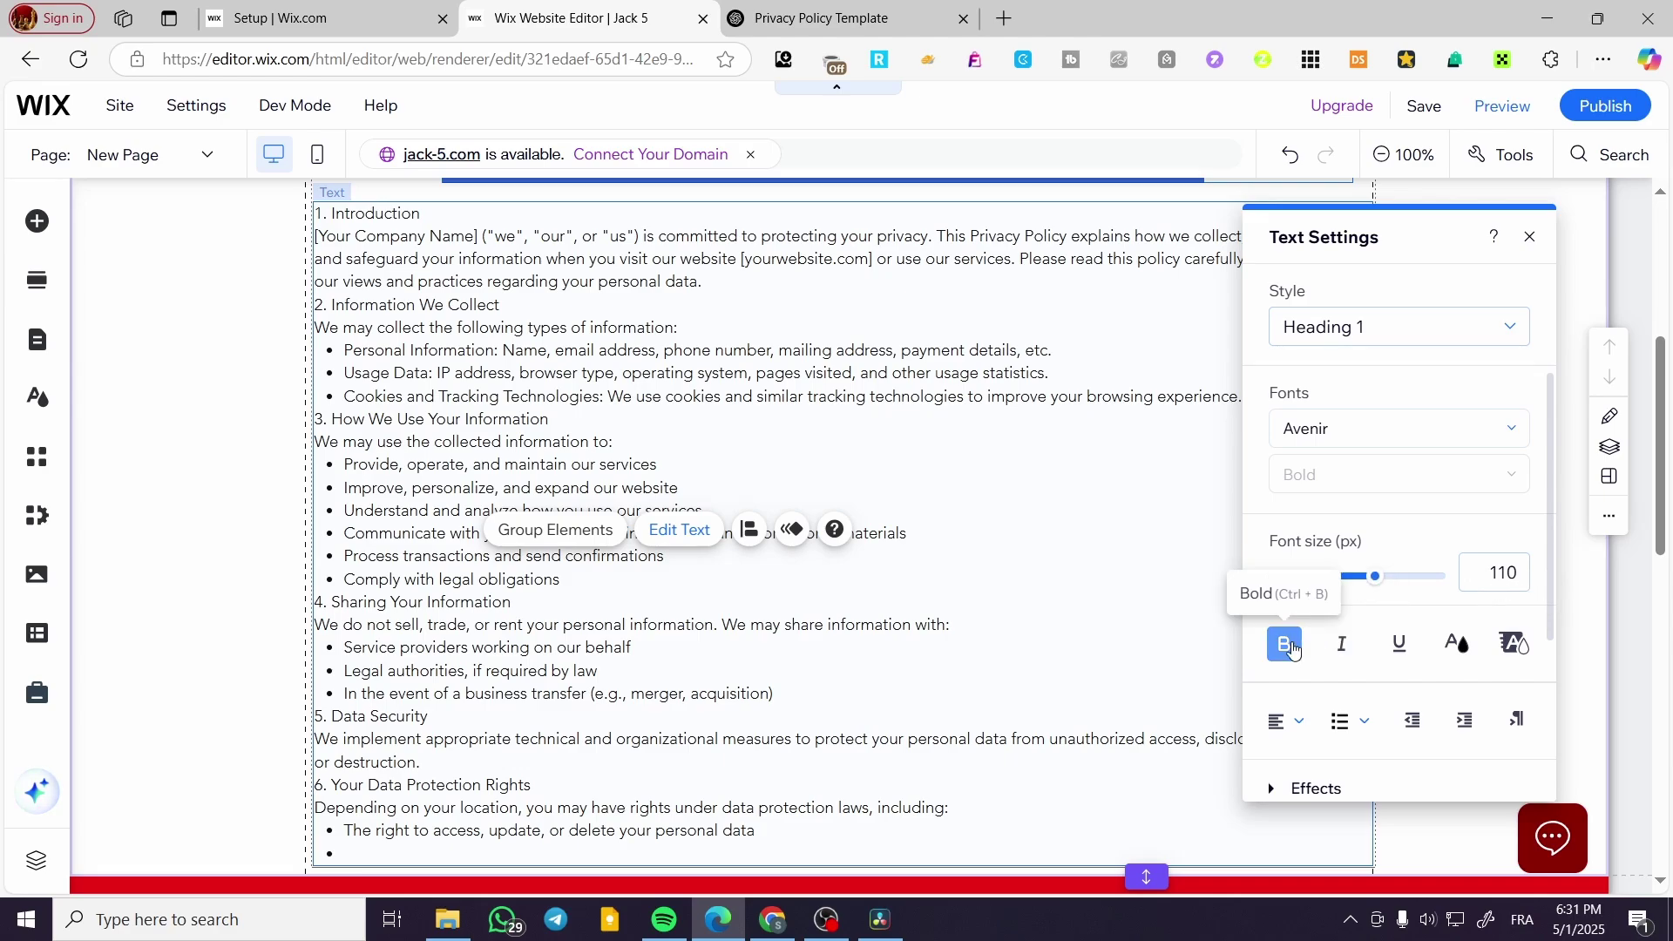
click(1288, 649)
click(1293, 656)
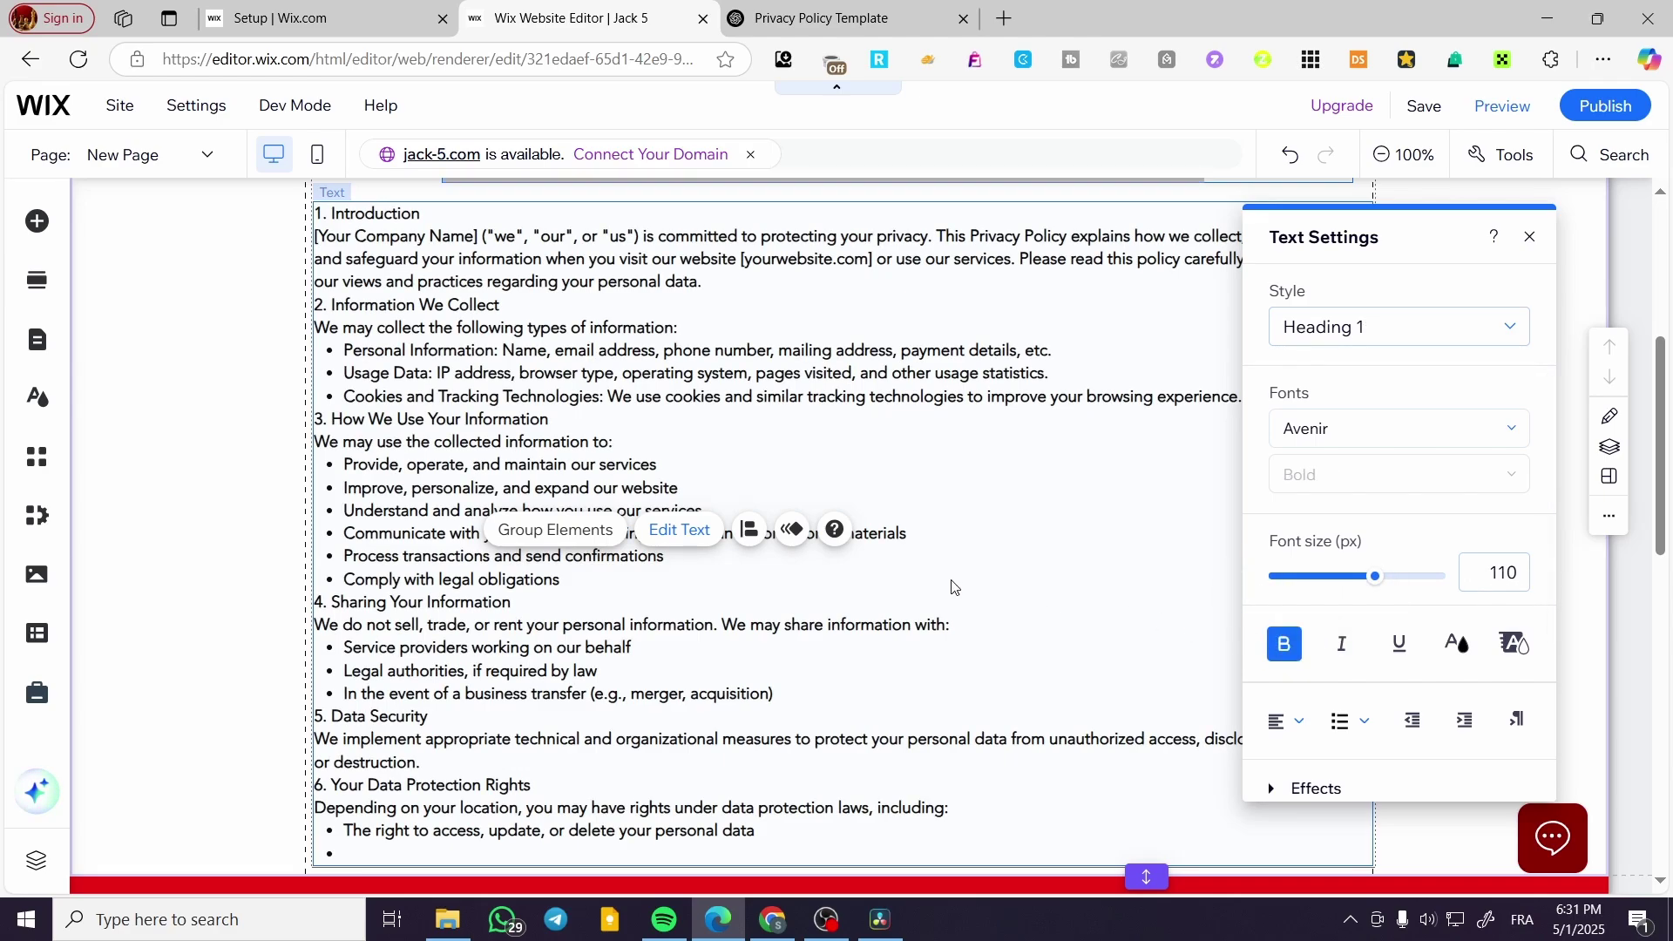
click(324, 578)
scroll(324, 572, down, 5)
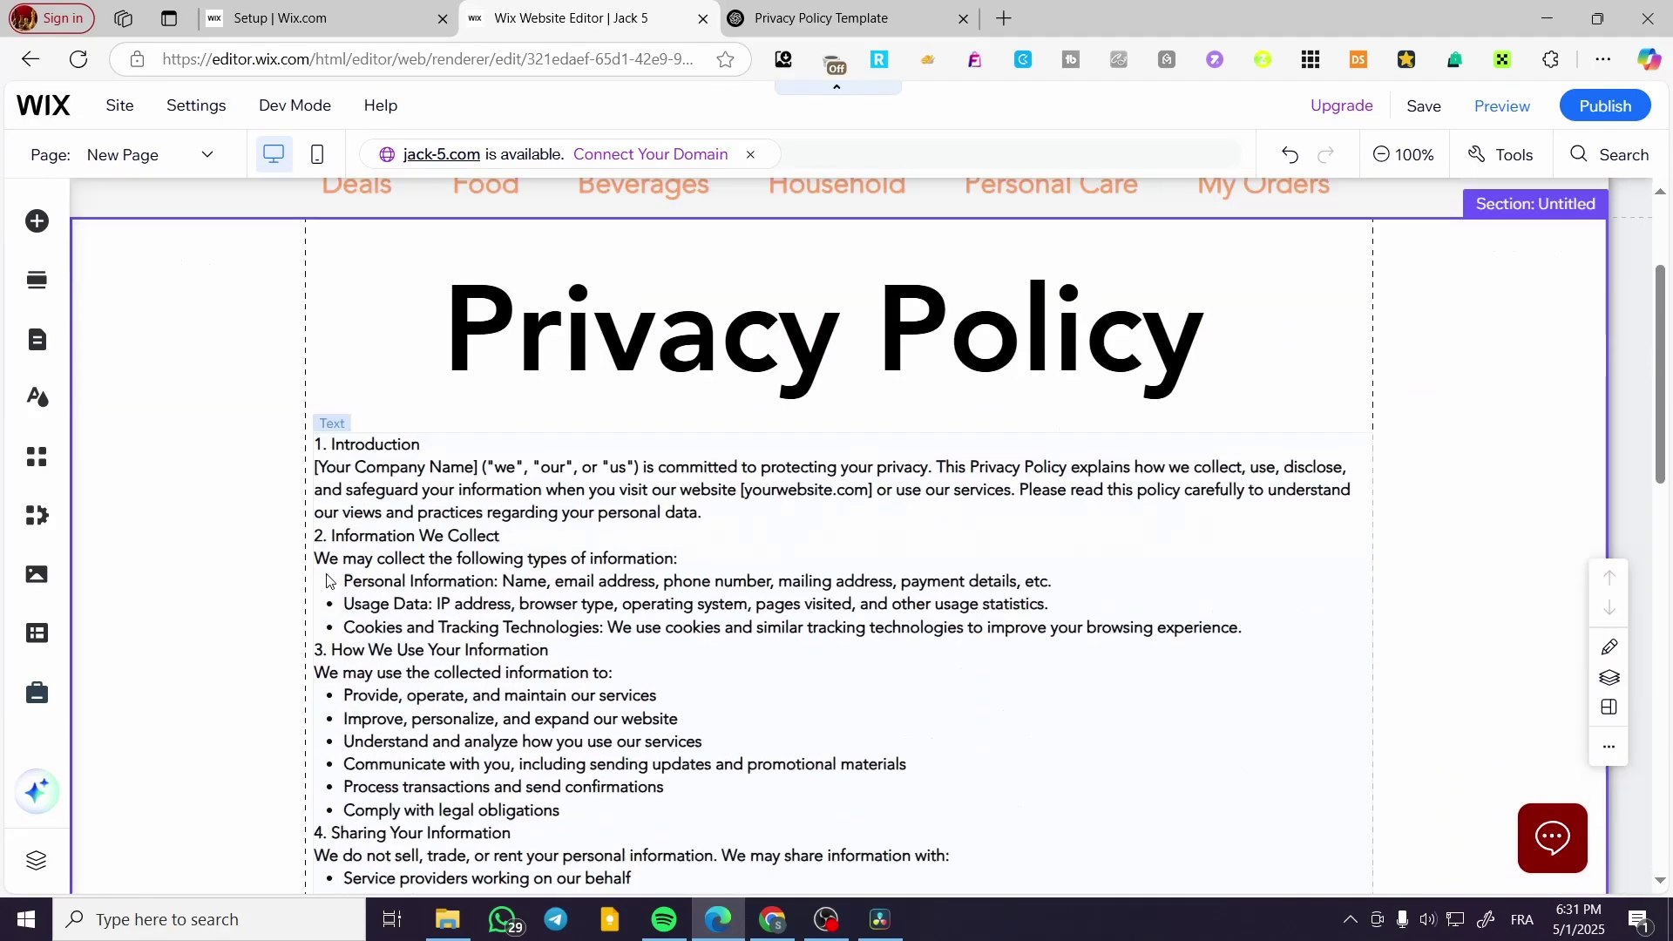
scroll(324, 572, up, 10)
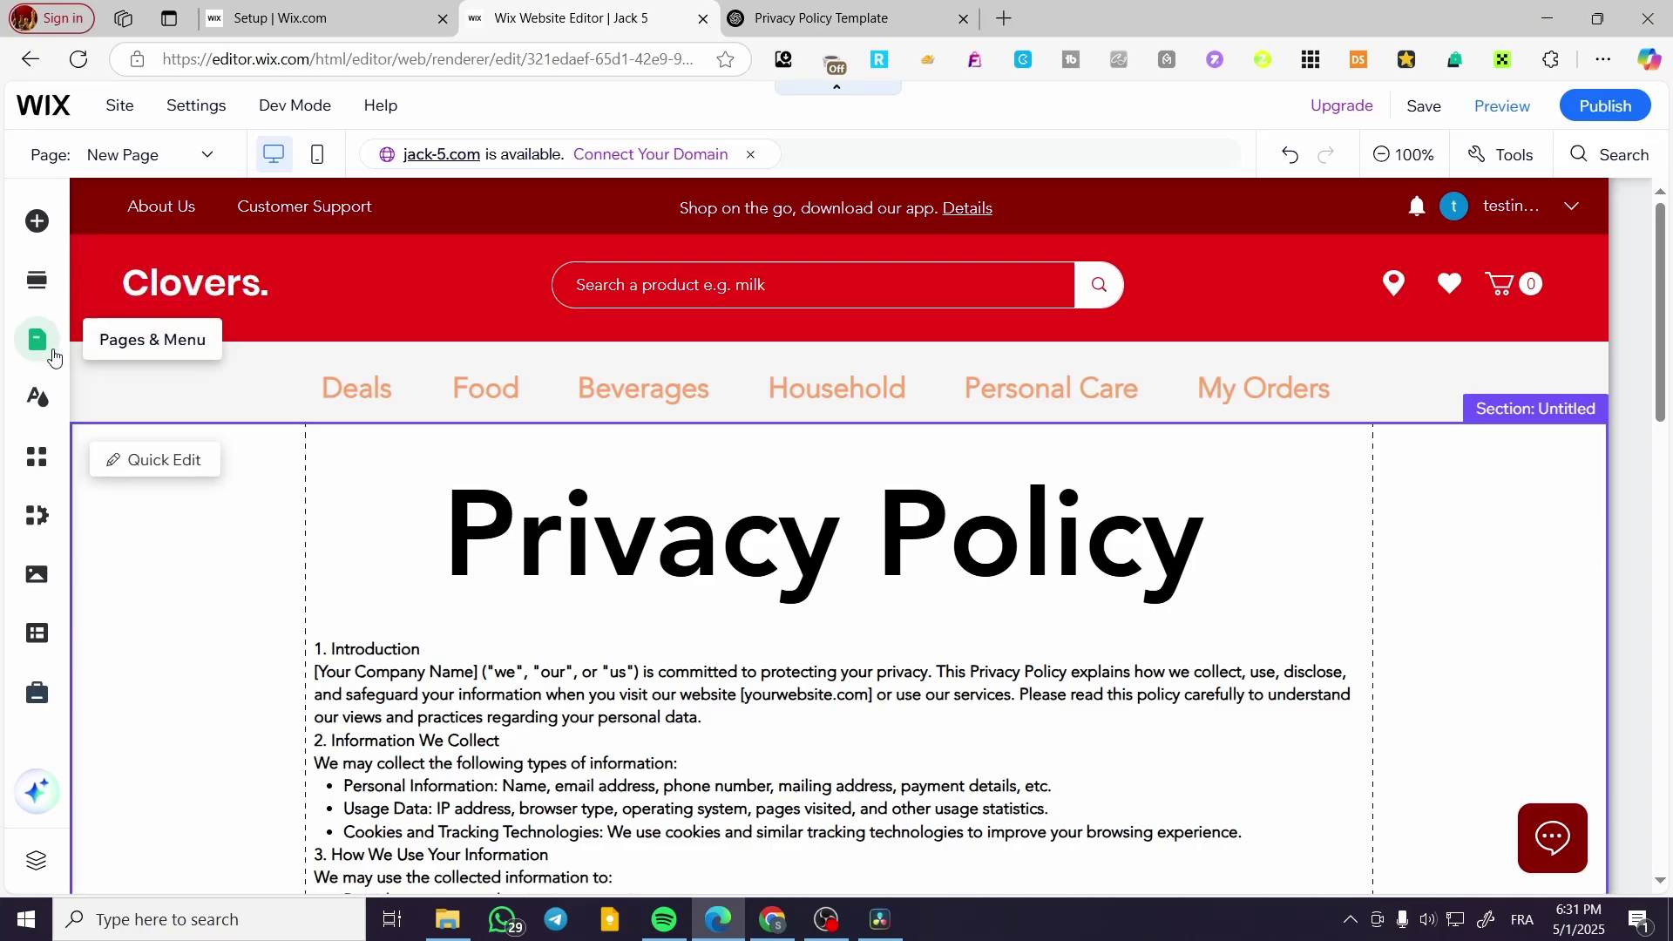
Rename "New Page" in the site menu as "Privacy Policy"
click(50, 353)
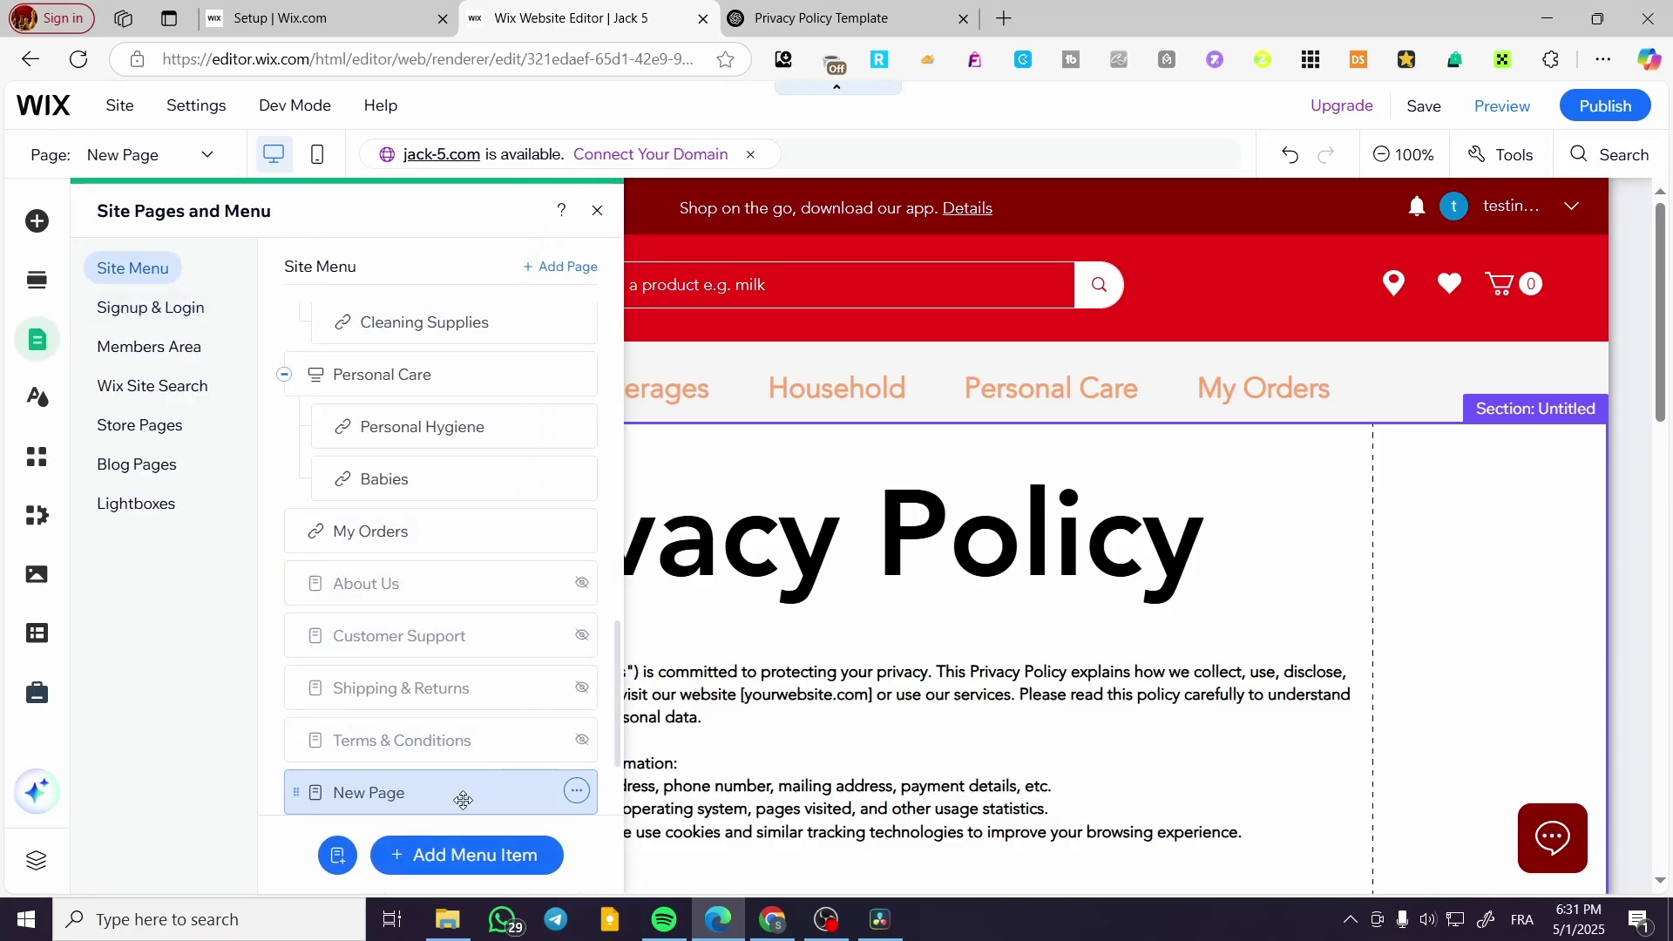
click(577, 791)
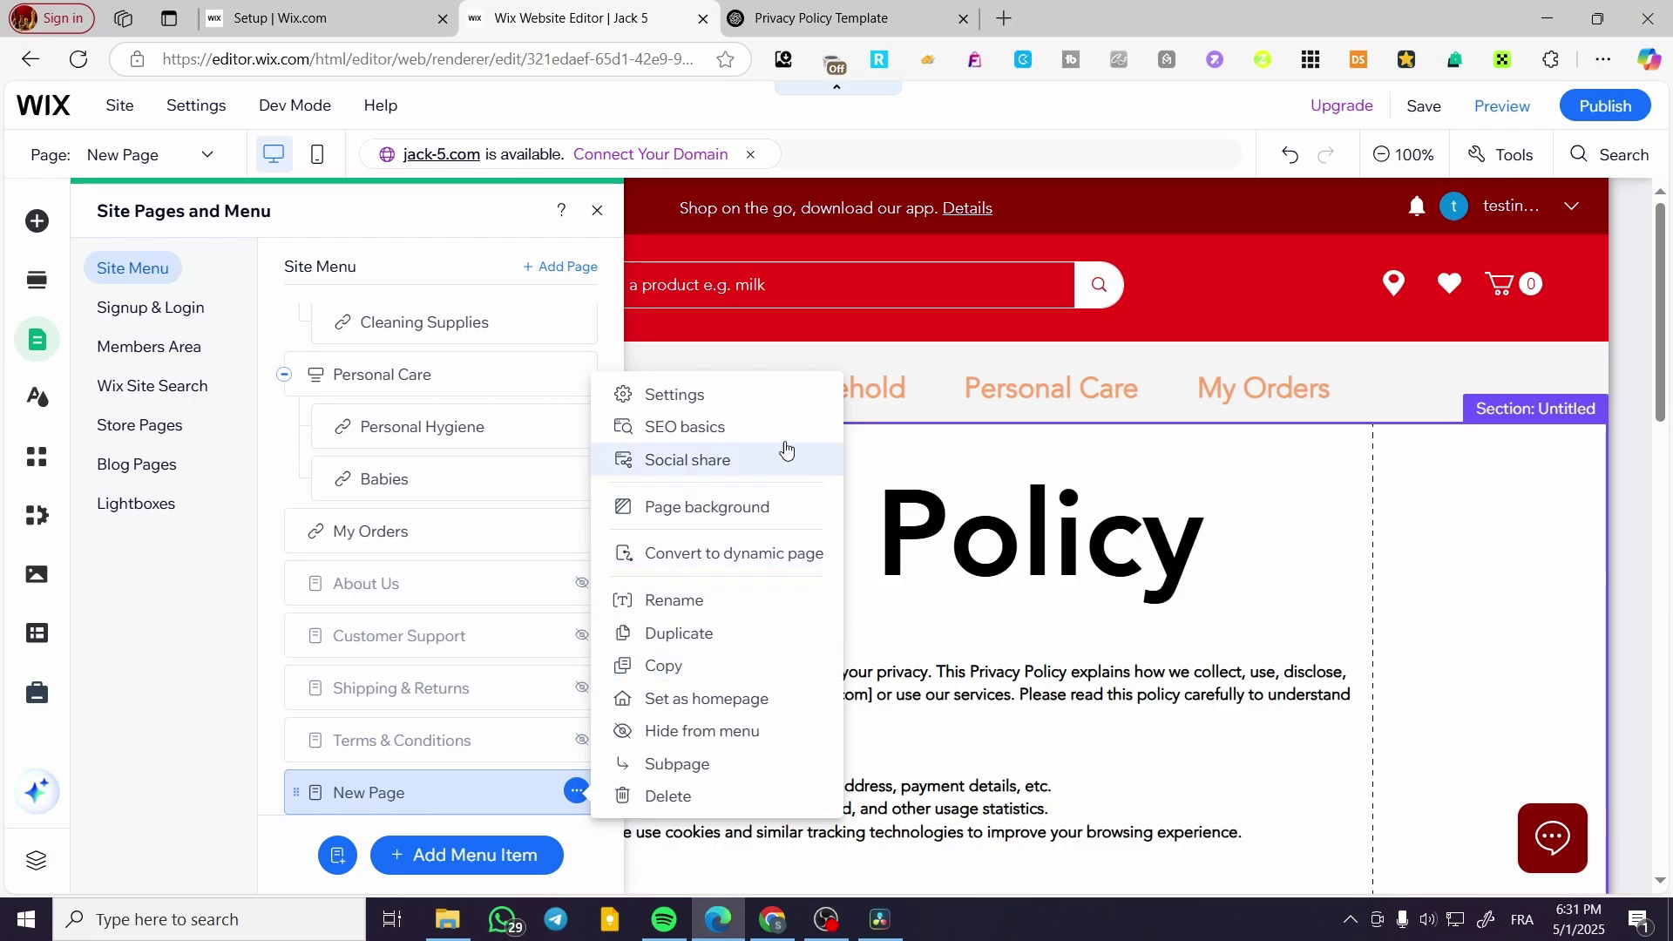
click(674, 599)
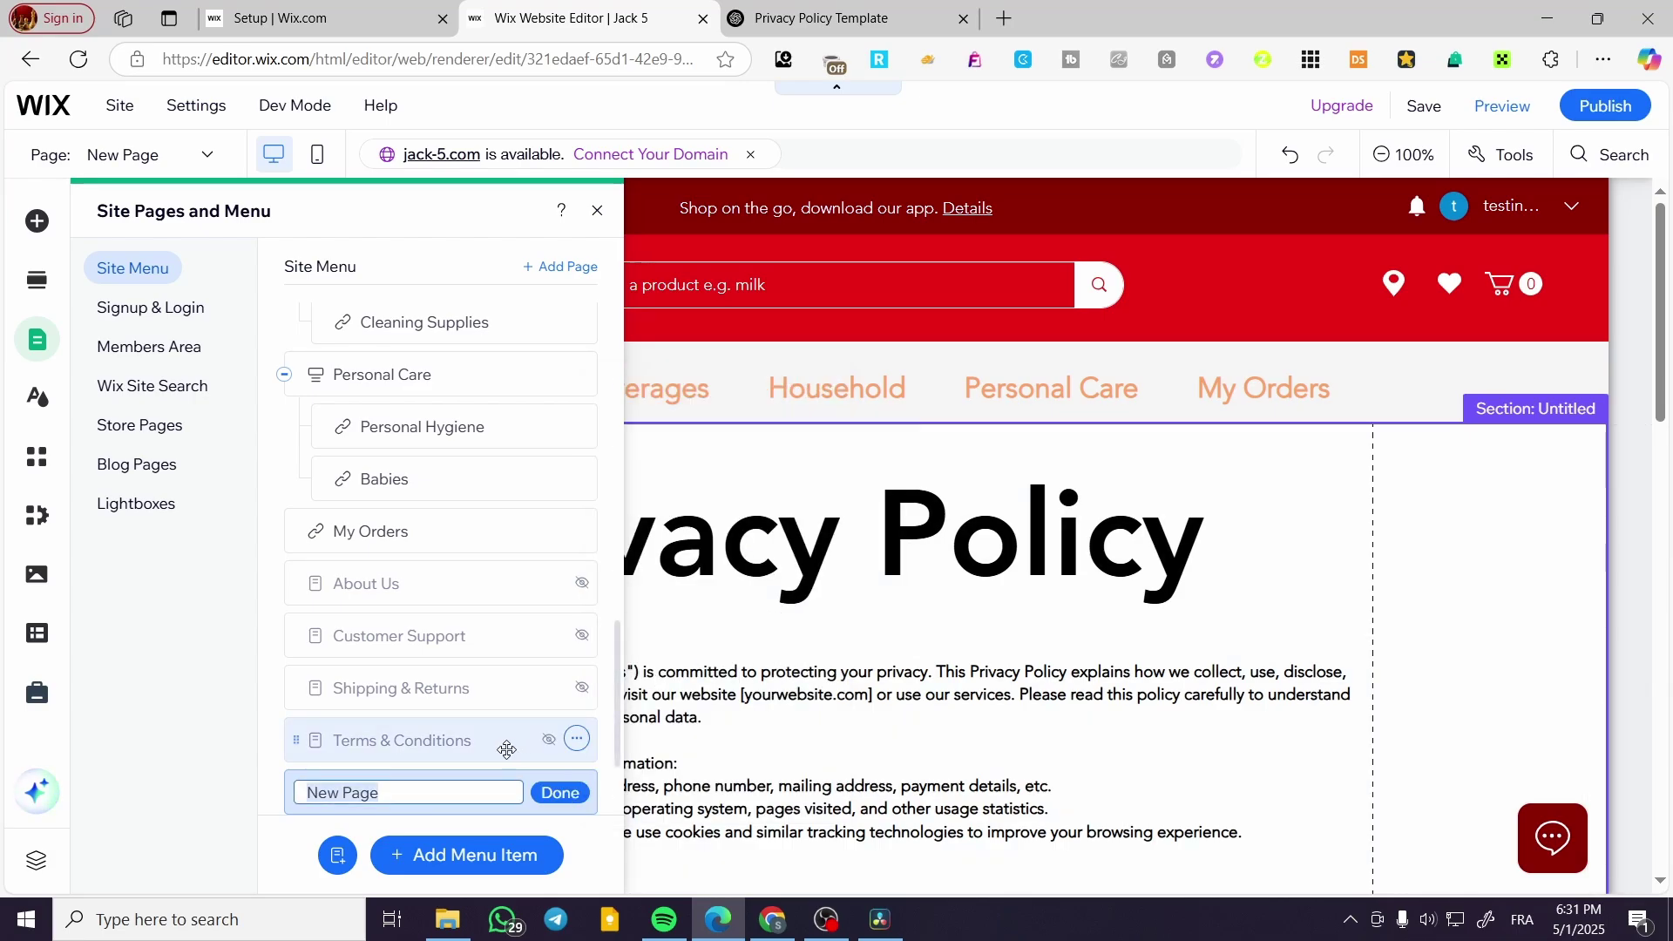
text(P)
key(BackSpace)
key(BackSpace)
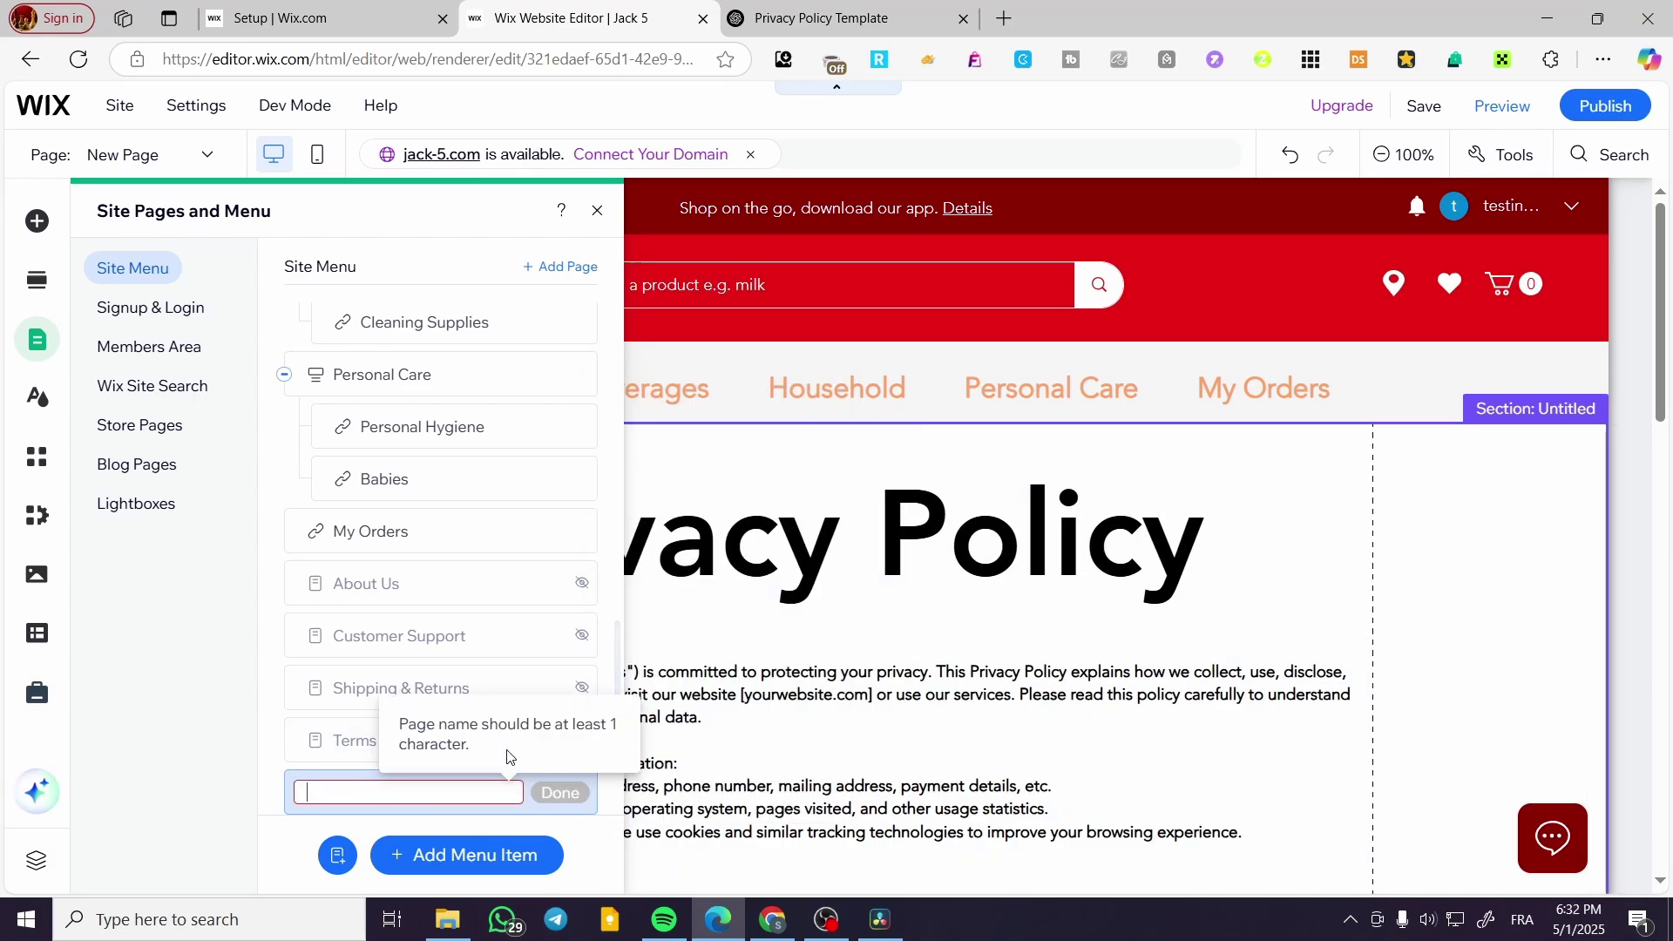
key(ctrl+v)
key(ctrl+a)
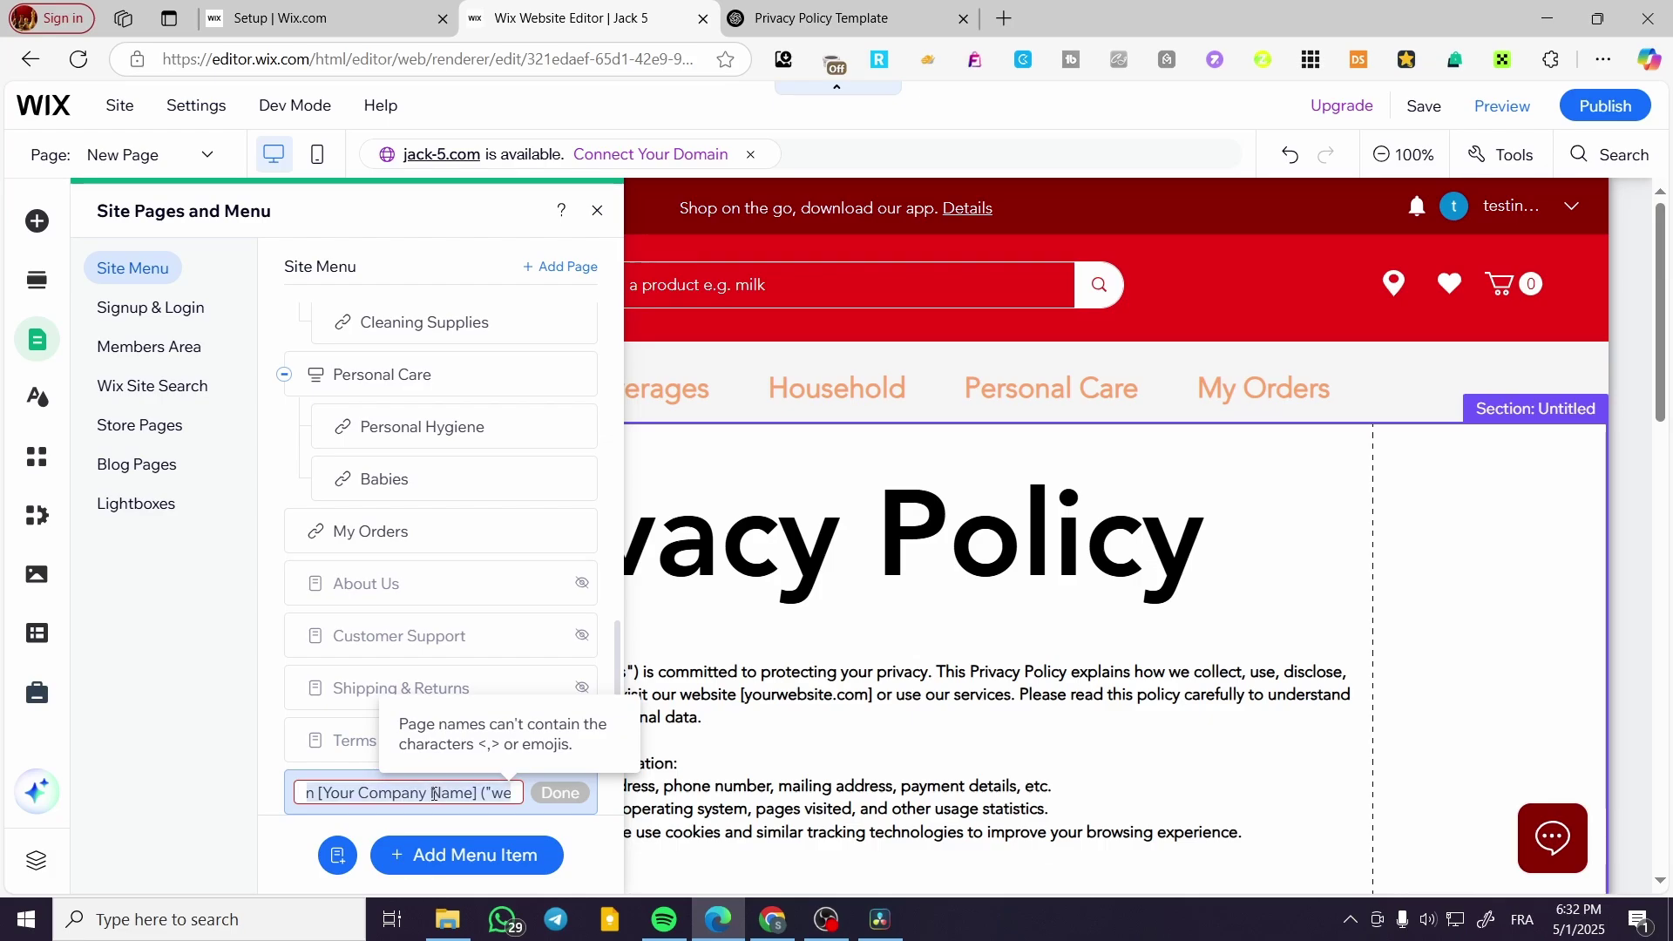
text(Privacy Policy)
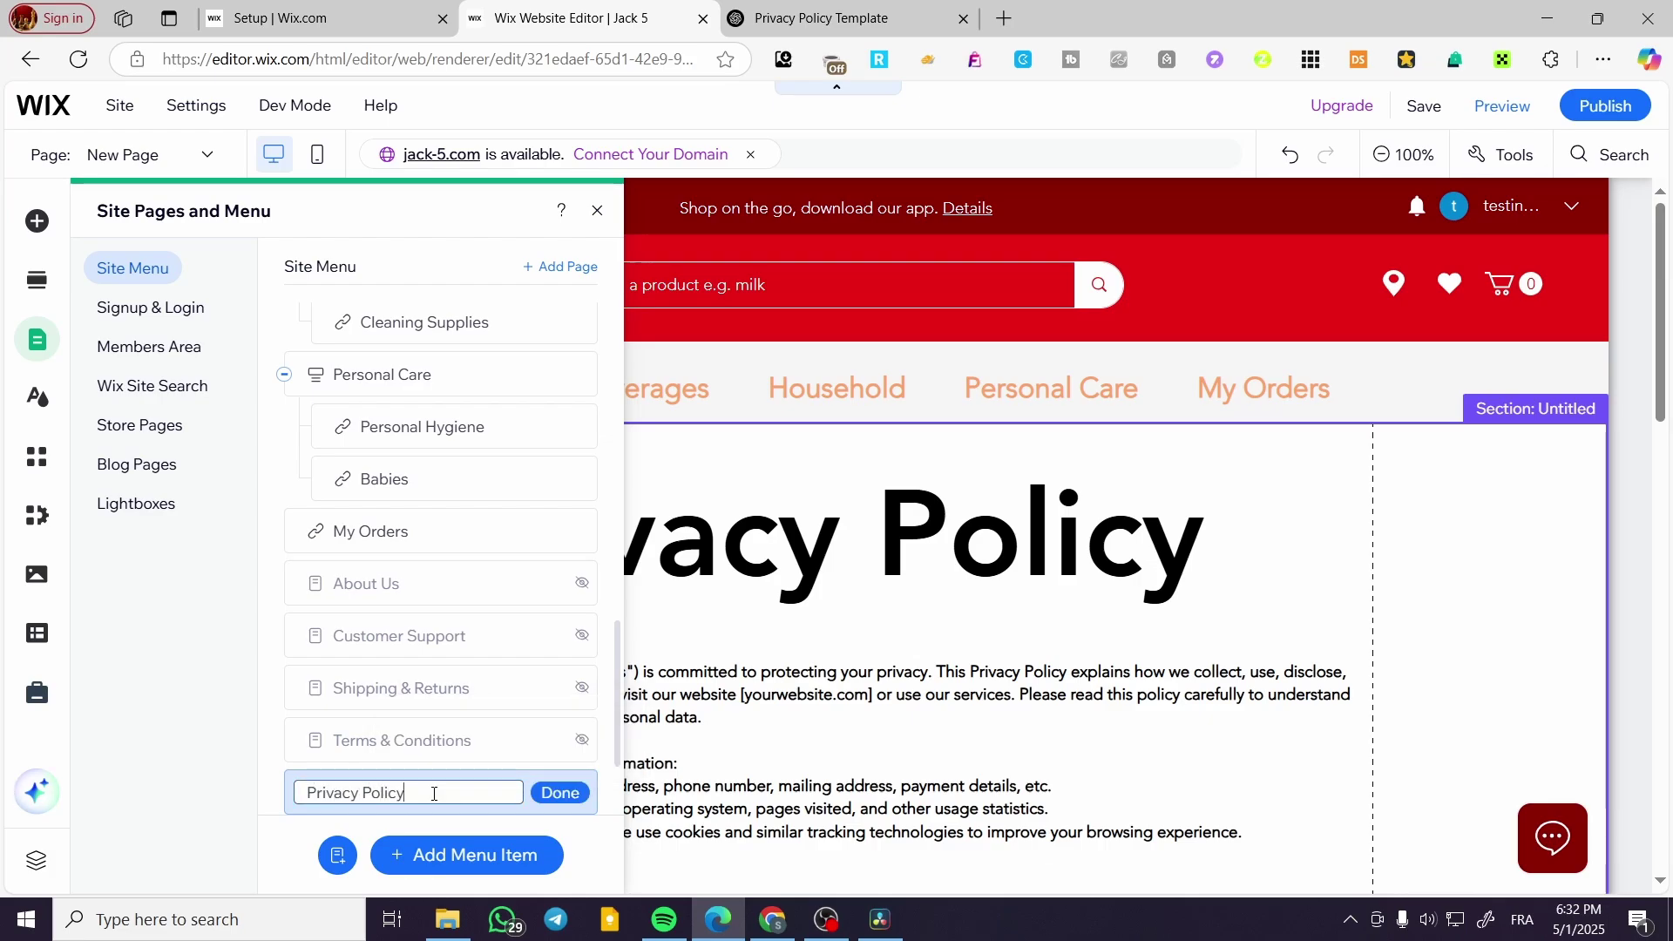
click(574, 795)
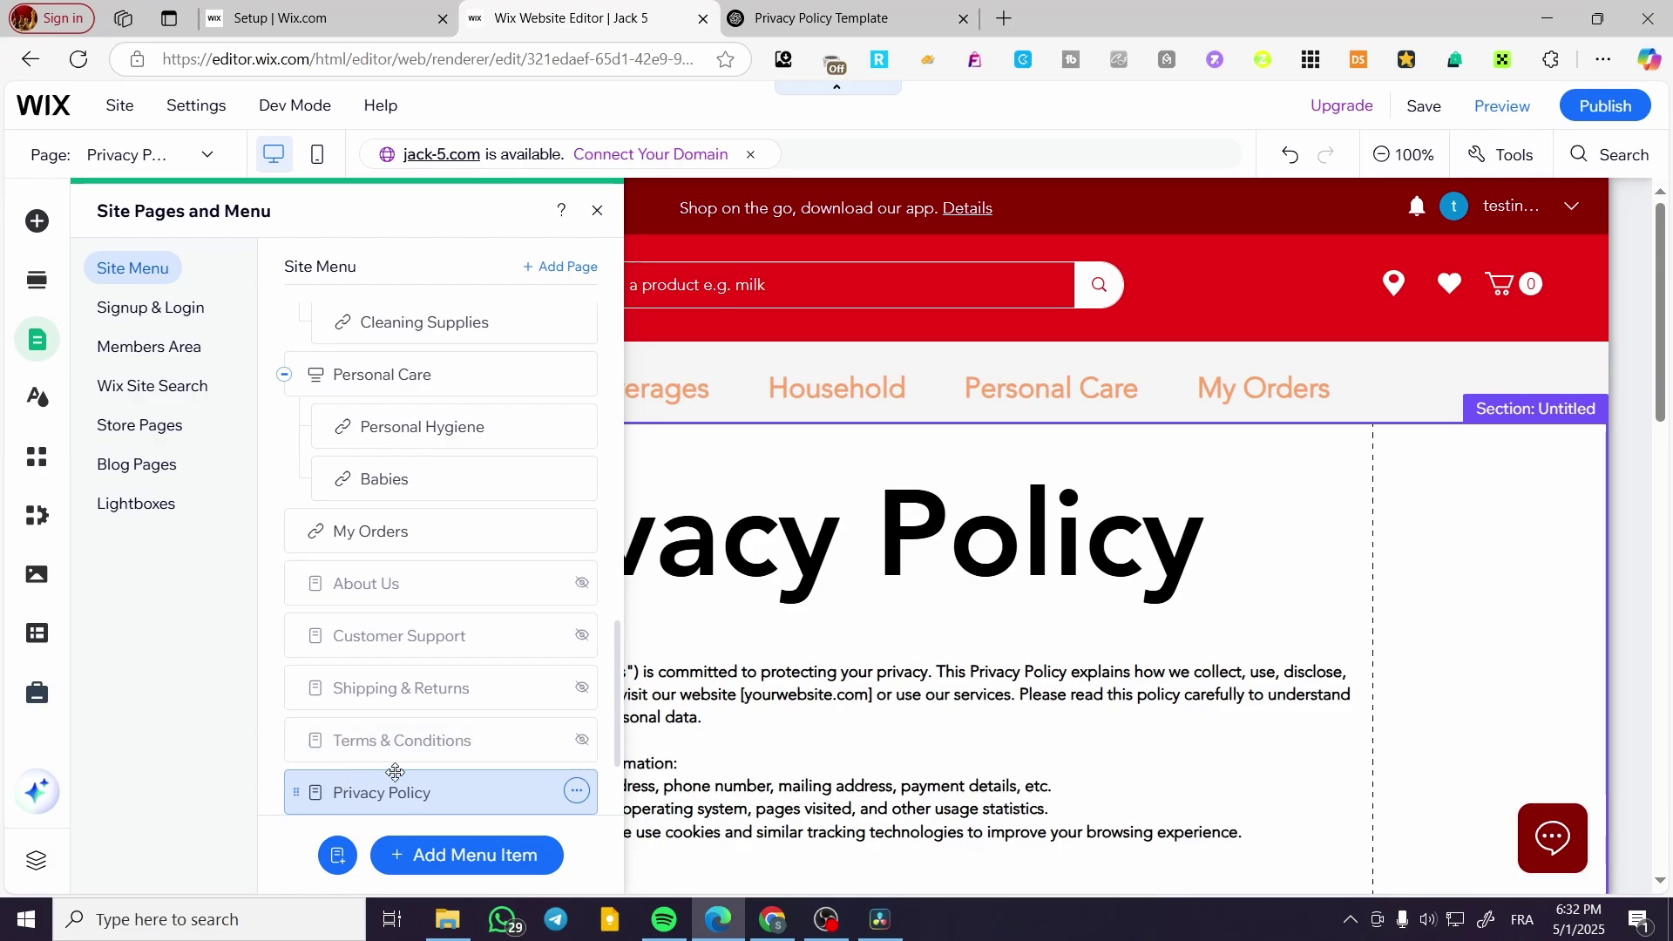
Move the Privacy Policy page up the site menu to a top-level position between Home and Deals
scroll(467, 719, up, 4)
scroll(467, 726, up, 6)
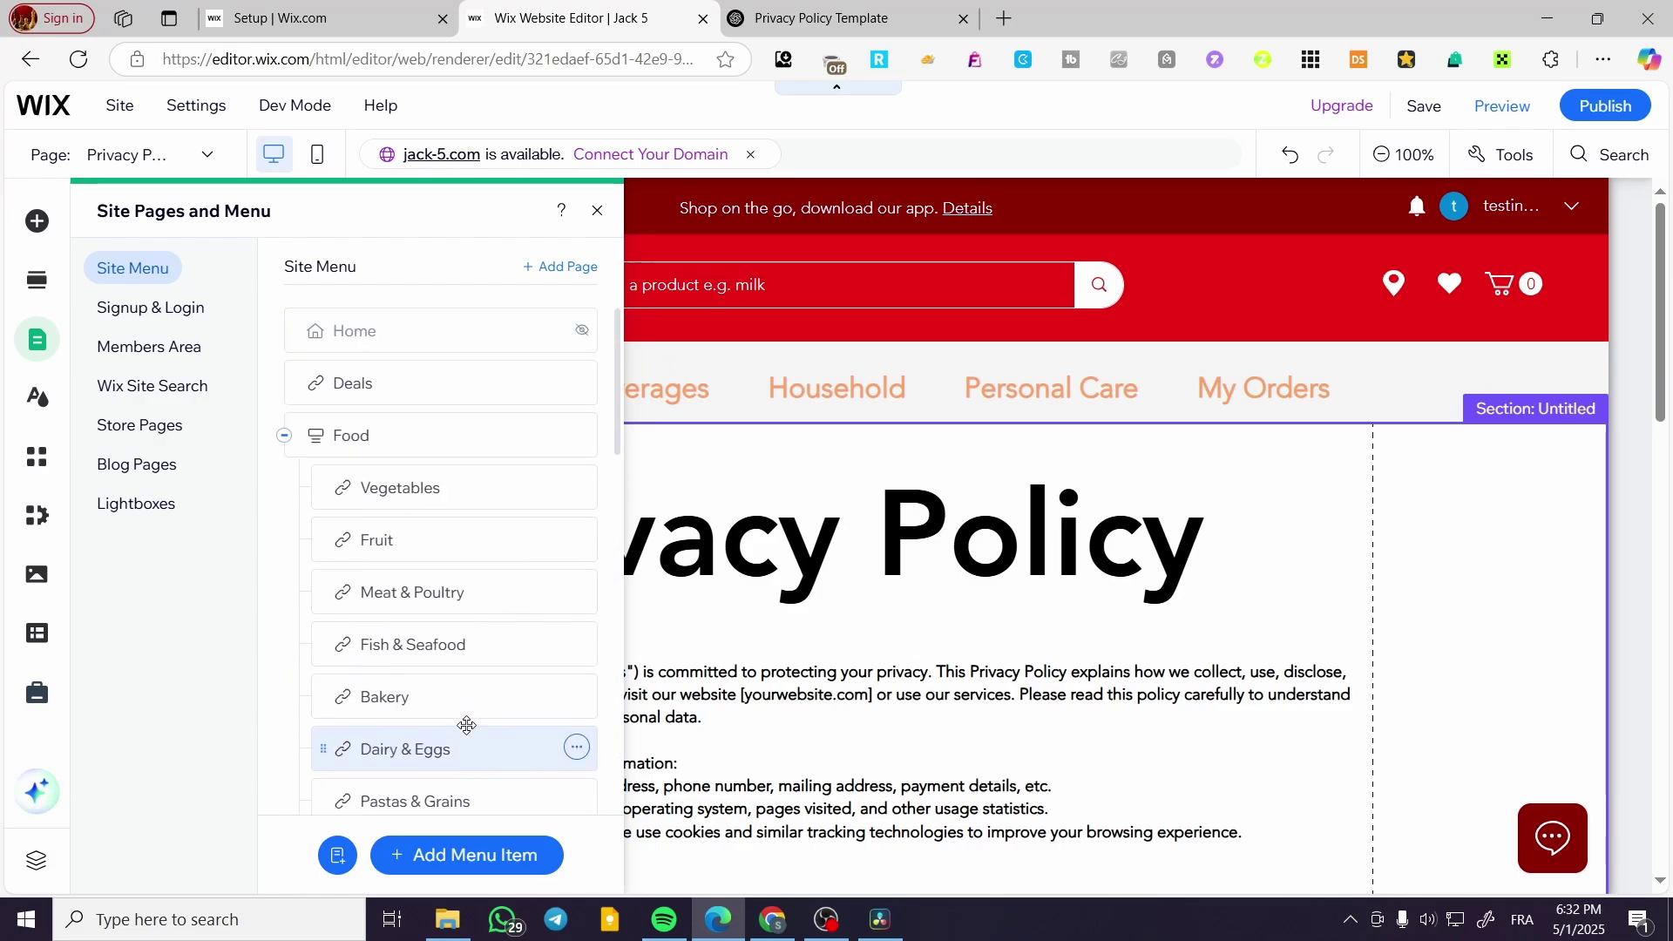
scroll(456, 474, down, 15)
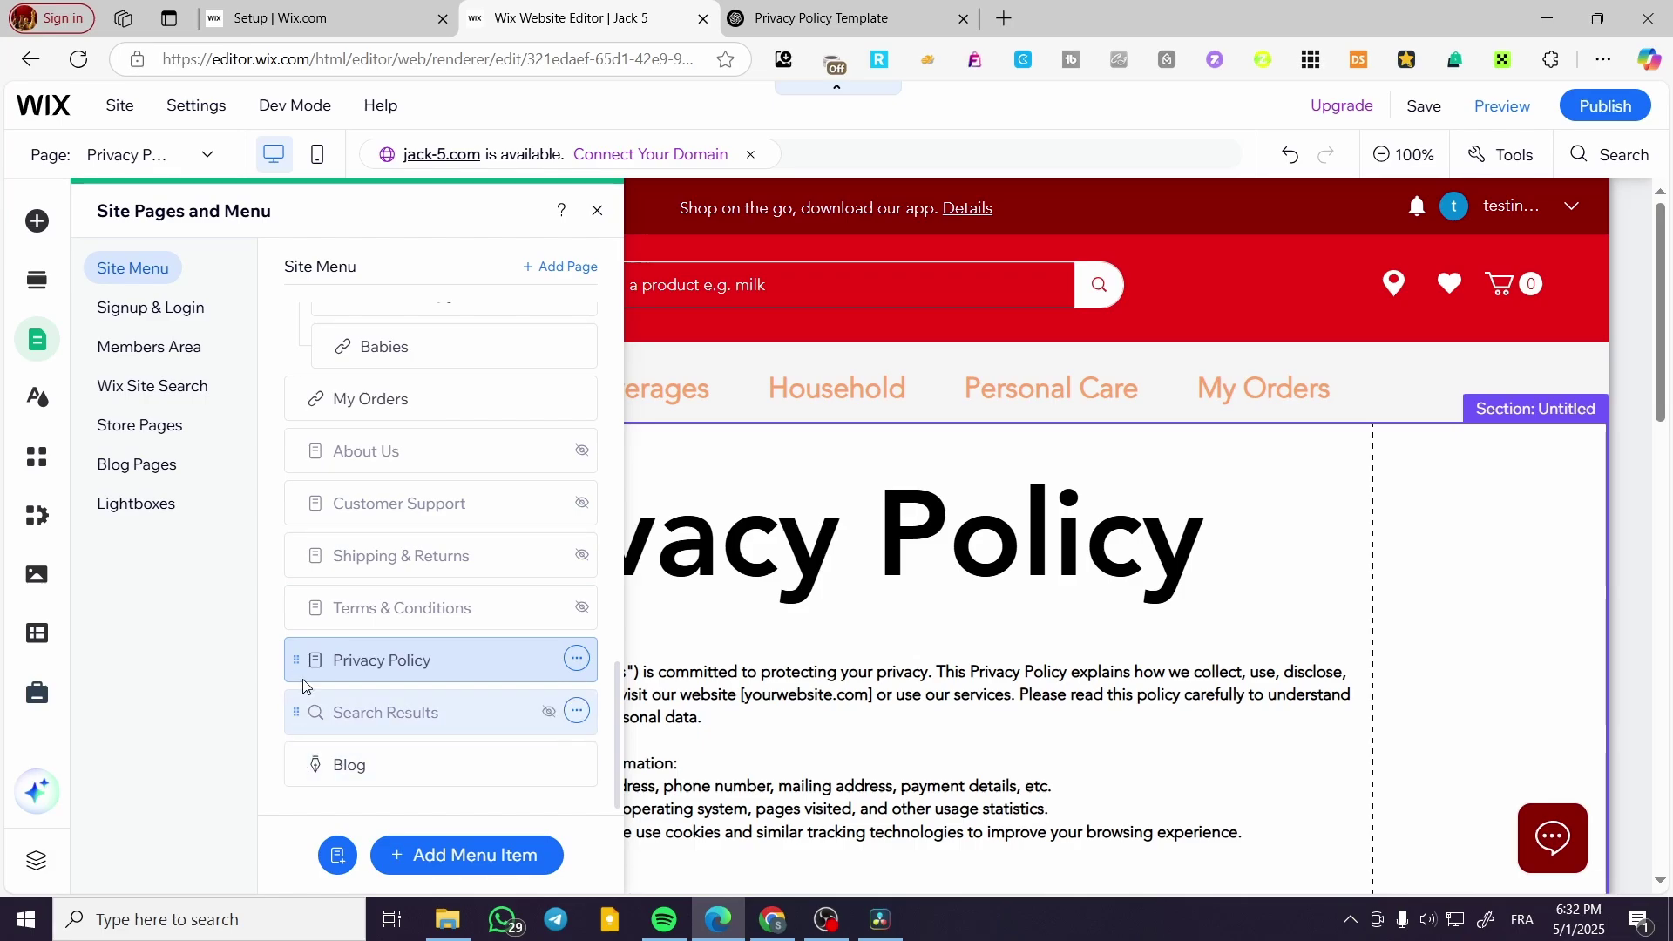
drag(304, 661, 357, 423)
scroll(420, 645, up, 4)
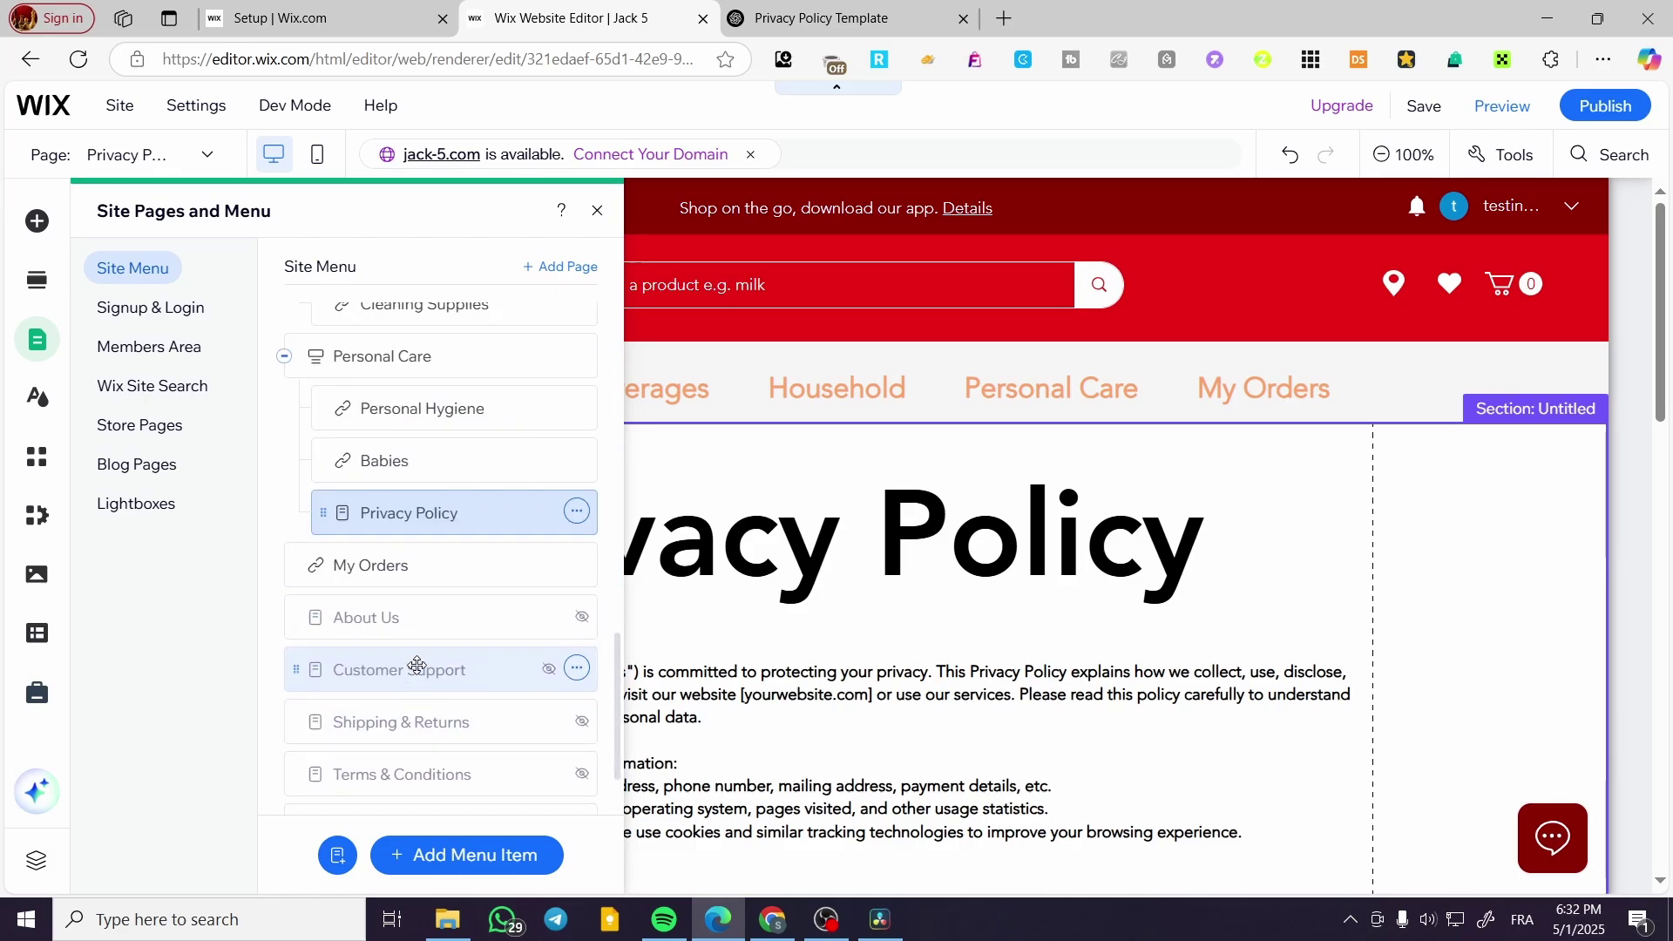
drag(333, 734, 311, 422)
scroll(429, 680, up, 5)
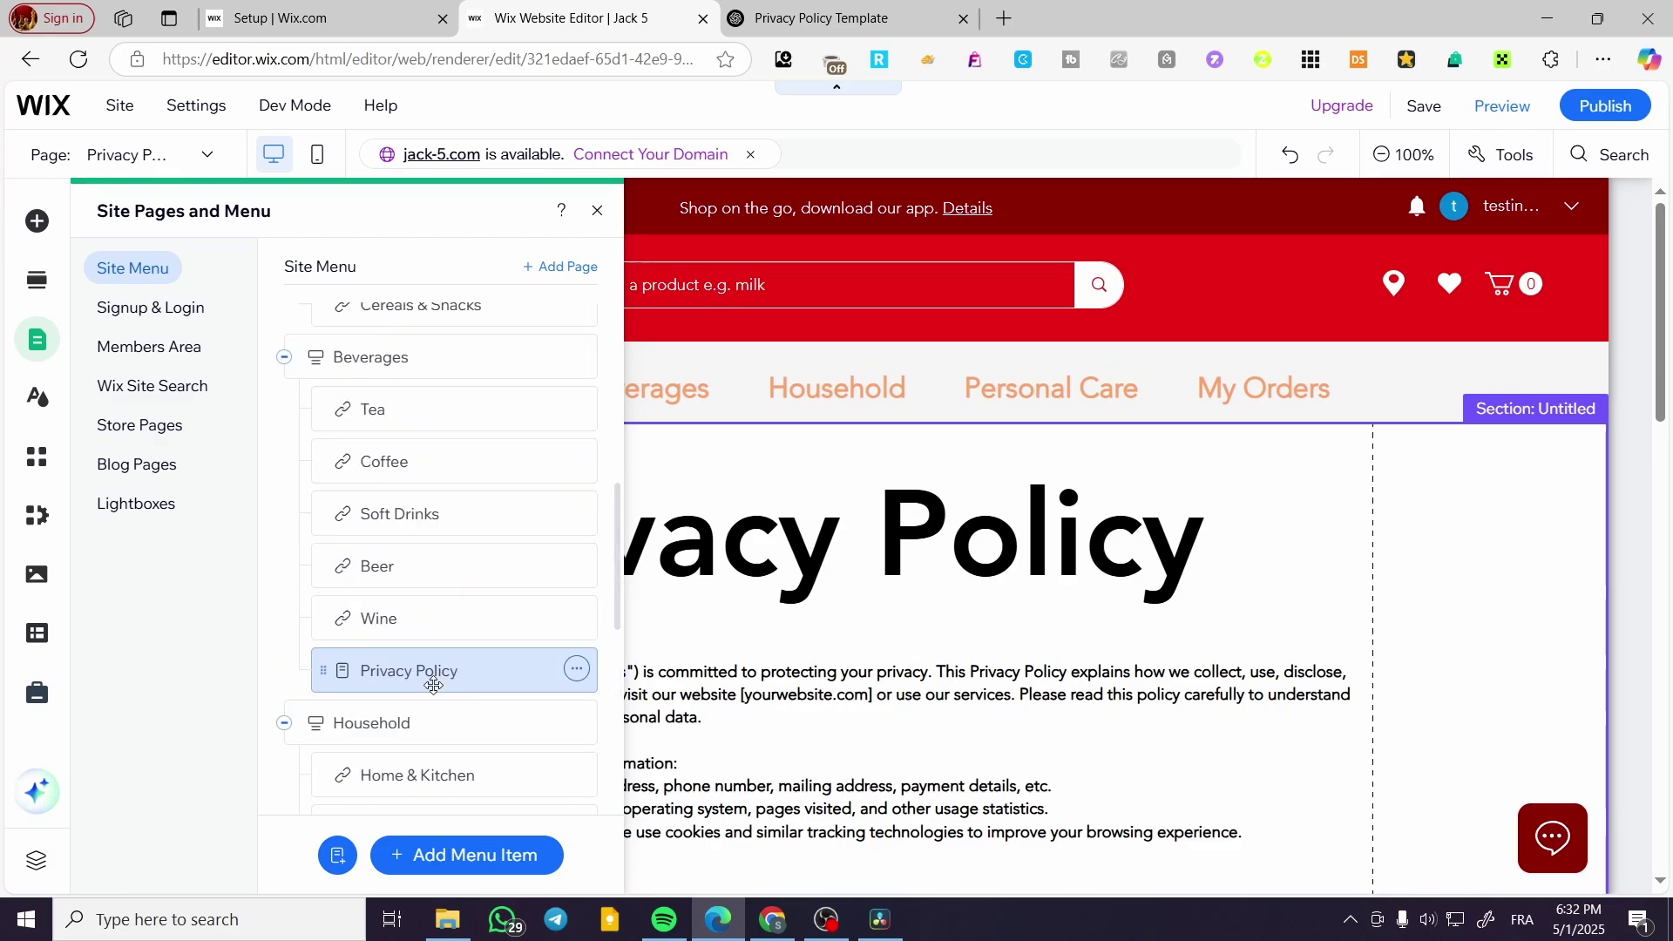
scroll(347, 772, down, 1)
drag(322, 738, 335, 445)
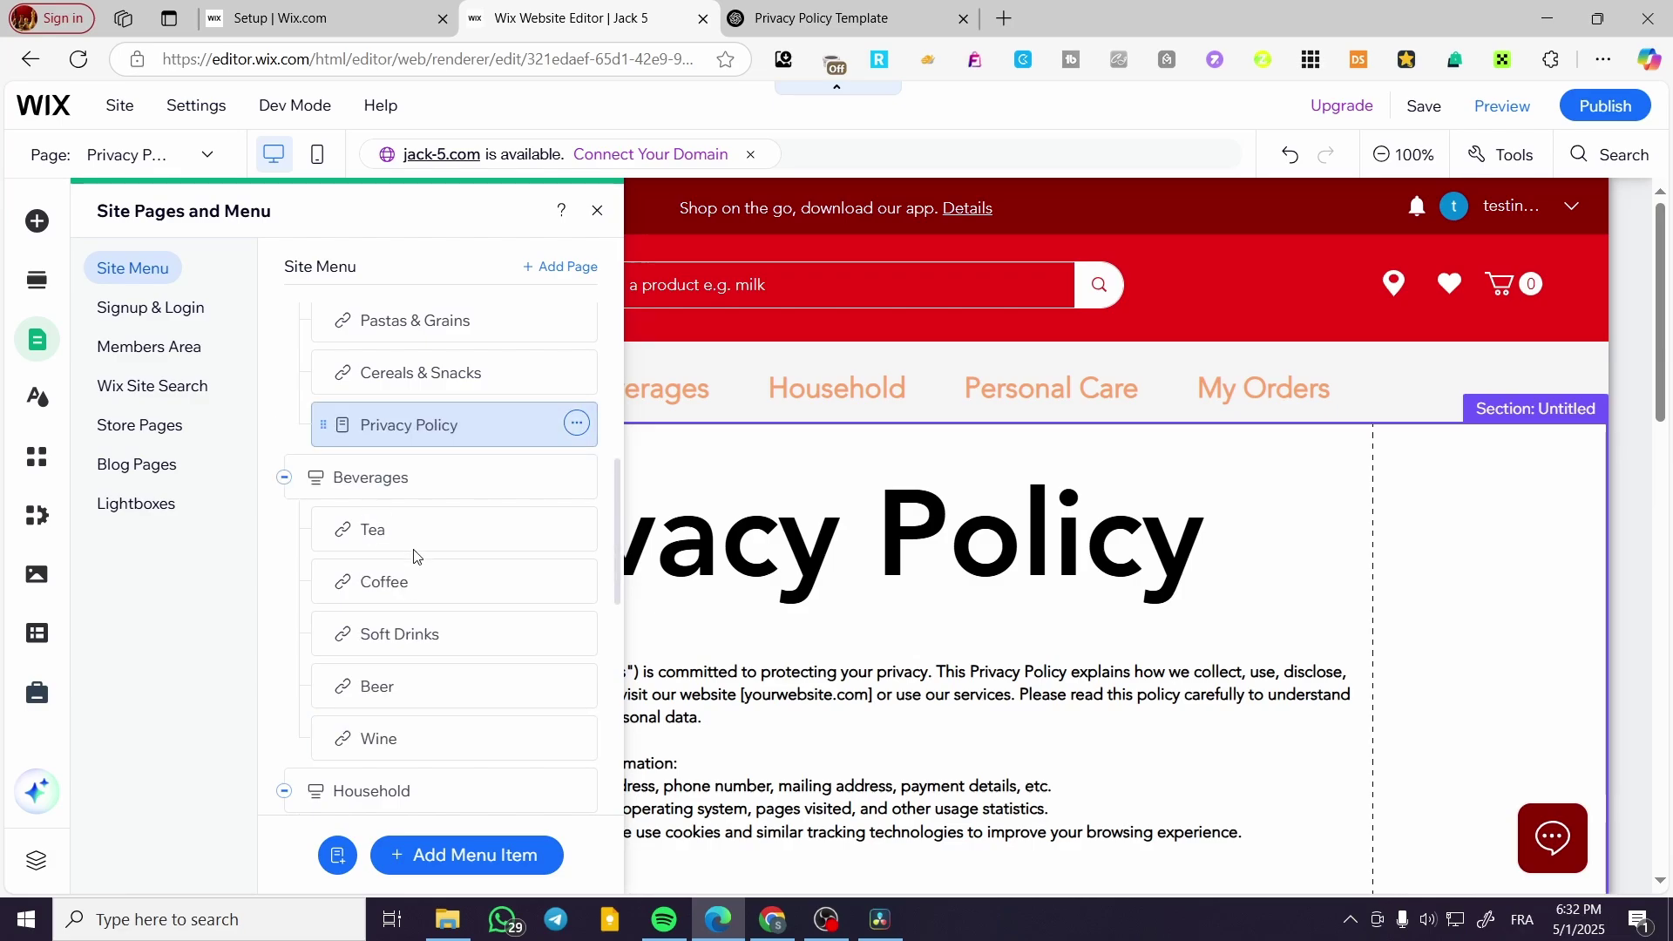
scroll(426, 642, up, 5)
scroll(353, 780, down, 1)
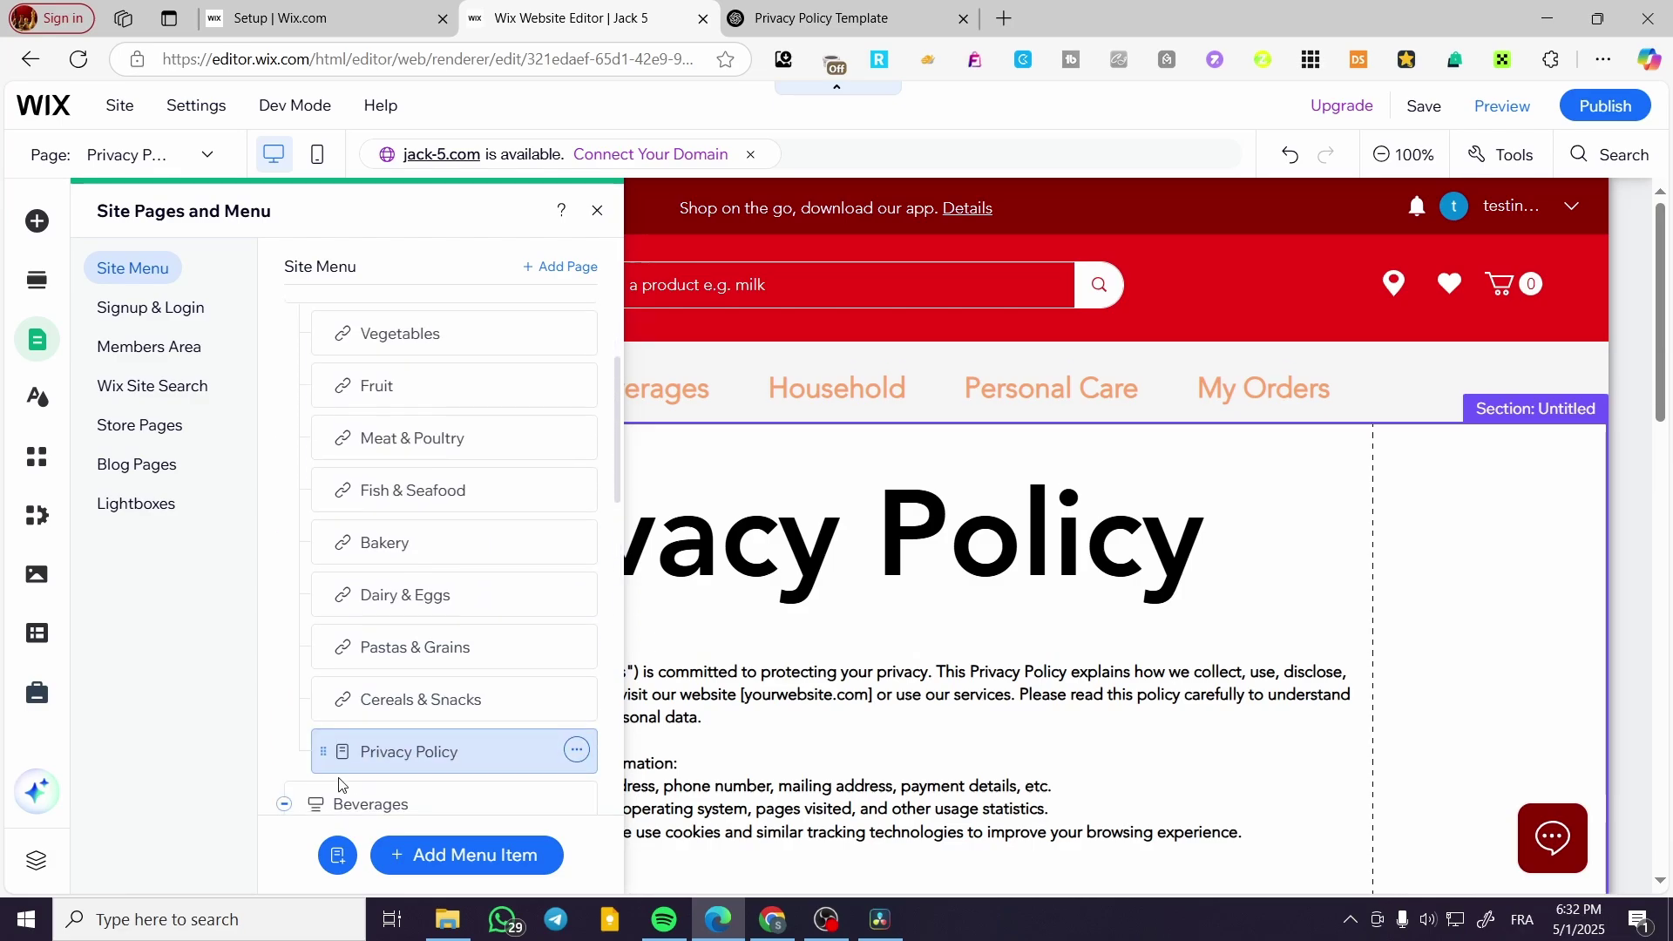
drag(324, 754, 329, 330)
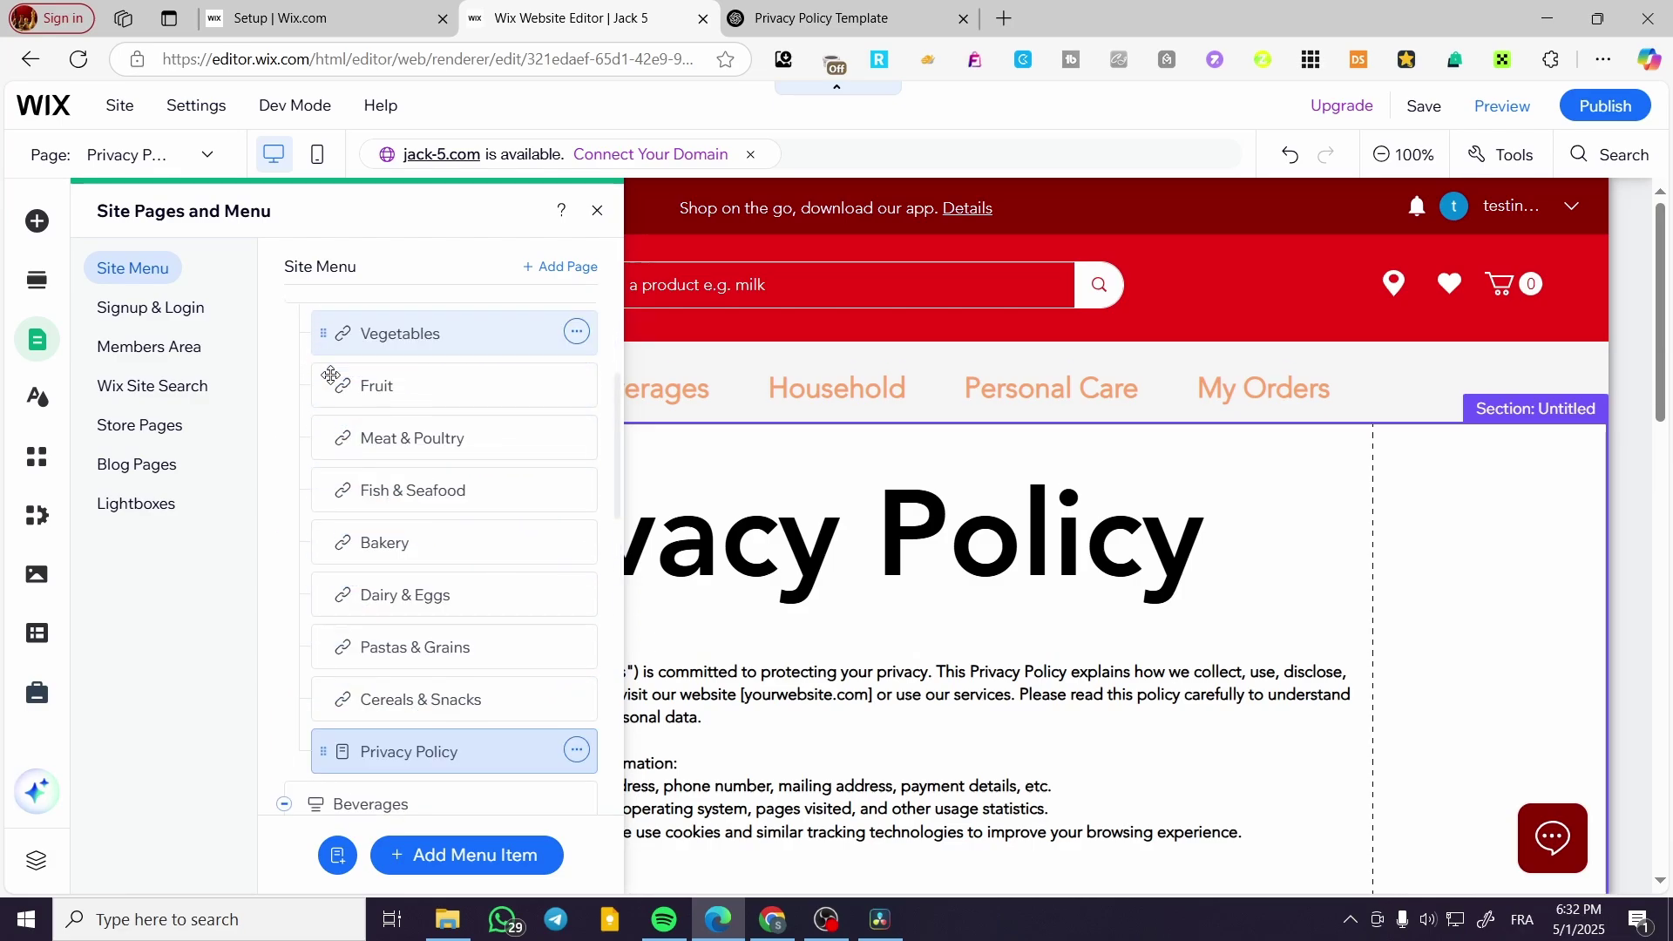
scroll(443, 697, up, 2)
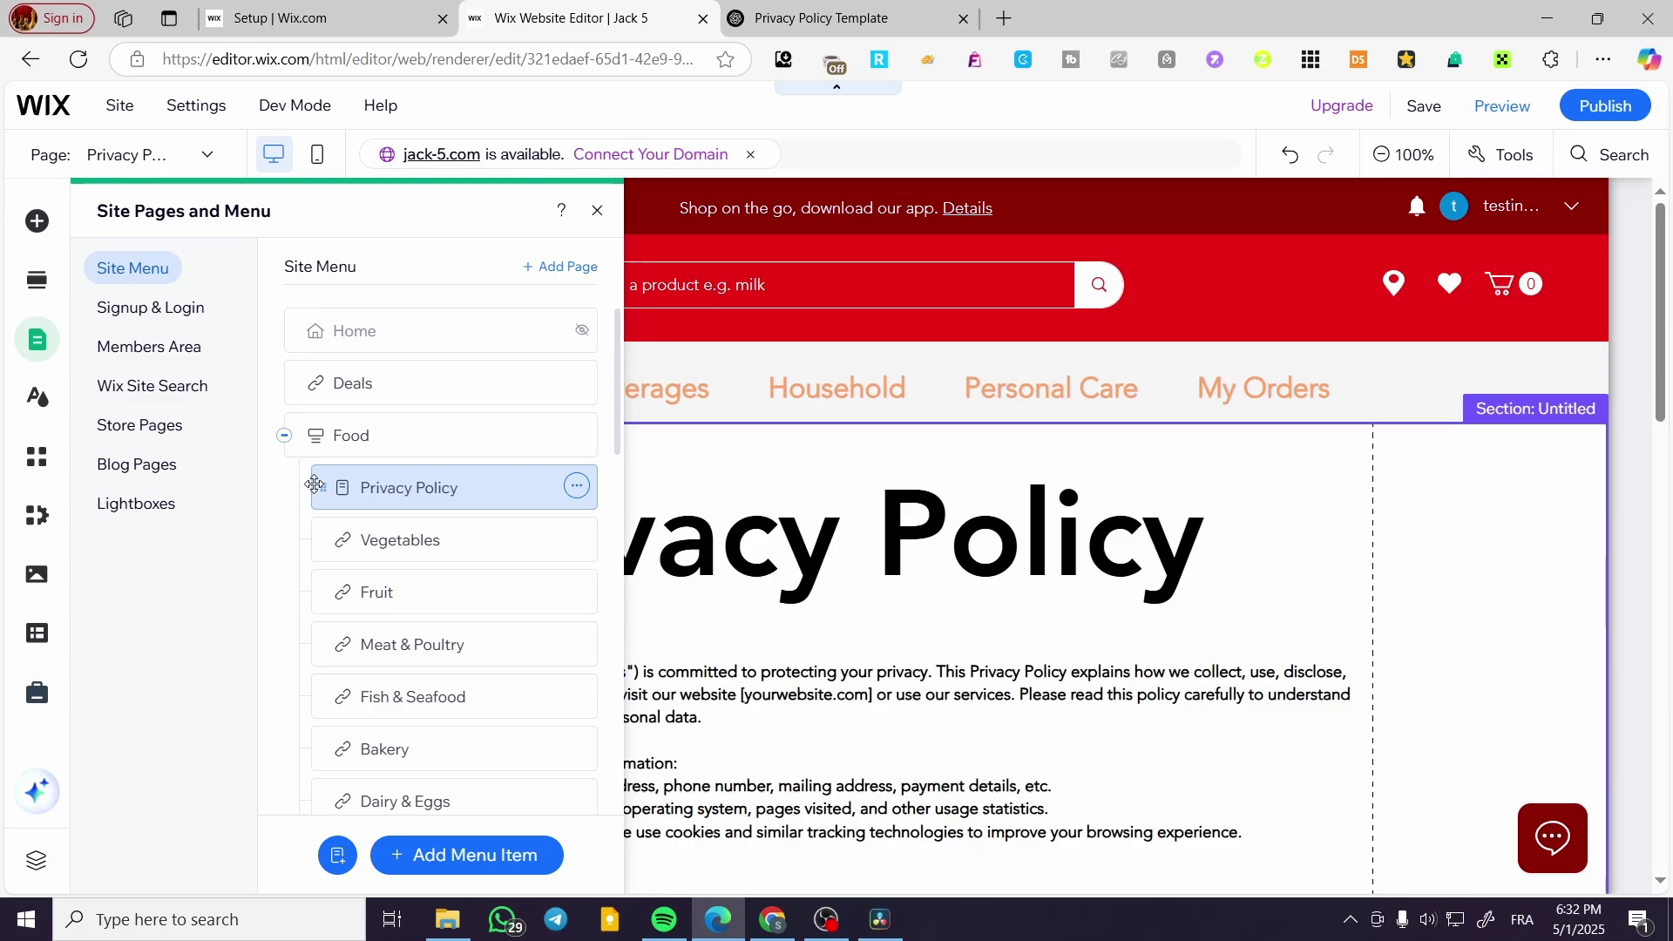
drag(314, 485, 310, 358)
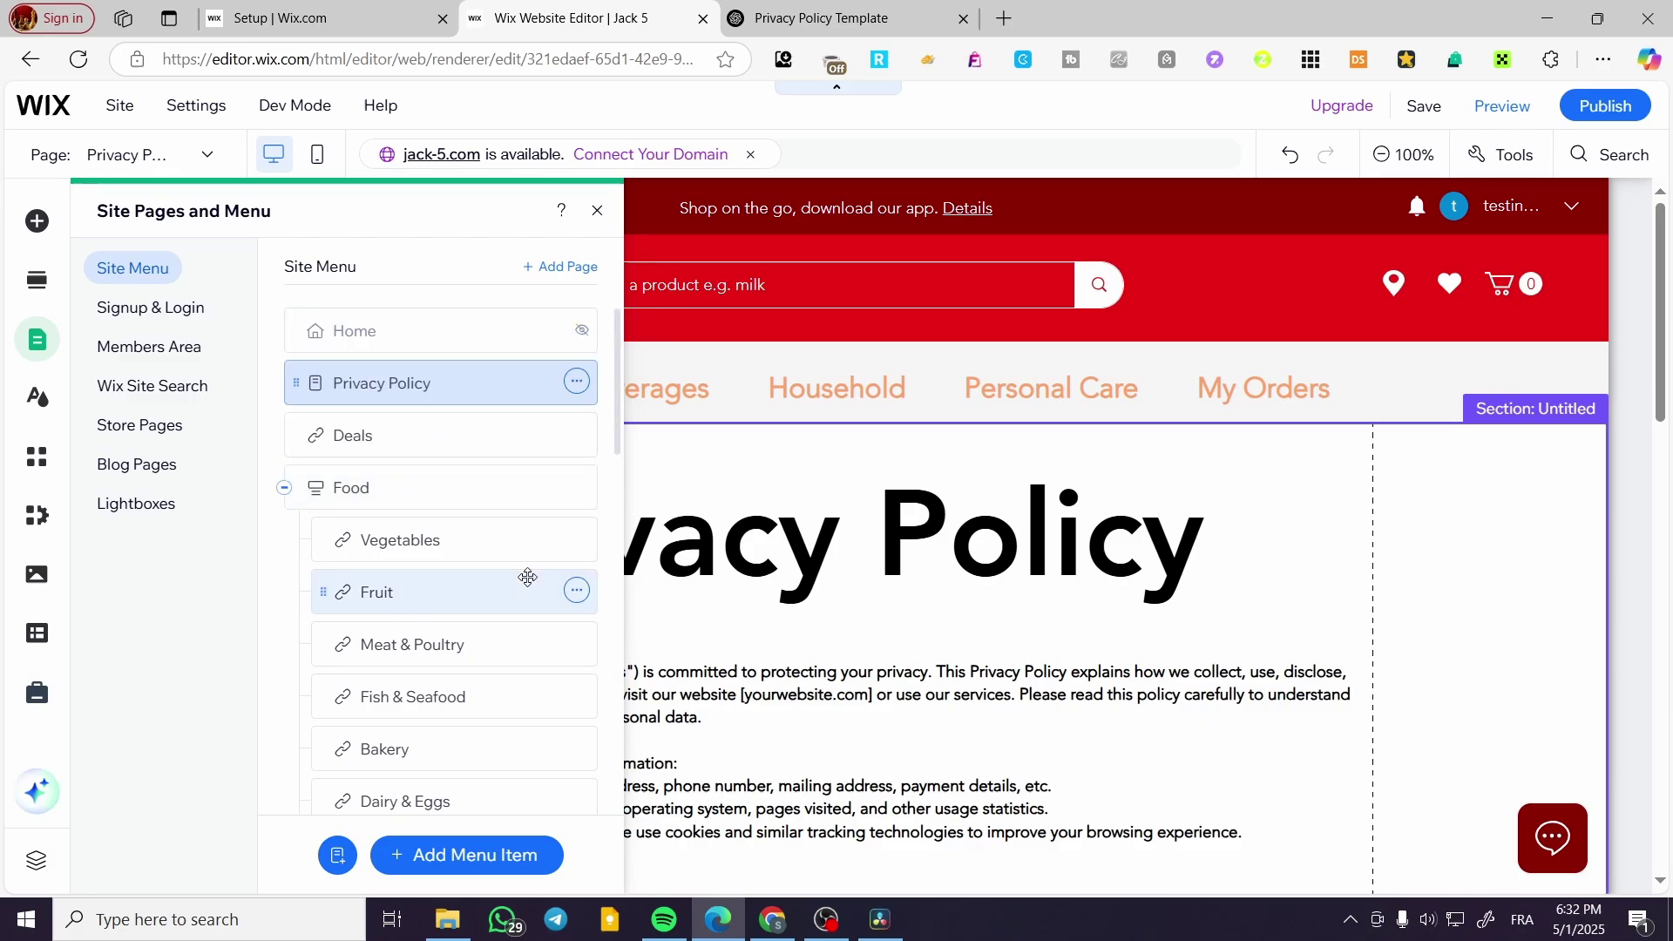
click(598, 208)
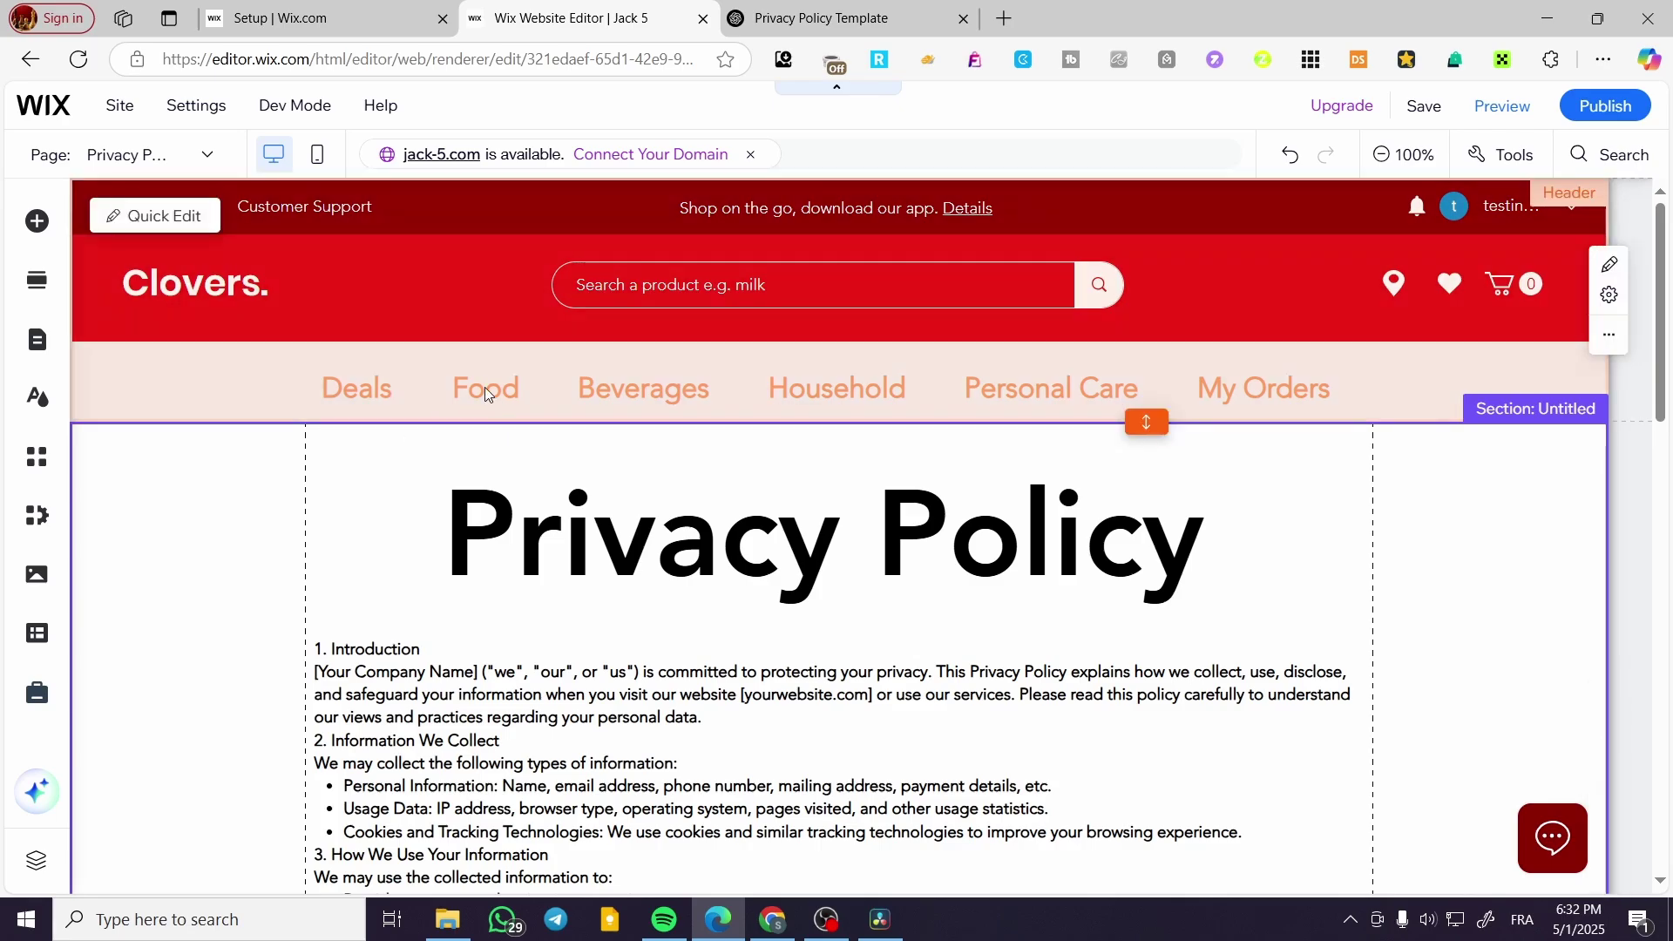
Save the site without publishing it and review the Privacy Policy page's place in the site menu
click(1422, 107)
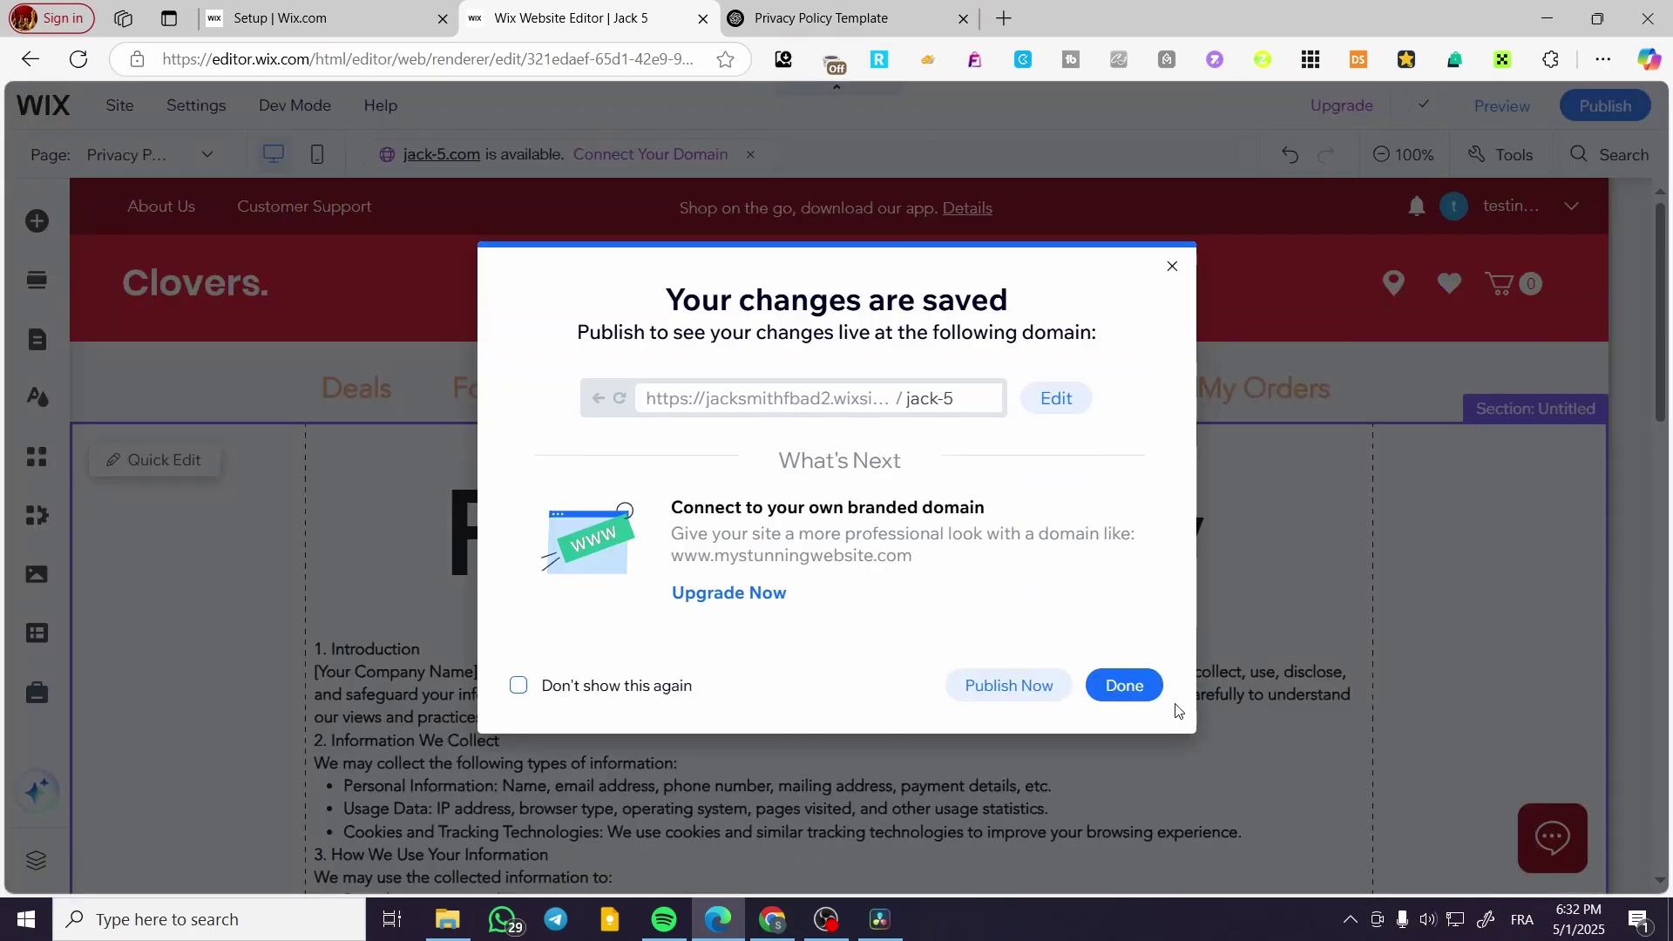
click(1142, 697)
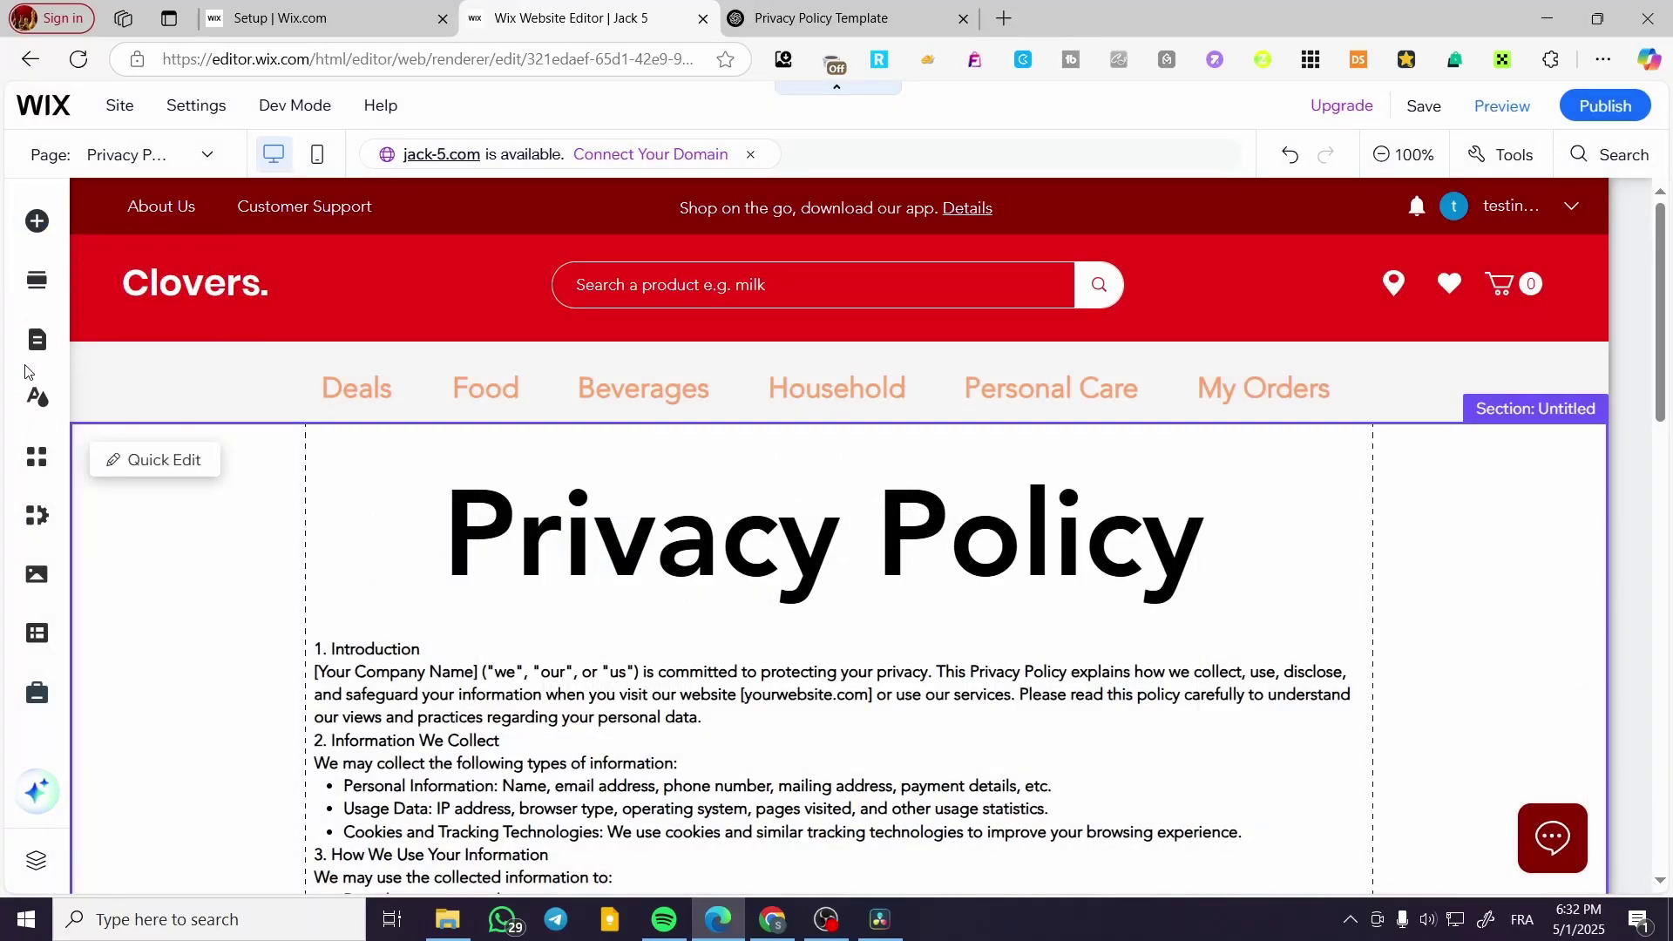
click(33, 357)
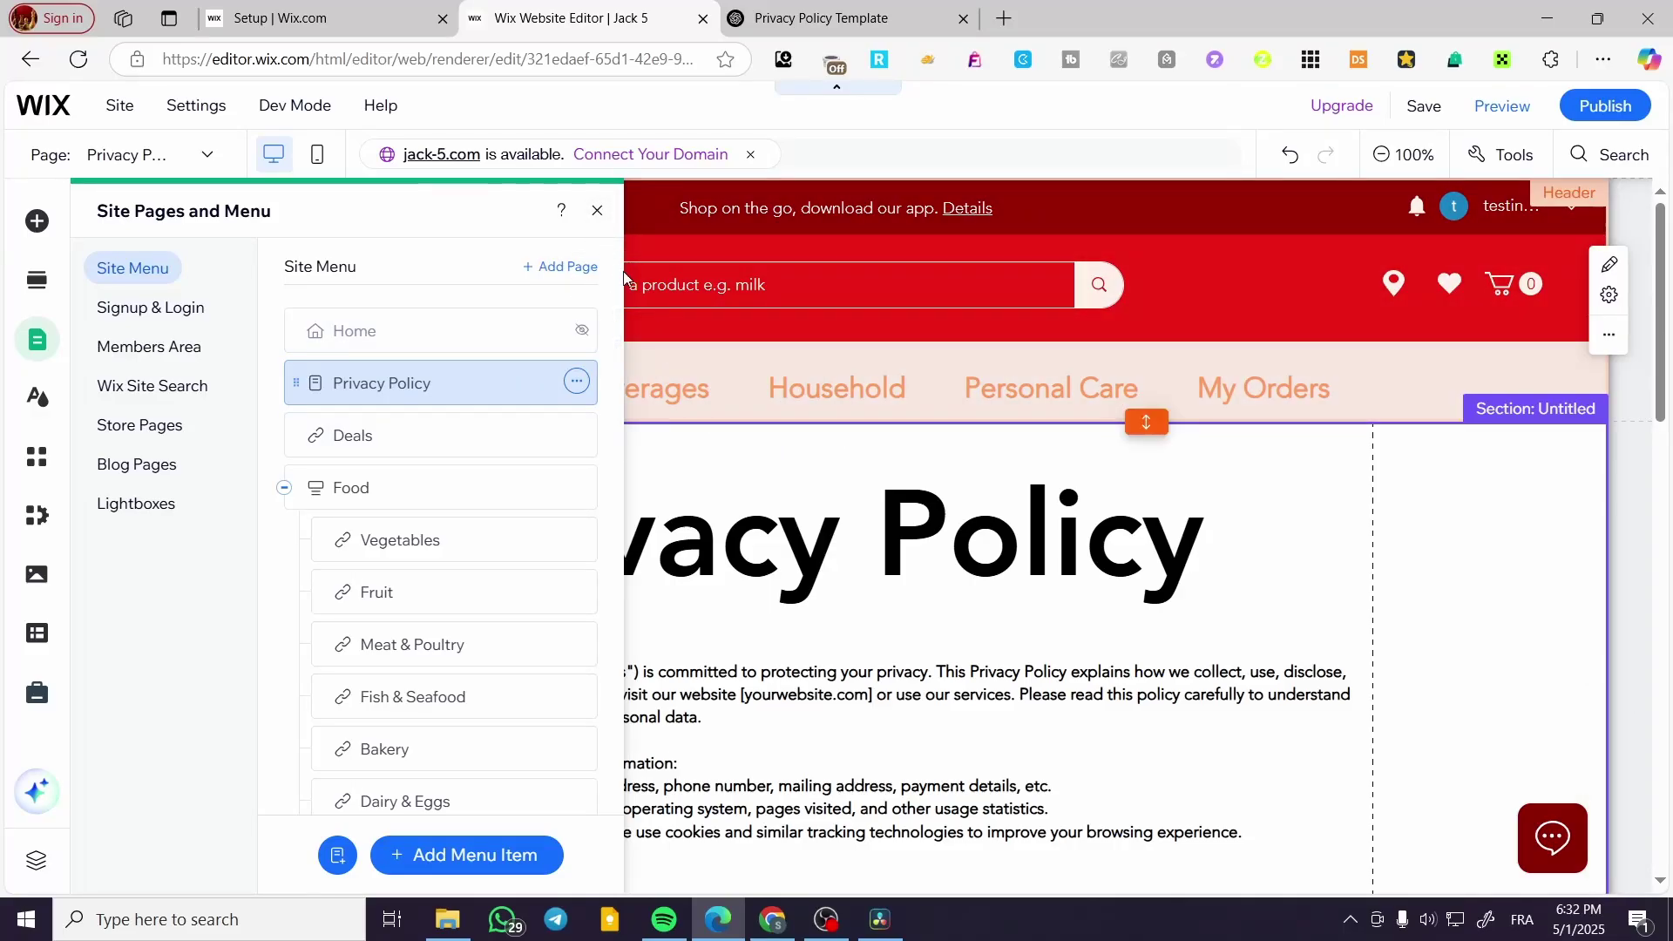
click(598, 212)
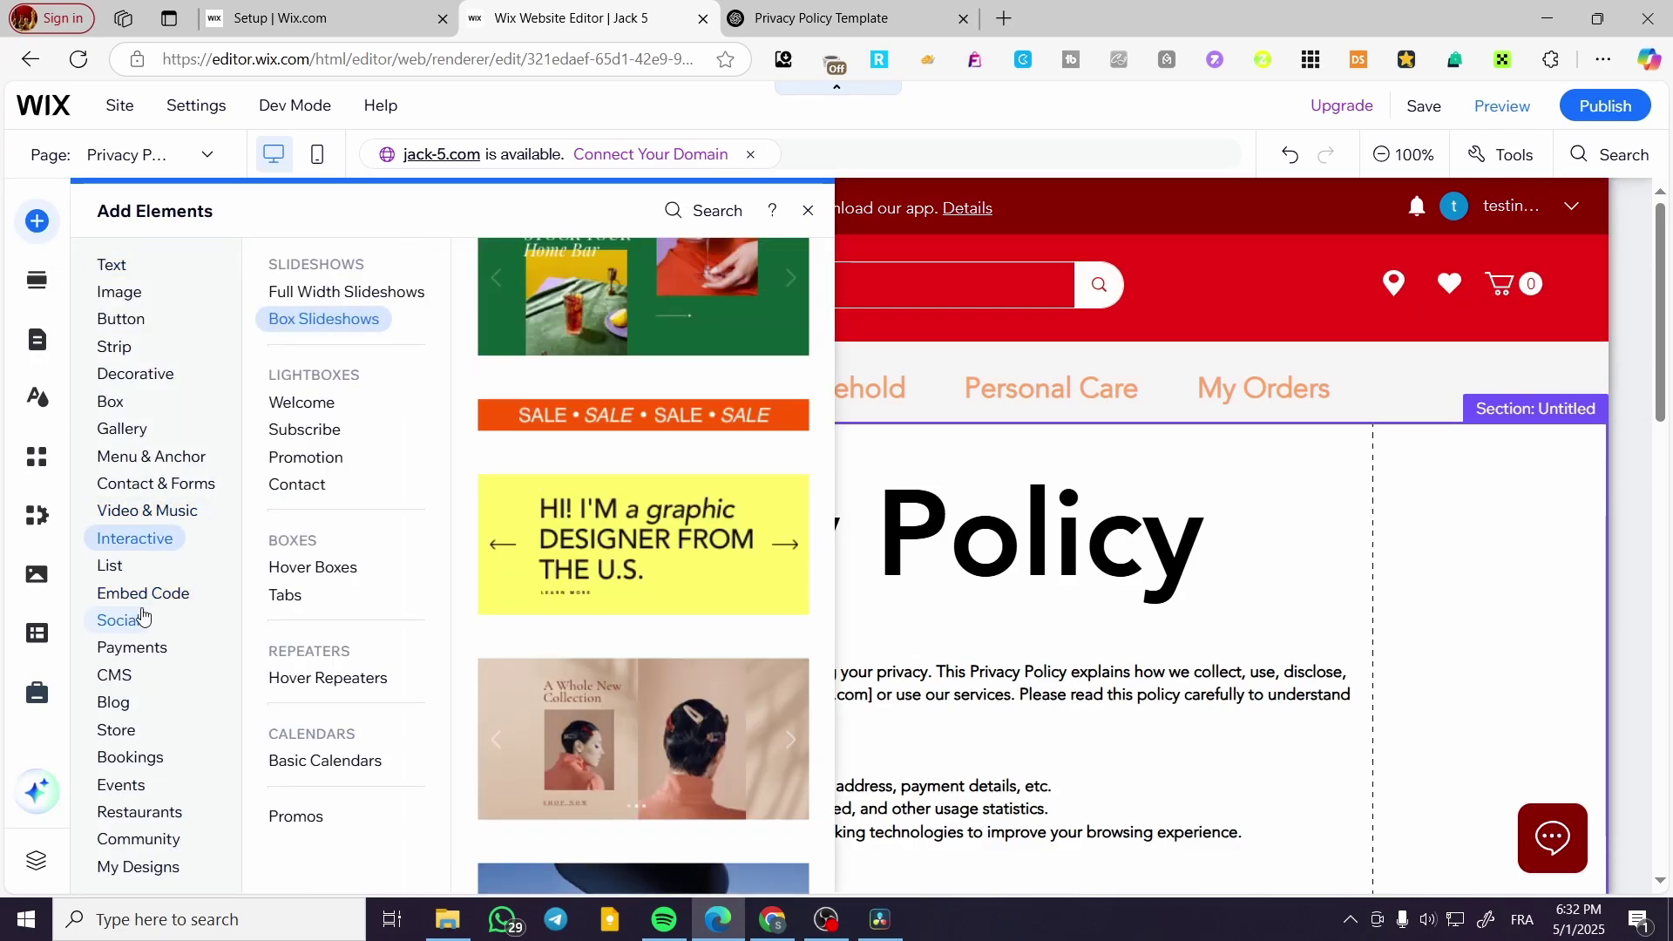
Try out a horizontal menu element over the "Privacy Policy" heading and delete it again
mouse_move(151, 455)
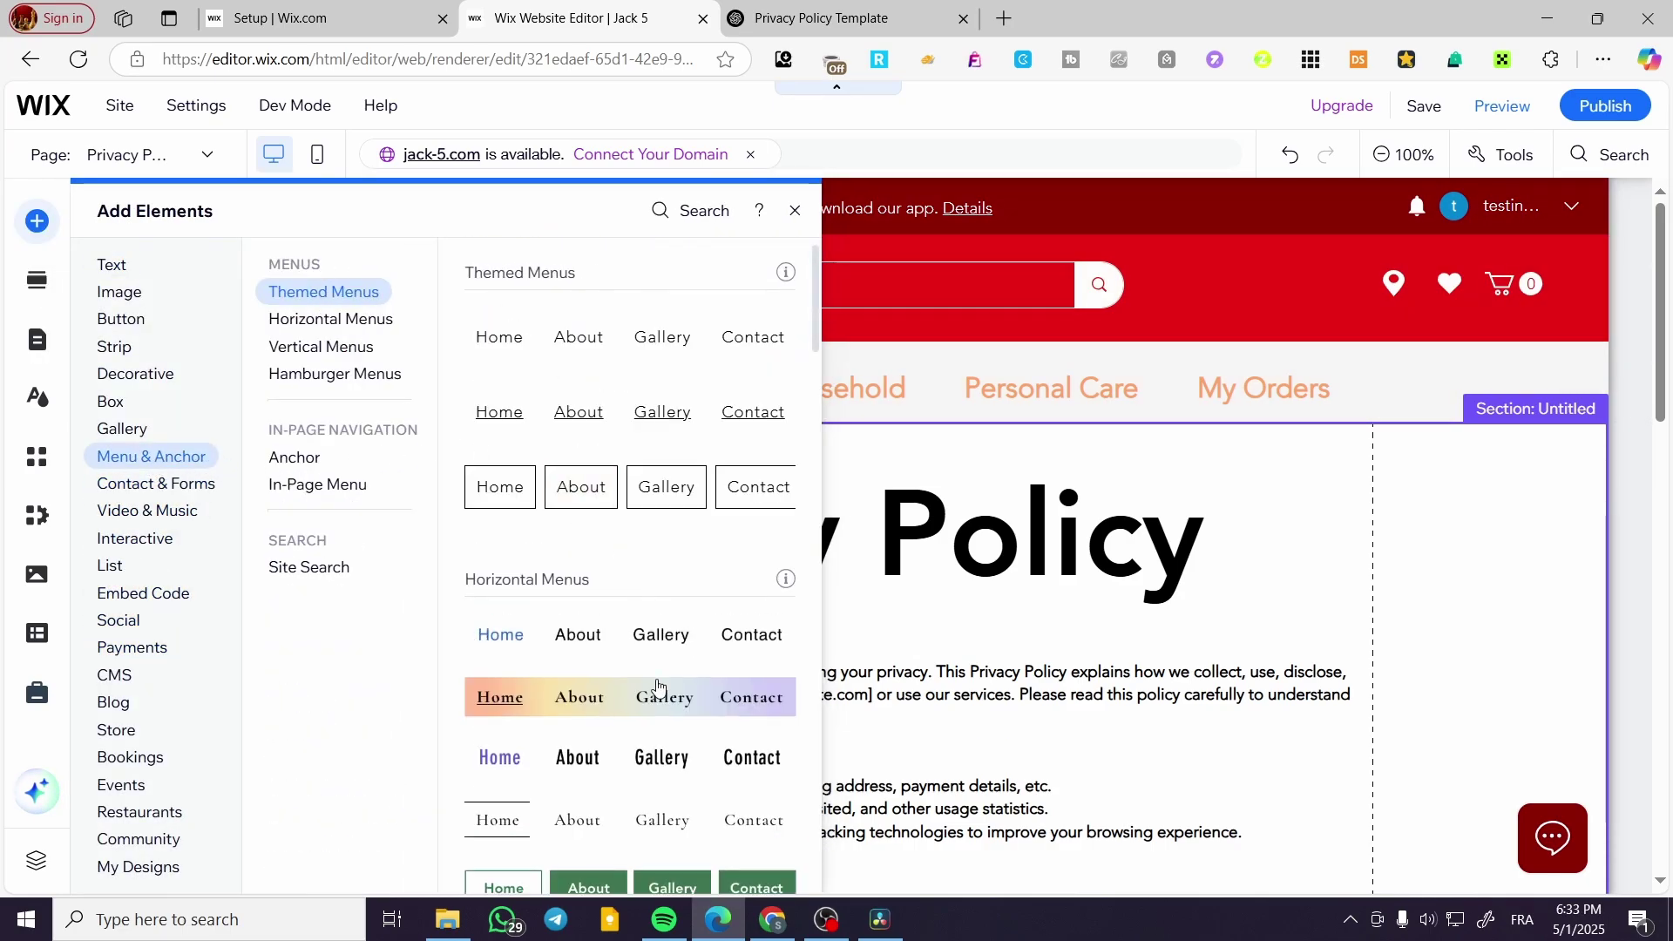
drag(638, 636, 891, 659)
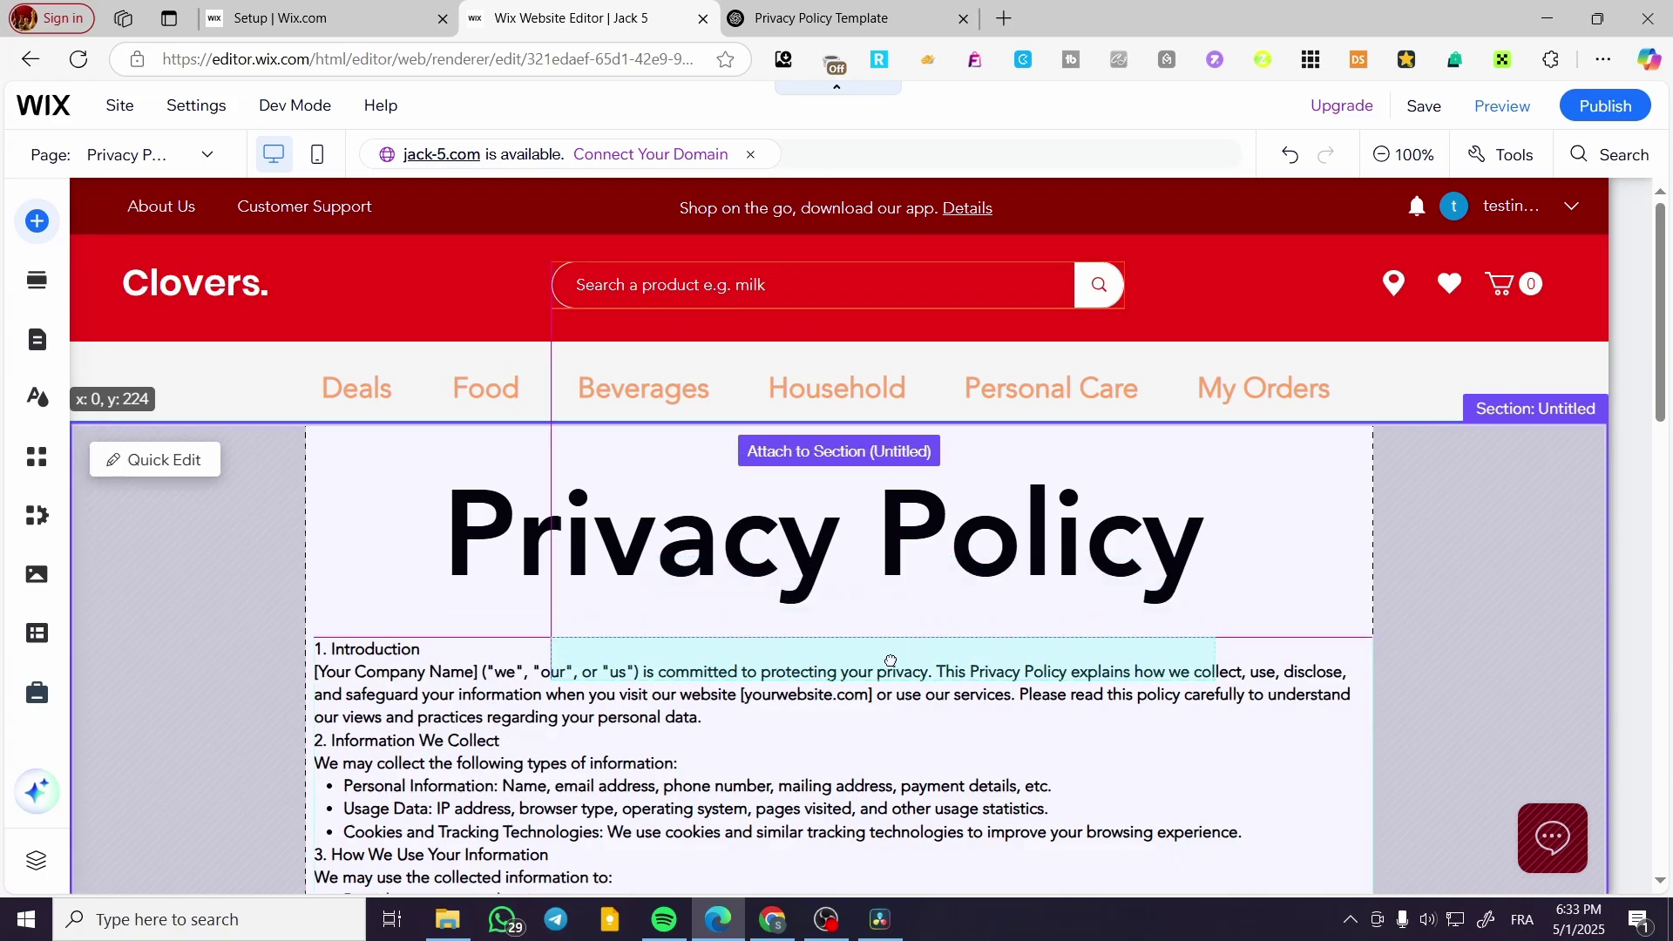
drag(866, 557, 841, 488)
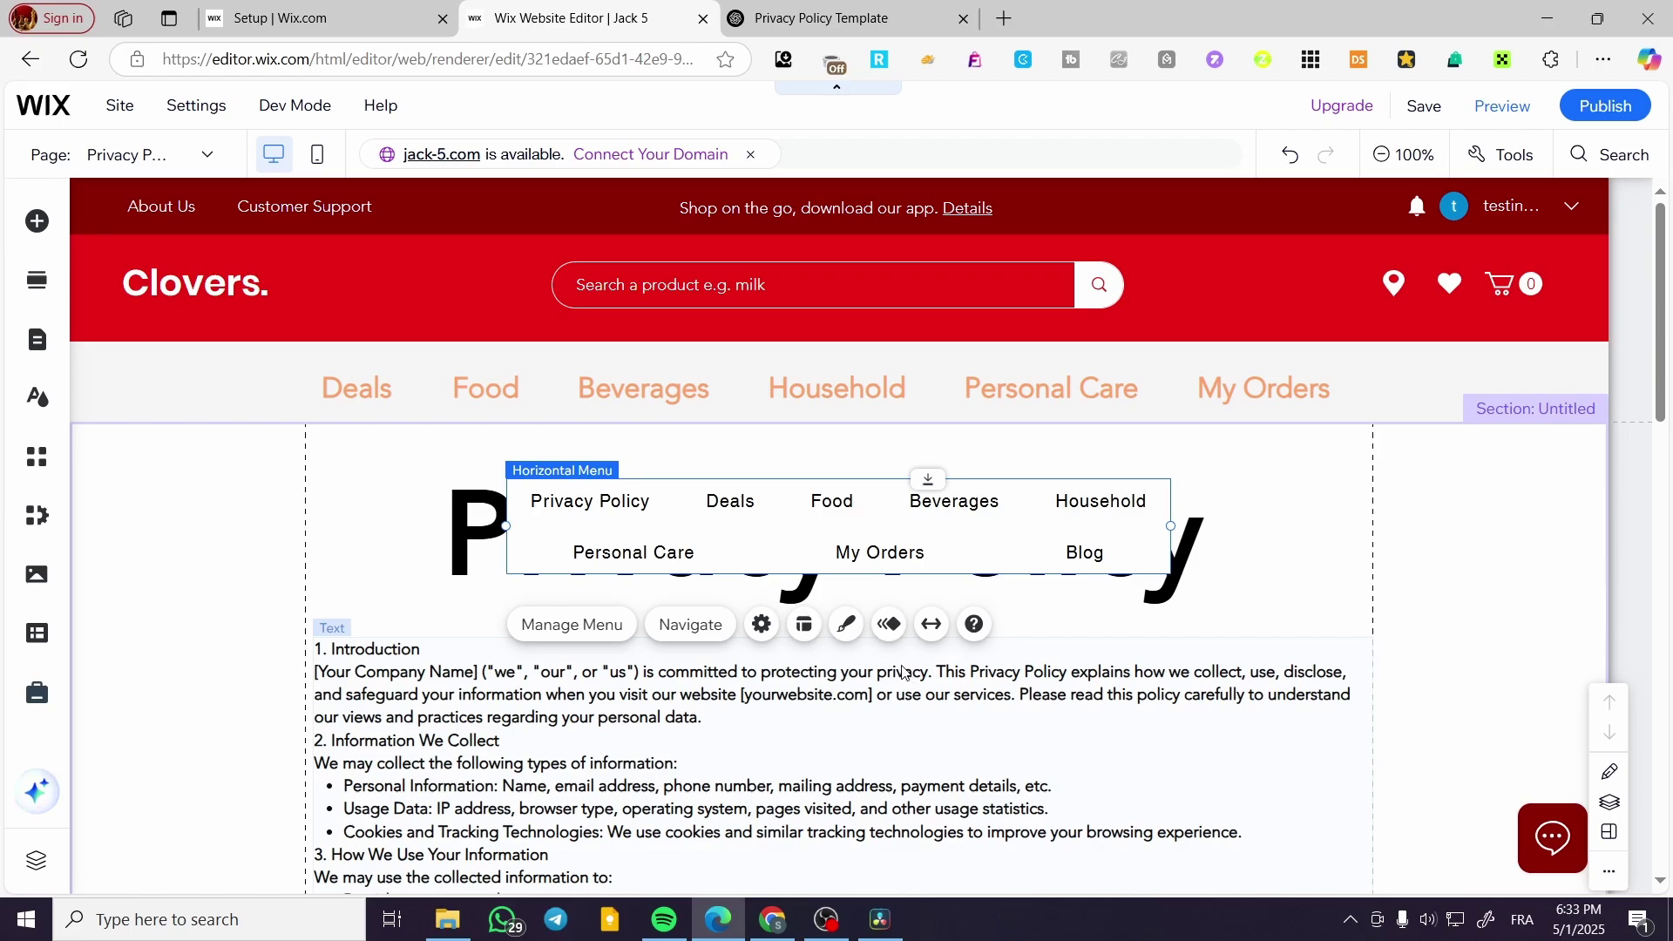
key(Delete)
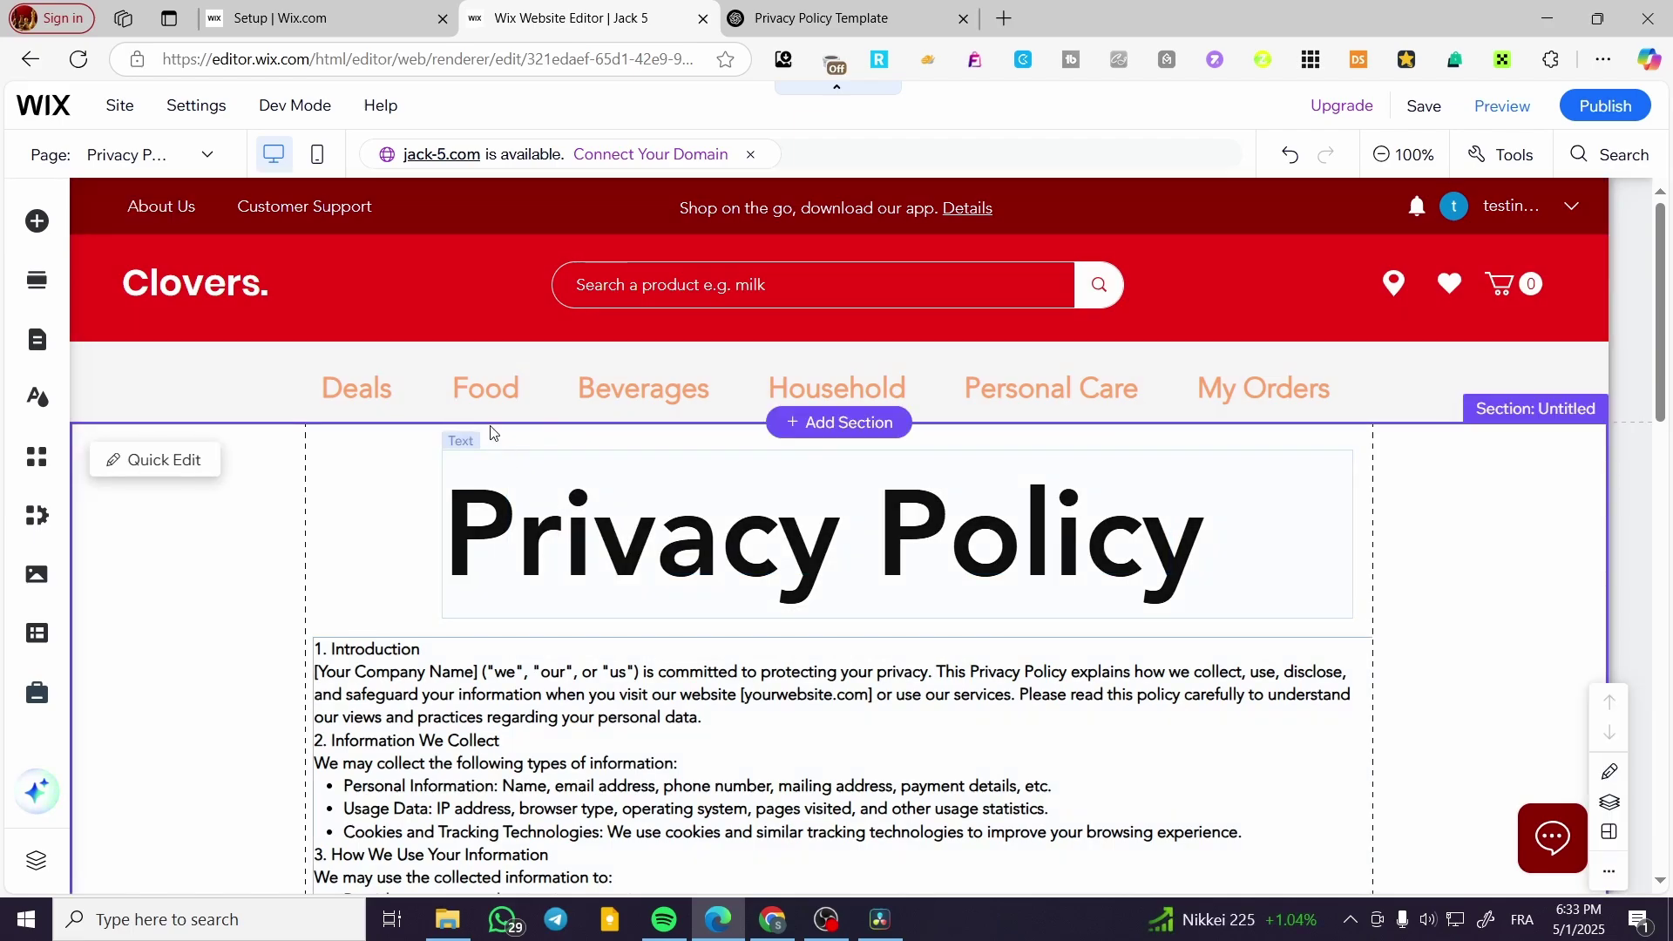